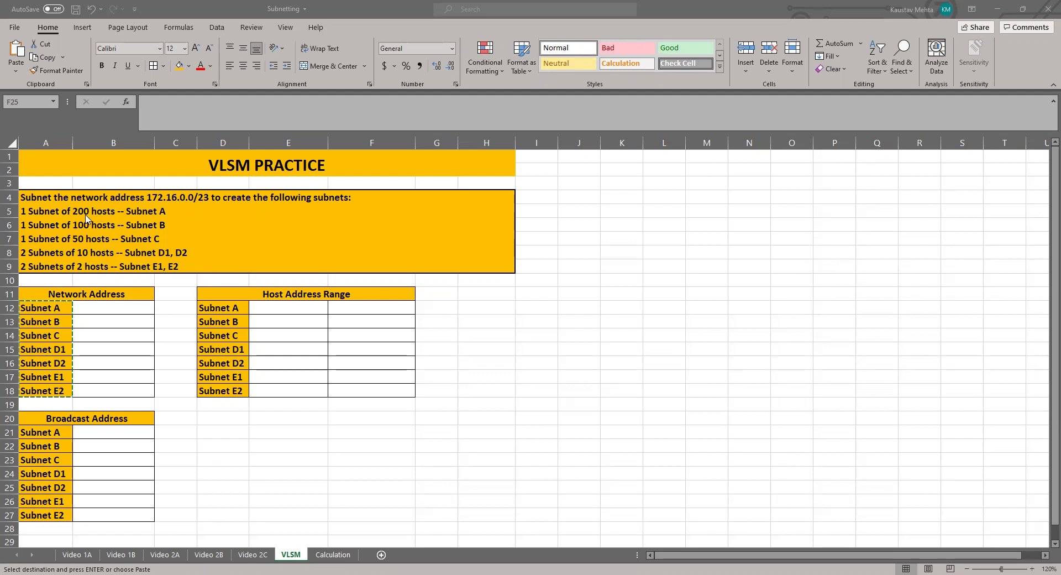
{"action": "key", "text": "alt+Tab"}
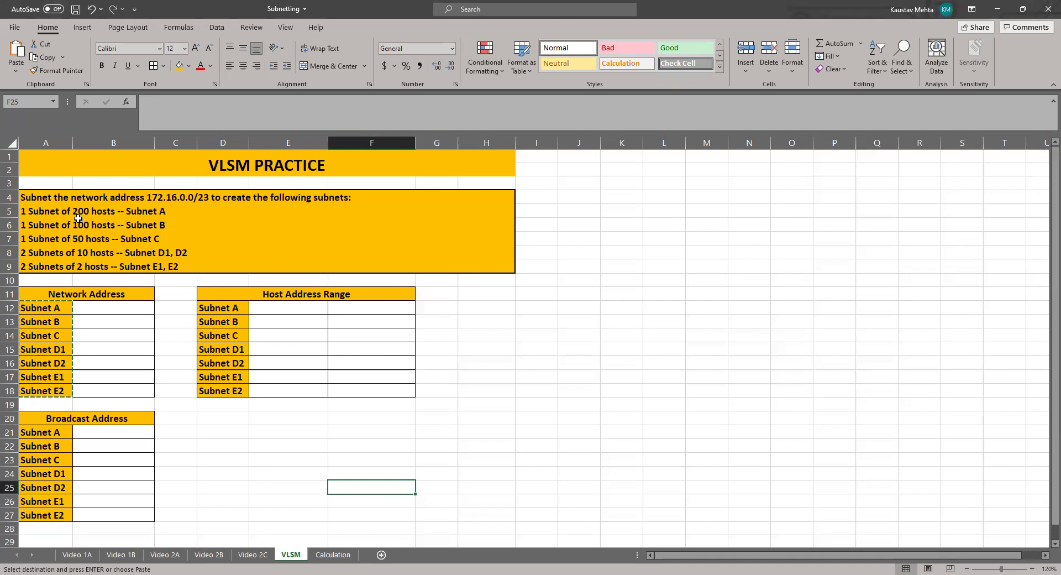
{"action": "left_click", "coordinate": [105, 308]}
{"action": "left_click", "coordinate": [295, 429]}
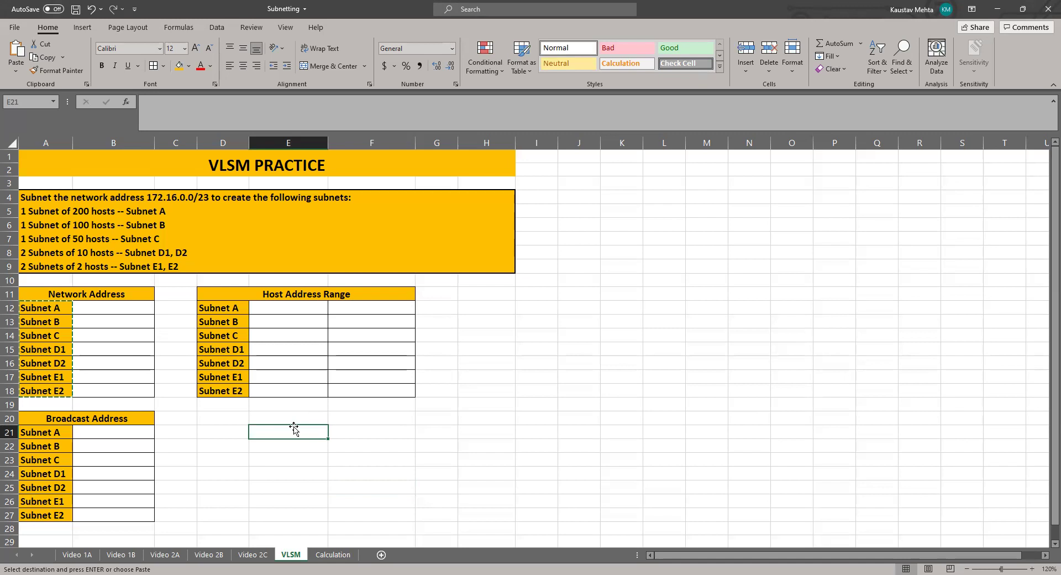
{"action": "left_click", "coordinate": [186, 202]}
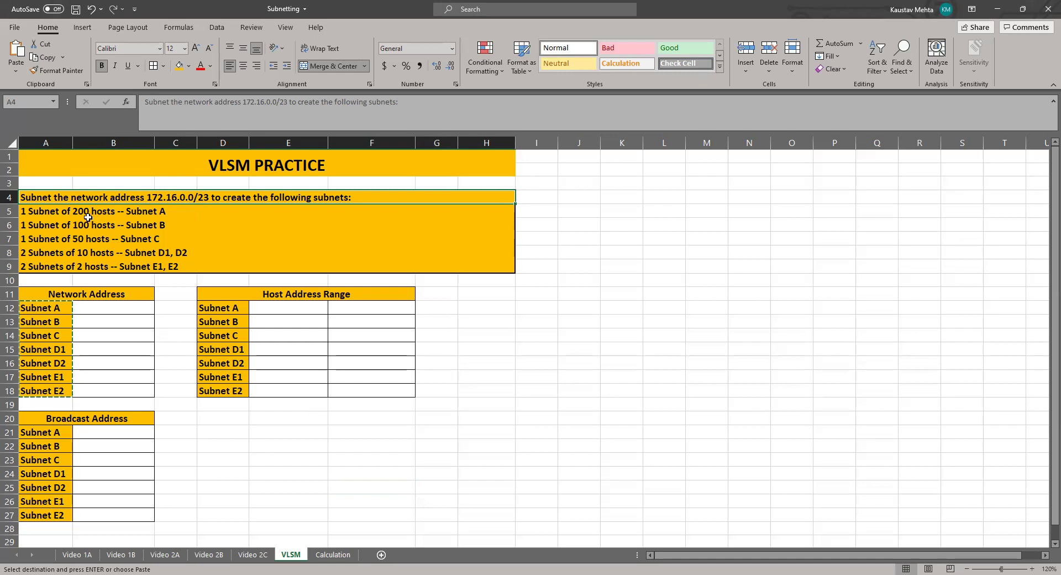
{"action": "left_click_drag", "start_coordinate": [123, 212], "coordinate": [125, 264]}
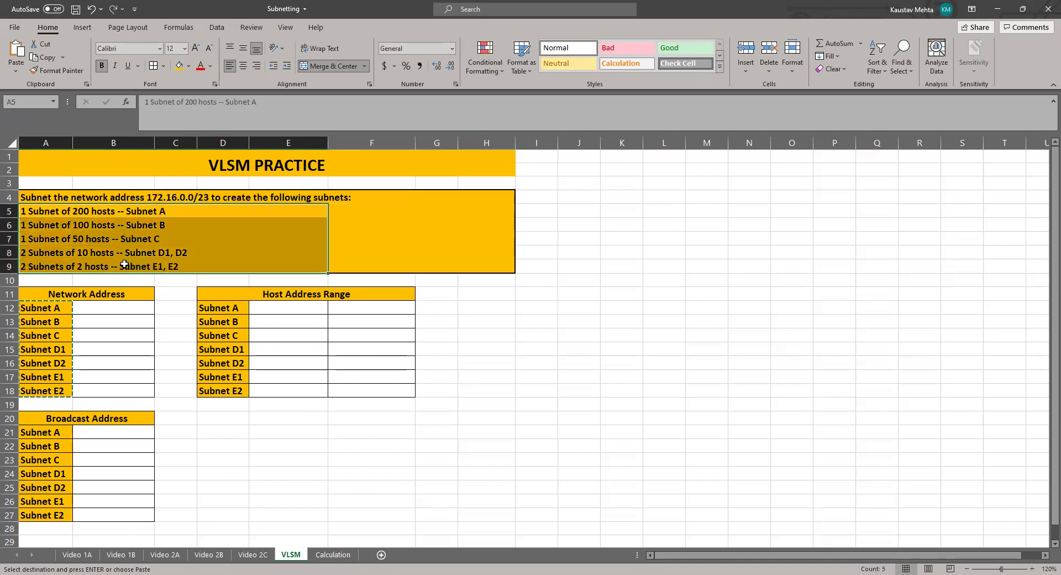
Enter 172.16.0.0/24 in D20 and 172.16.0.255/24 in E20, and fit column D's width to its contents.
{"action": "left_click", "coordinate": [230, 418]}
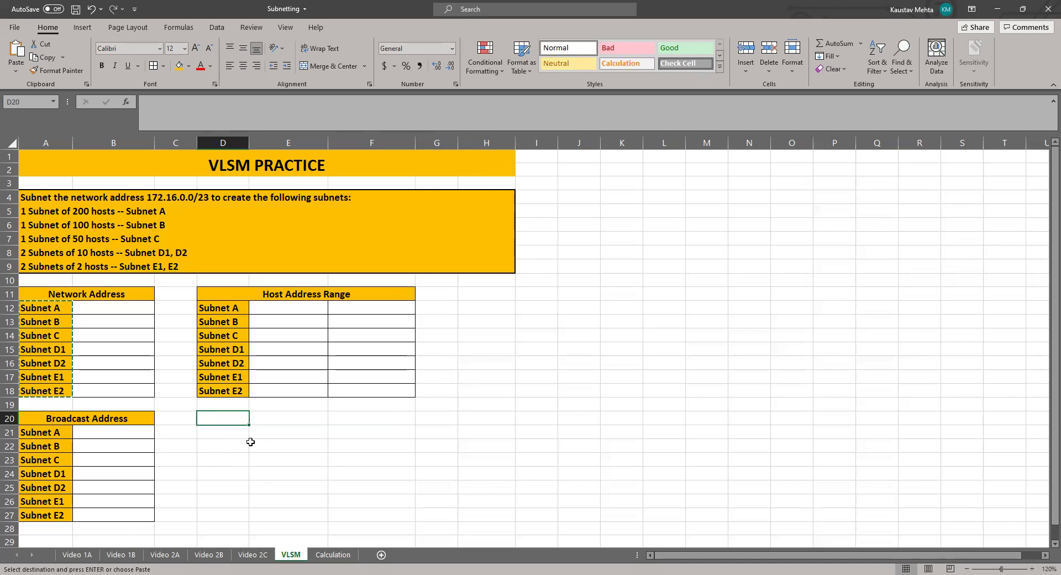
{"action": "type", "text": "172."}
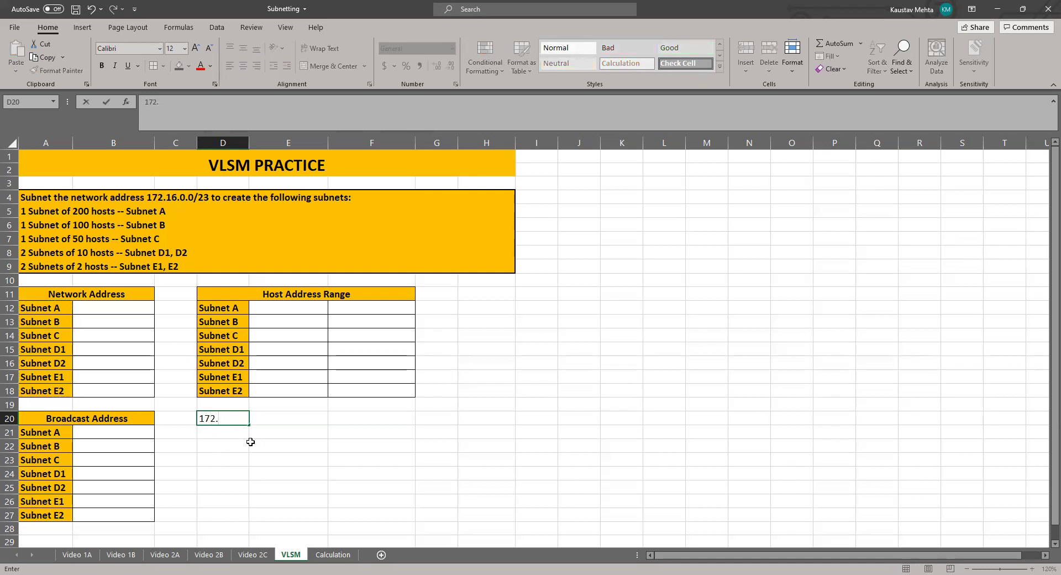
{"action": "type", "text": "16.0.0/24"}
{"action": "key", "text": "Tab"}
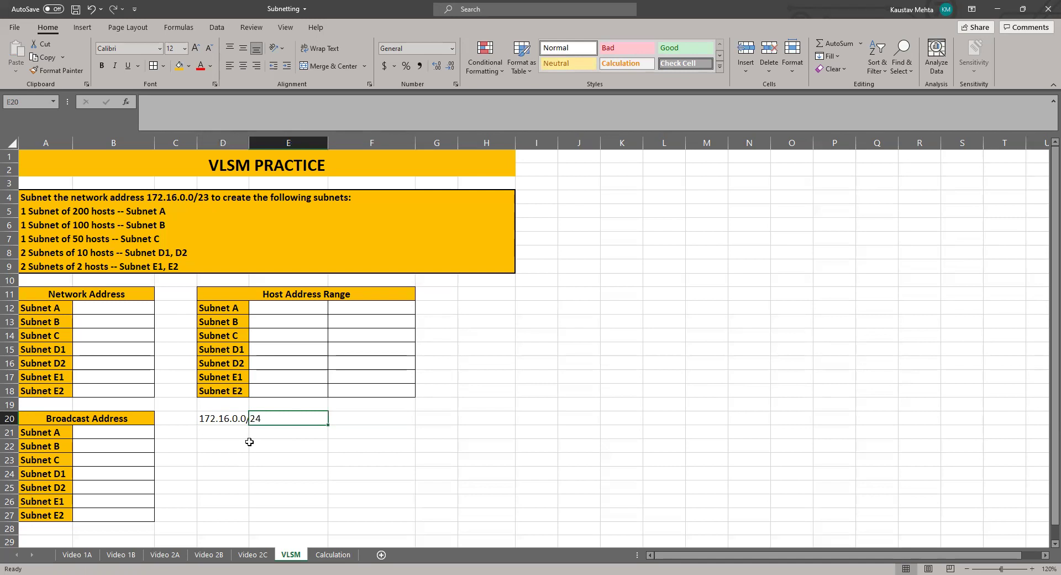
{"action": "double_click", "coordinate": [249, 142]}
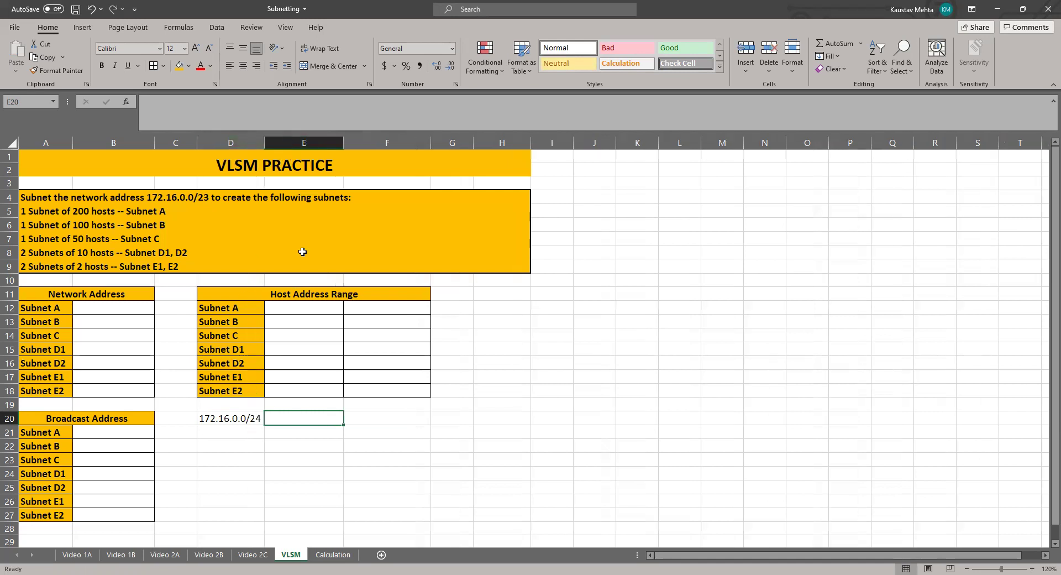
{"action": "type", "text": "1"}
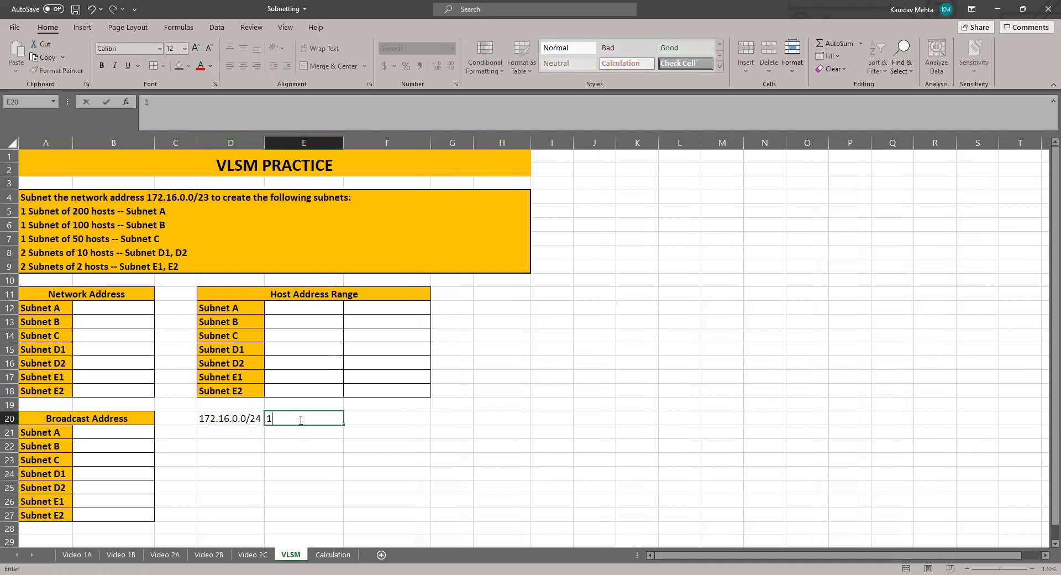
{"action": "type", "text": "72.16.0.255/24"}
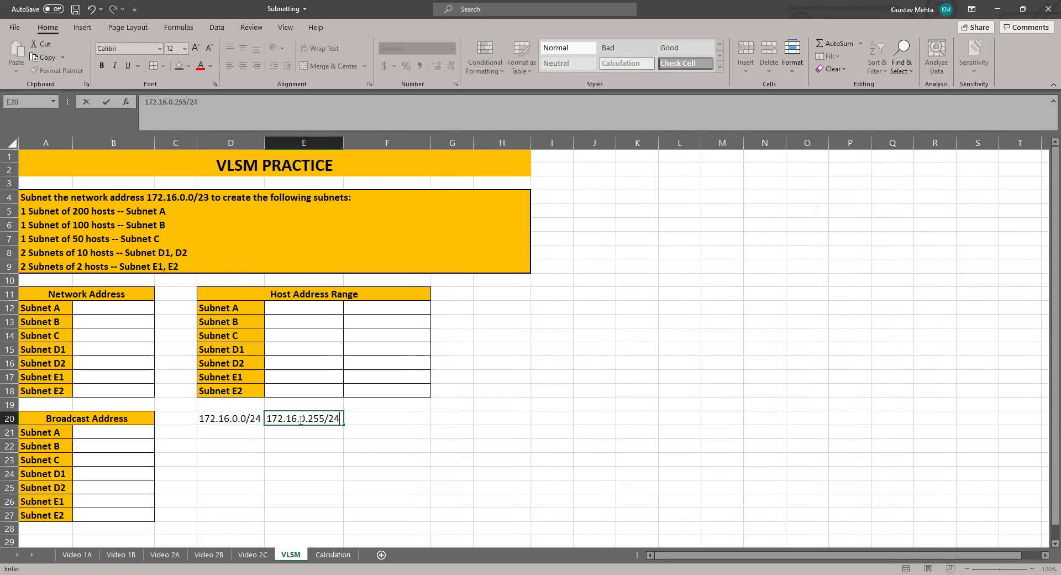
{"action": "key", "text": "Return"}
Enter 172.16.0.1/24 in D21 and 172.16.1.255 in E21.
{"action": "key", "text": "Left"}
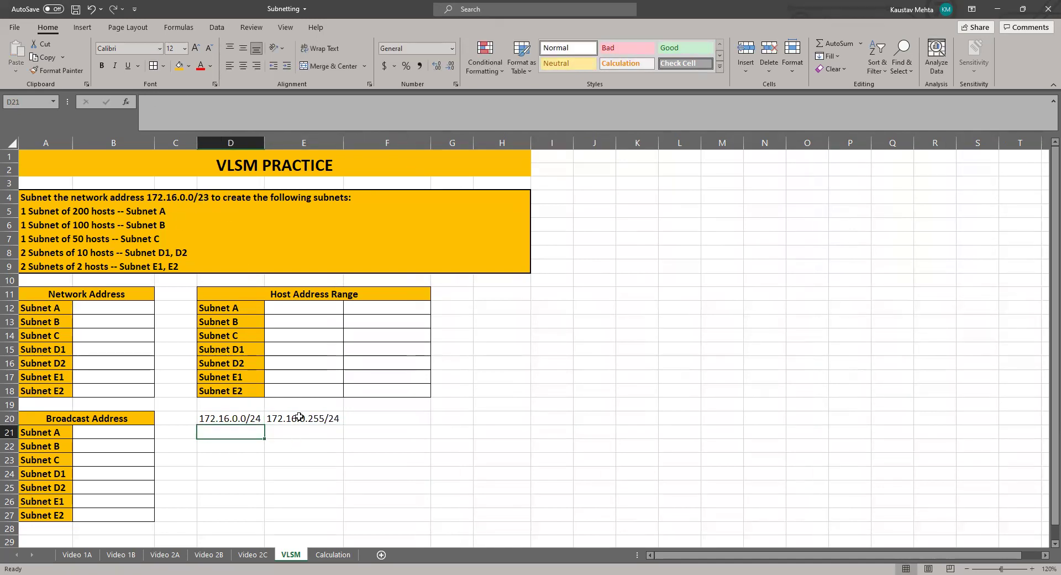
{"action": "type", "text": "172.16.0.1/24"}
{"action": "key", "text": "Tab"}
{"action": "type", "text": "172."}
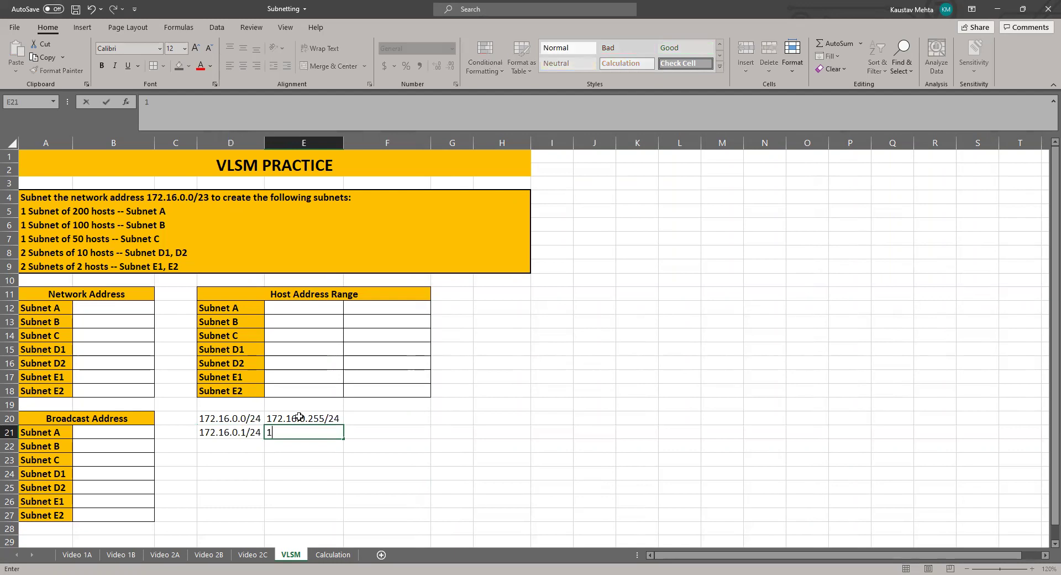
{"action": "type", "text": "16.1.255"}
Correct the address in D21 to 172.16.1.0/24.
{"action": "left_click", "coordinate": [259, 432]}
{"action": "left_click", "coordinate": [177, 127]}
{"action": "key", "text": "BackSpace"}
{"action": "type", "text": "0"}
{"action": "key", "text": "Left"}
{"action": "key", "text": "BackSpace"}
{"action": "type", "text": "1"}
{"action": "left_click", "coordinate": [339, 442]}
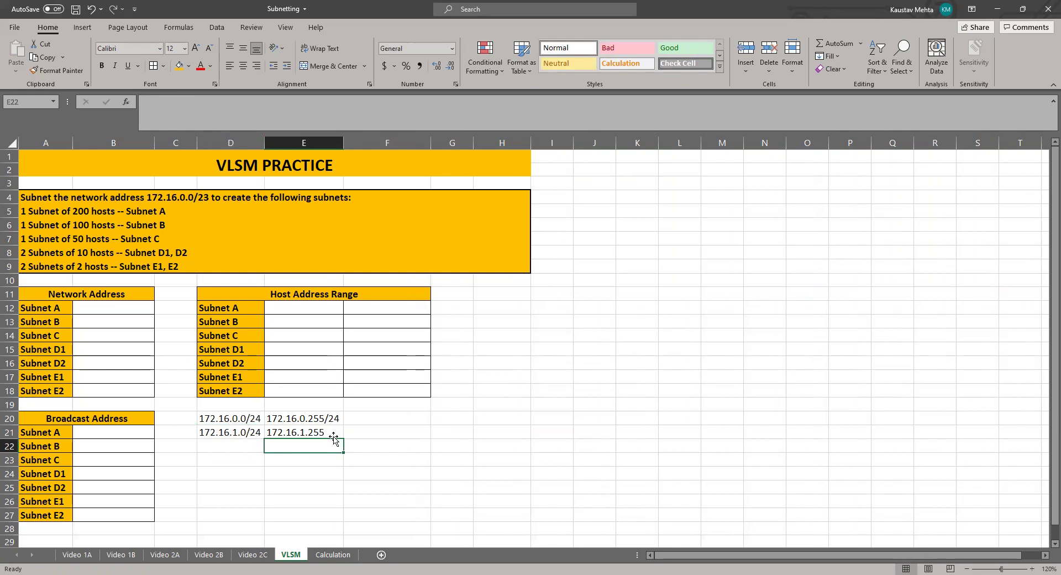
Add the /24 prefix to the address in E21 so it reads 172.16.1.255/24.
{"action": "left_click", "coordinate": [334, 432]}
{"action": "left_click", "coordinate": [254, 107]}
{"action": "type", "text": "/24"}
{"action": "left_click", "coordinate": [532, 473]}
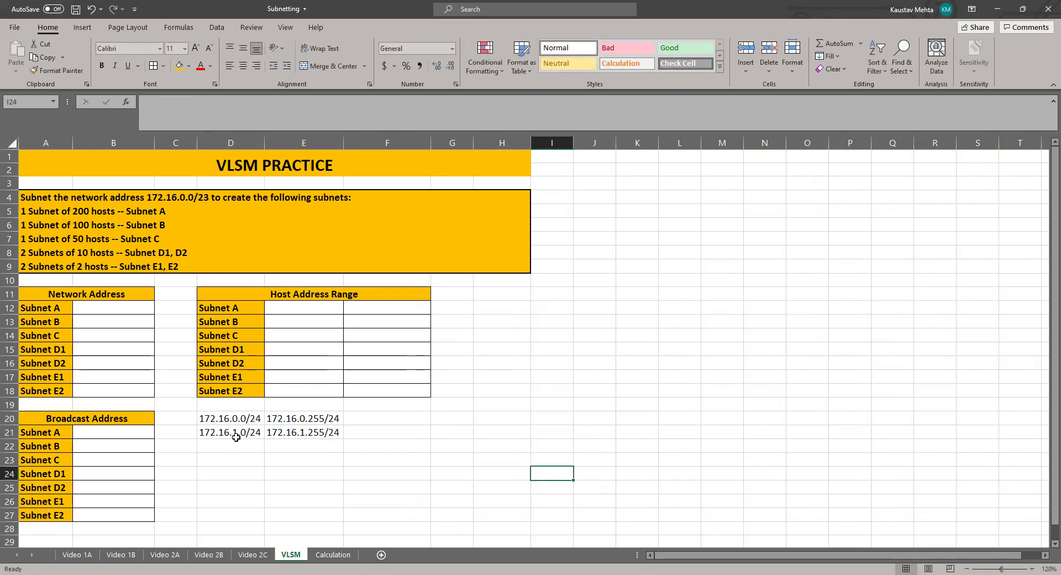
On the Calculation sheet, enter the first binary mask octet 11111111 in K12.
{"action": "left_click", "coordinate": [243, 422]}
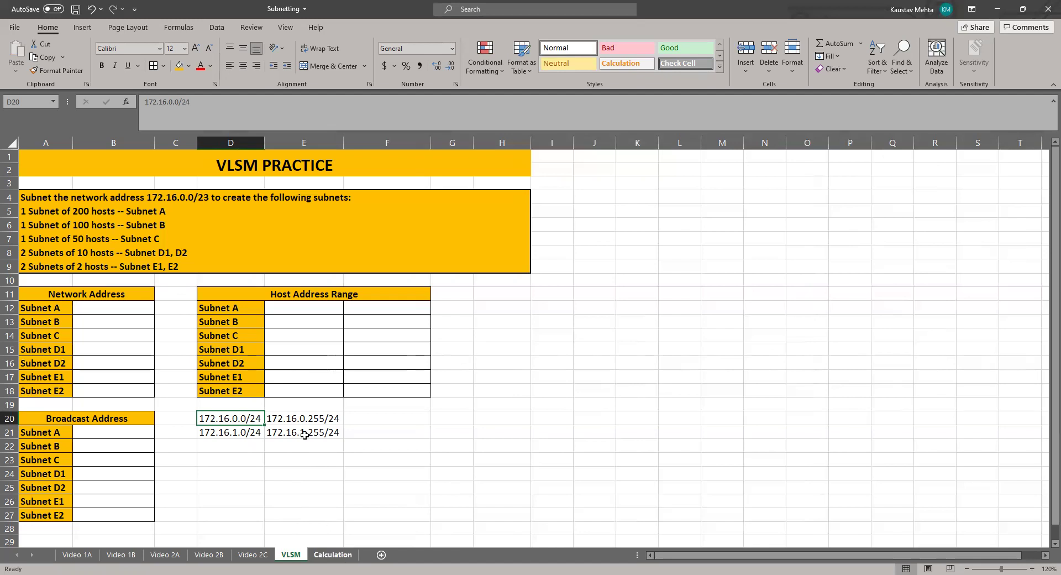
{"action": "left_click", "coordinate": [329, 555]}
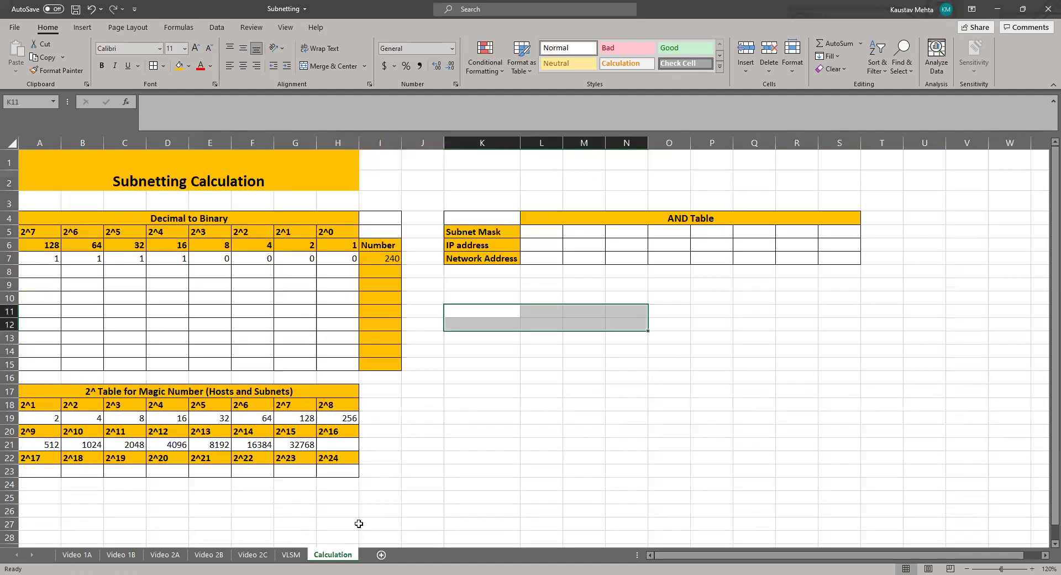
{"action": "left_click", "coordinate": [471, 352]}
{"action": "left_click", "coordinate": [471, 326]}
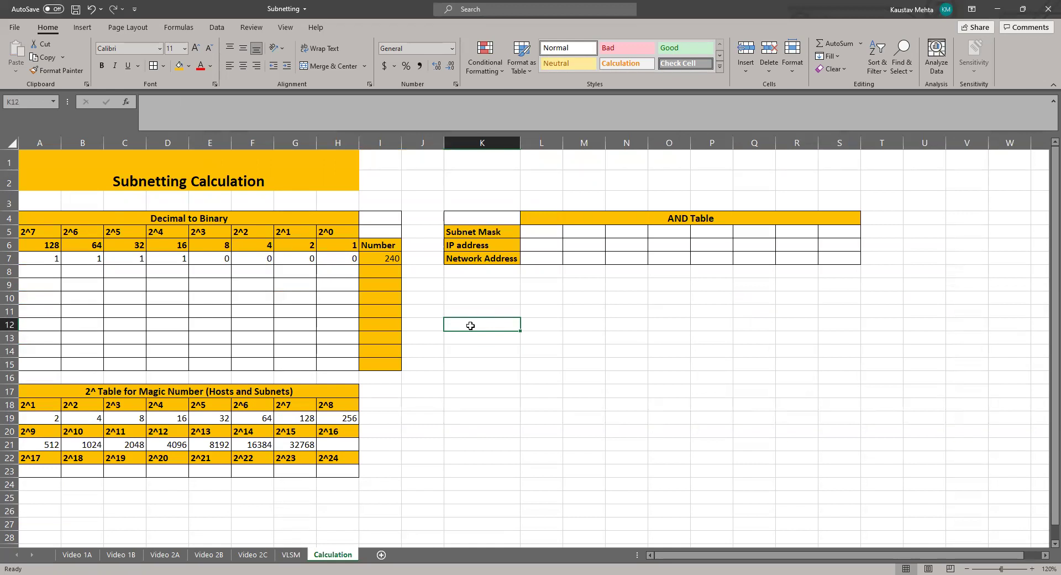
{"action": "type", "text": "11111"}
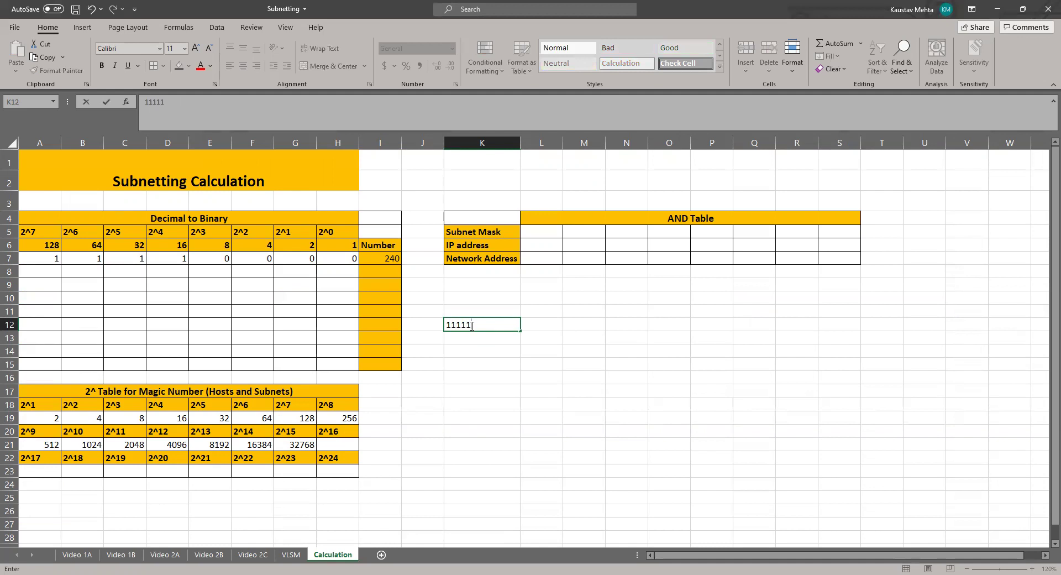
{"action": "type", "text": "111"}
{"action": "key", "text": "Tab"}
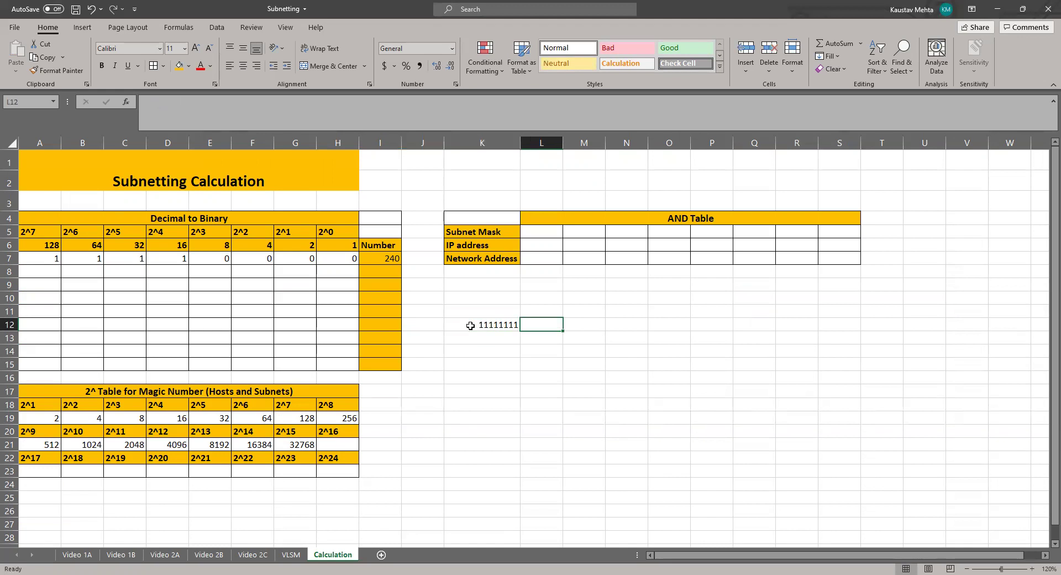
Enter the second mask octet 11111111 in L12 and widen columns L to N so eight digits fit.
{"action": "type", "text": "1111111"}
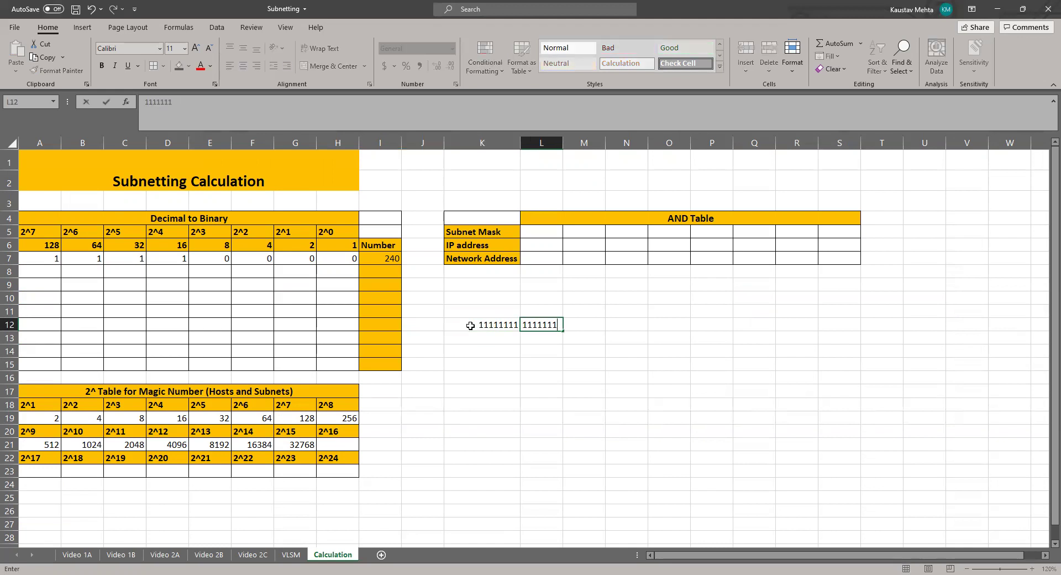
{"action": "type", "text": "1"}
{"action": "key", "text": "Tab"}
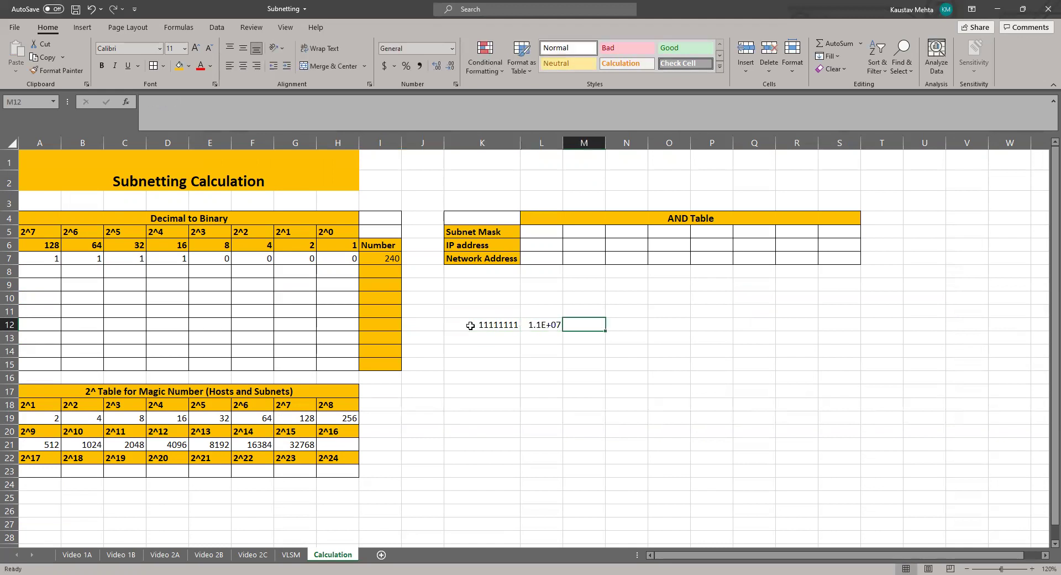
{"action": "mouse_move", "coordinate": [563, 137]}
{"action": "left_mouse_down"}
{"action": "mouse_move", "coordinate": [597, 156]}
{"action": "mouse_move", "coordinate": [583, 143]}
{"action": "left_mouse_up"}
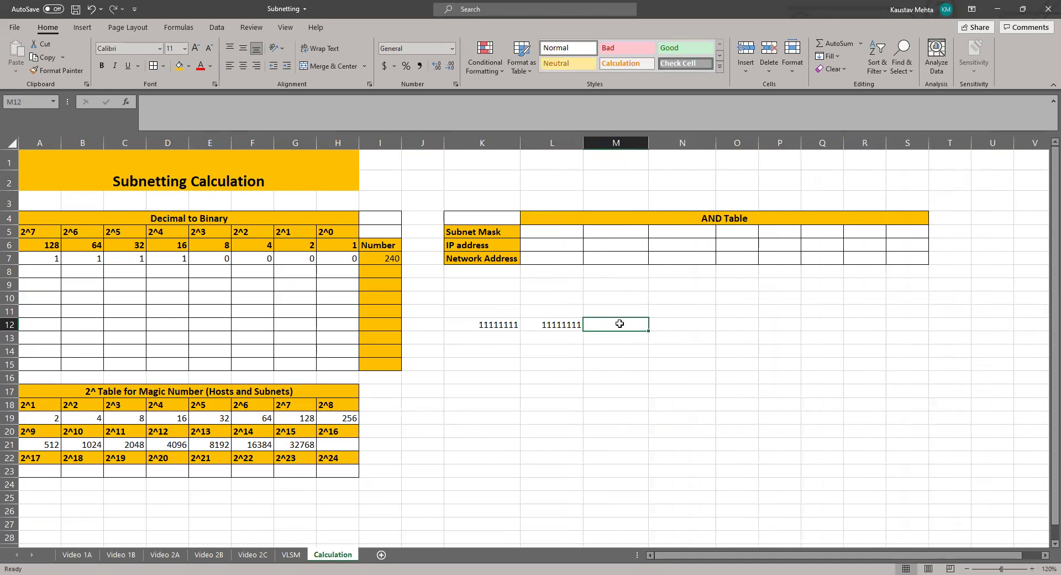
Enter the third mask octet 11111110 in M12 and the fourth octet 00000000 in N12.
{"action": "type", "text": "11111110"}
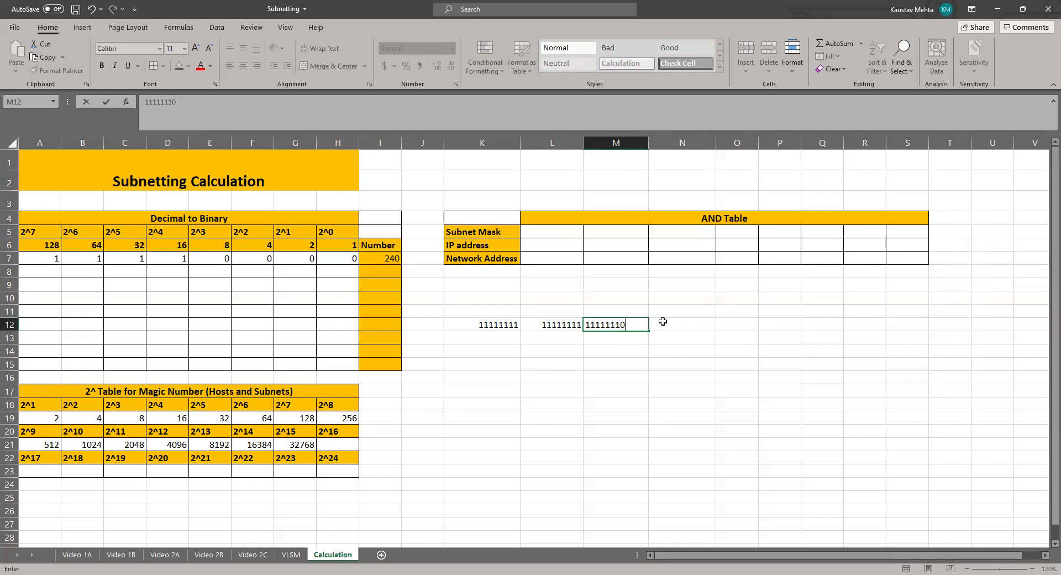
{"action": "left_click", "coordinate": [665, 322]}
{"action": "type", "text": "00000000"}
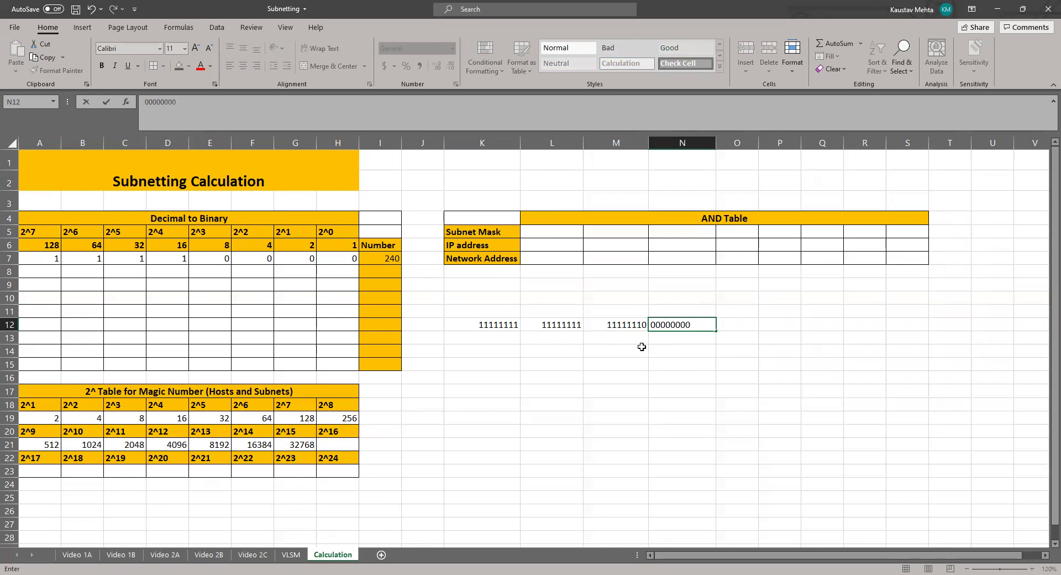
{"action": "left_click", "coordinate": [642, 346]}
Format N12 as Text and re-enter the octet 00000000 in it.
{"action": "left_click", "coordinate": [685, 324]}
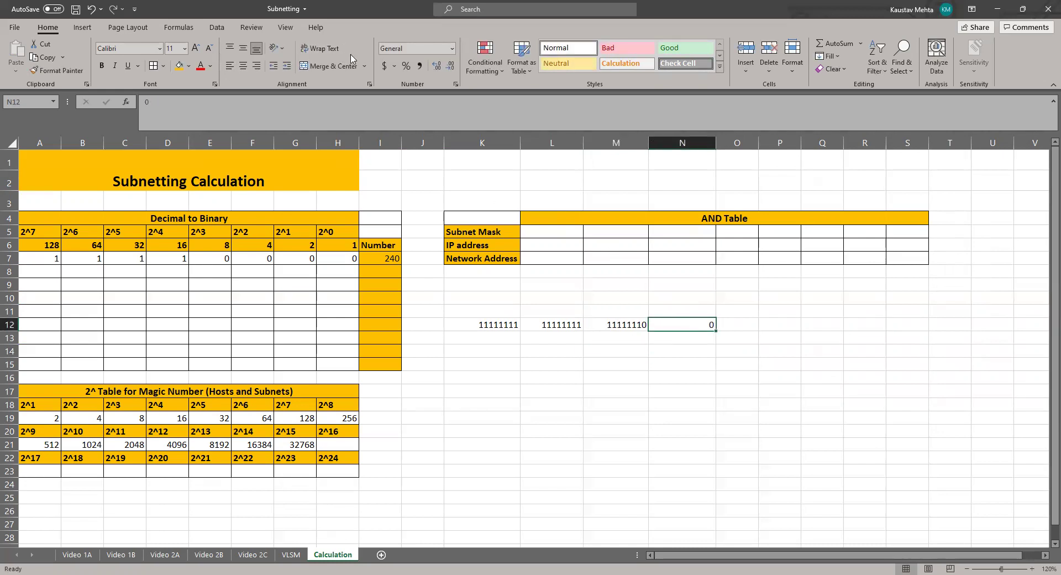
{"action": "left_click", "coordinate": [452, 49]}
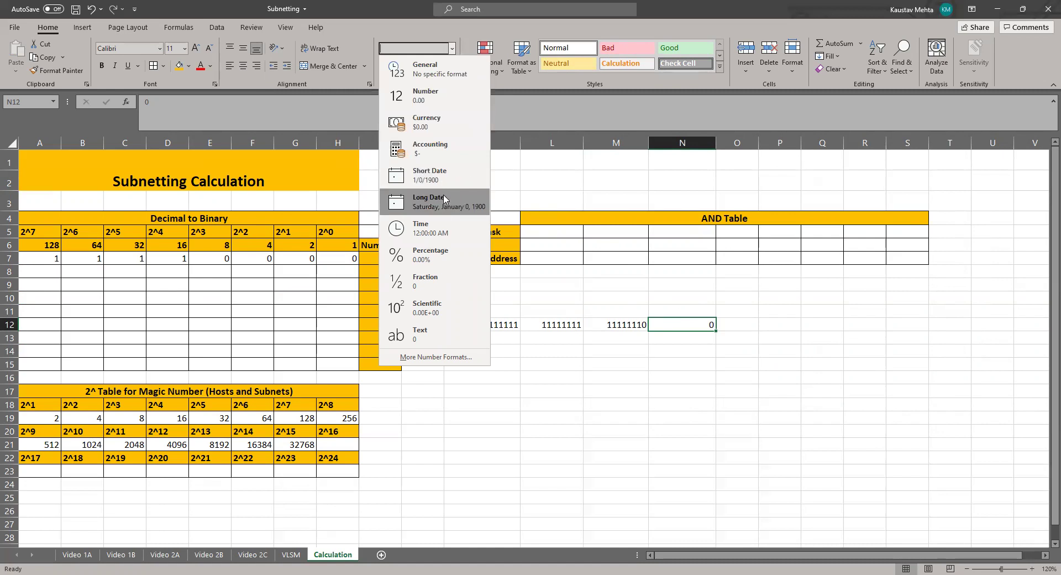
{"action": "left_click", "coordinate": [420, 334]}
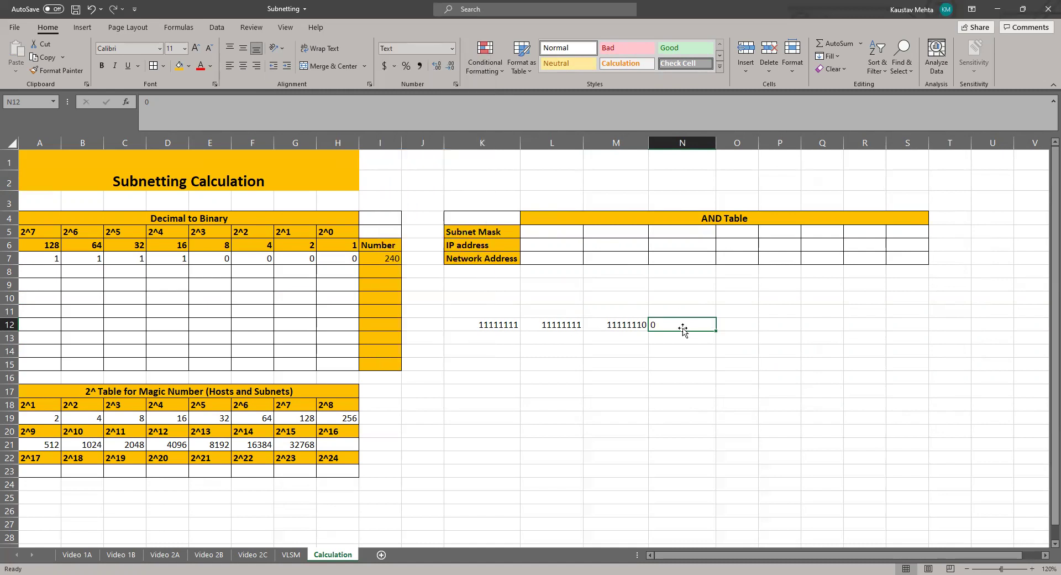
{"action": "type", "text": "0000000"}
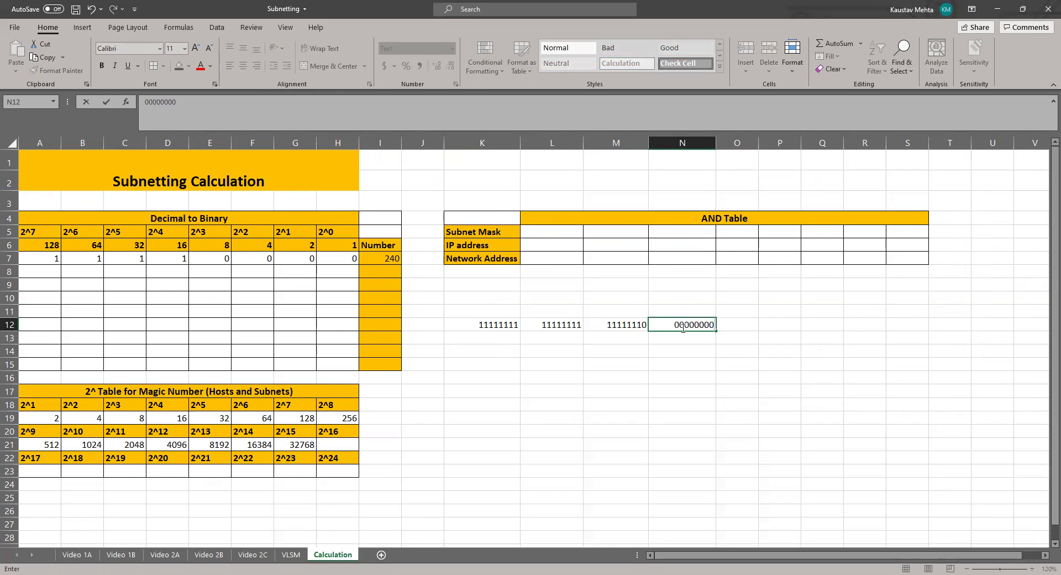
{"action": "type", "text": "0"}
{"action": "key", "text": "Return"}
Copy the octet 11111111 from K12 into K13, L13 and M13 for a second mask row.
{"action": "left_click", "coordinate": [500, 337]}
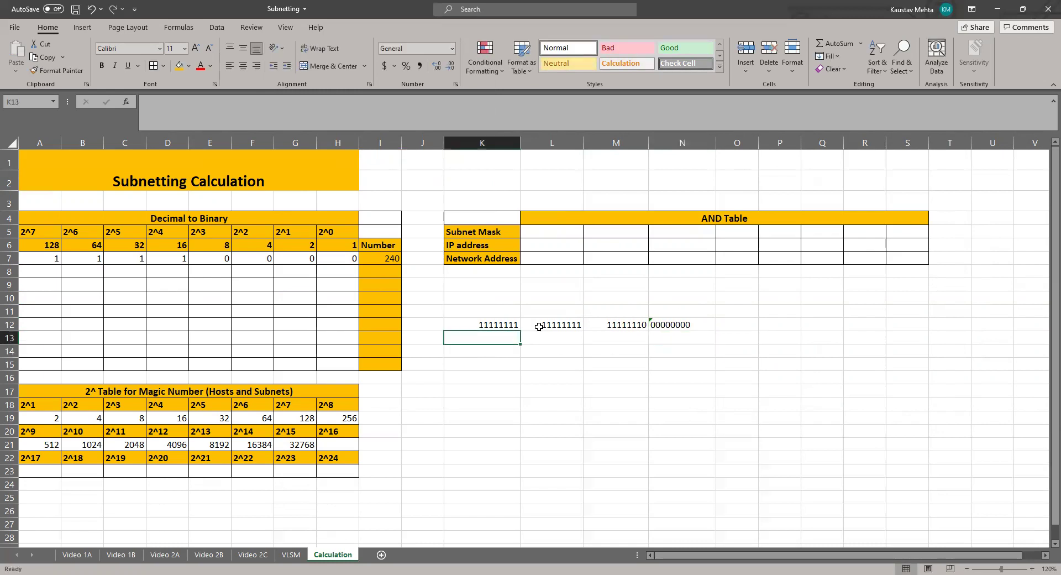
{"action": "left_click", "coordinate": [491, 324]}
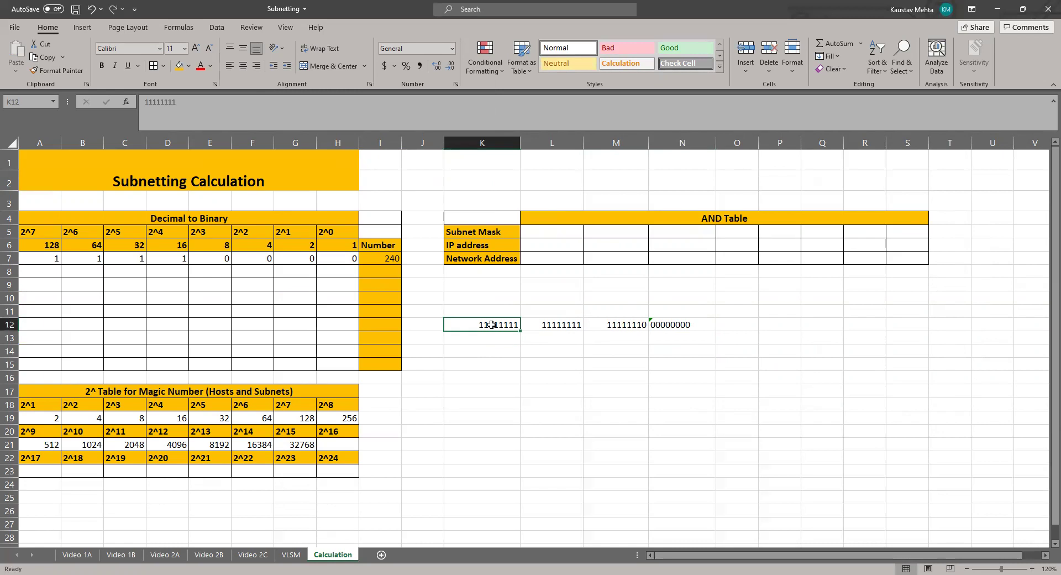
{"action": "key", "text": "ctrl+c"}
{"action": "left_click", "coordinate": [482, 335]}
{"action": "key", "text": "ctrl+v"}
{"action": "left_click", "coordinate": [553, 339]}
{"action": "key", "text": "ctrl+v"}
{"action": "left_click", "coordinate": [607, 335]}
{"action": "key", "text": "ctrl+v"}
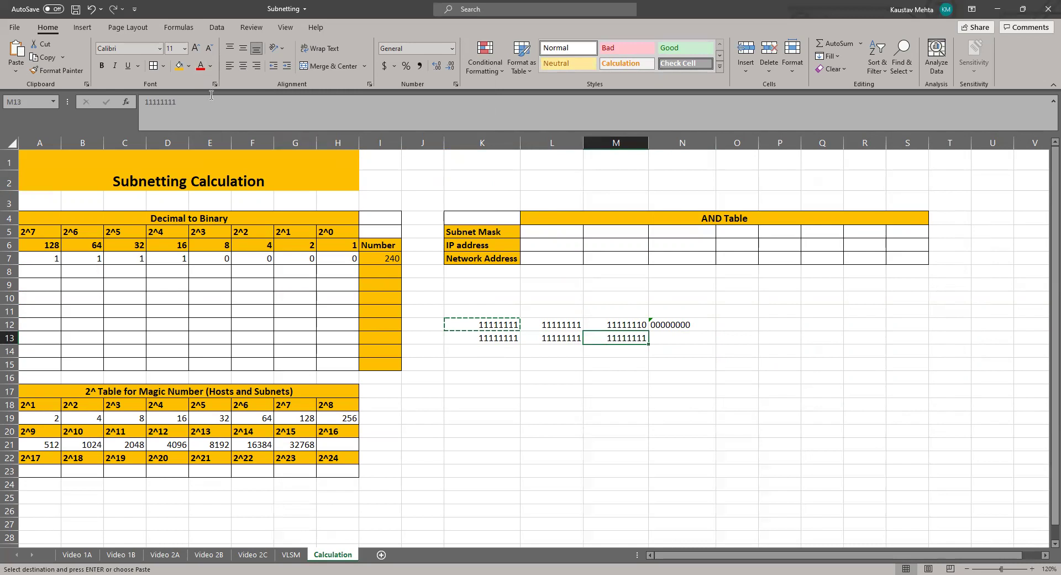
{"action": "key", "text": "F2"}
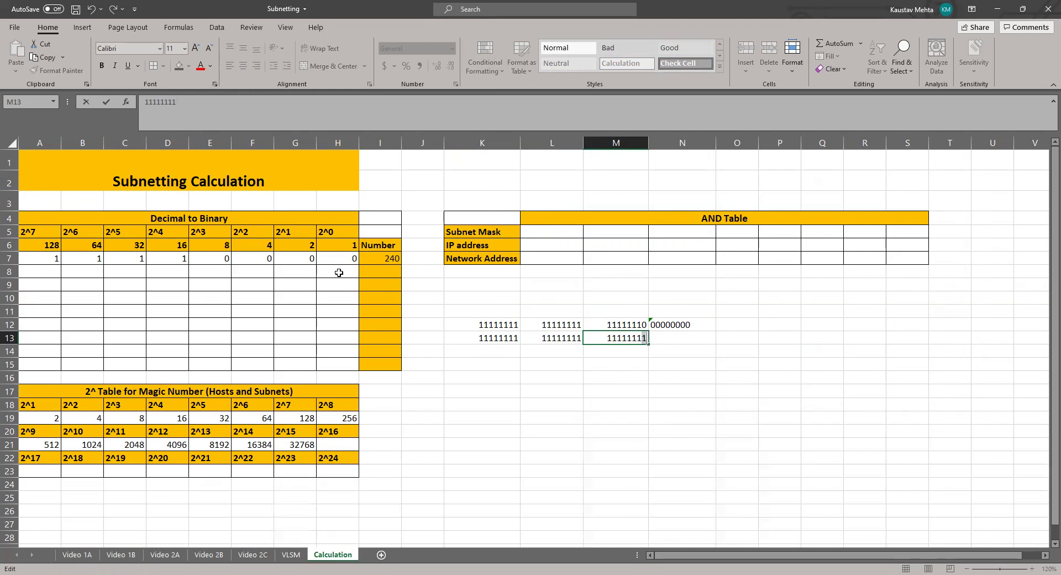
Clear the bits in A7:H7 of the Decimal to Binary table and enter 1 in each of A7 to E7.
{"action": "left_click_drag", "start_coordinate": [27, 258], "coordinate": [324, 259]}
{"action": "key", "text": "Delete"}
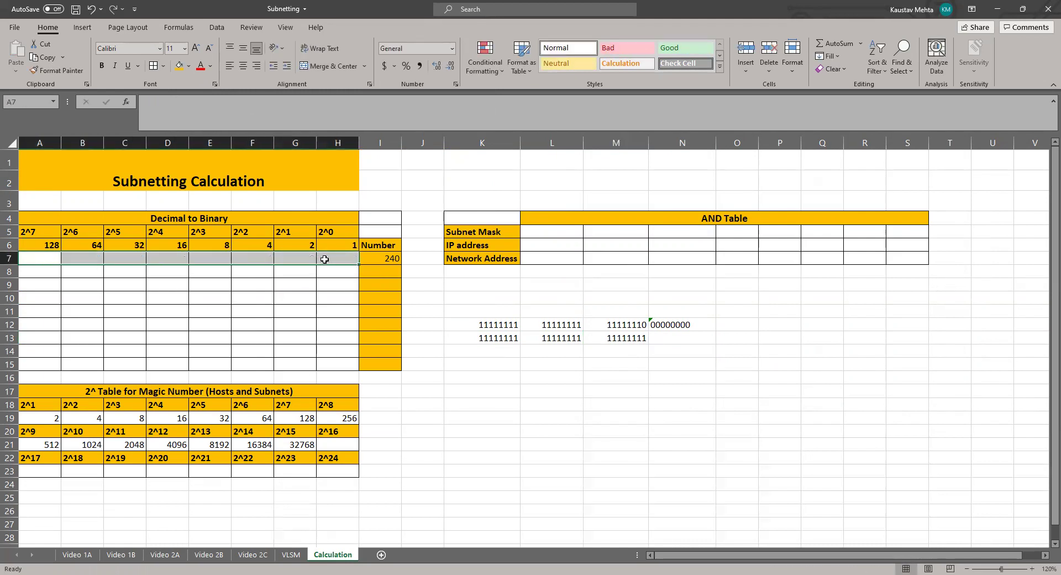
{"action": "left_click", "coordinate": [25, 259]}
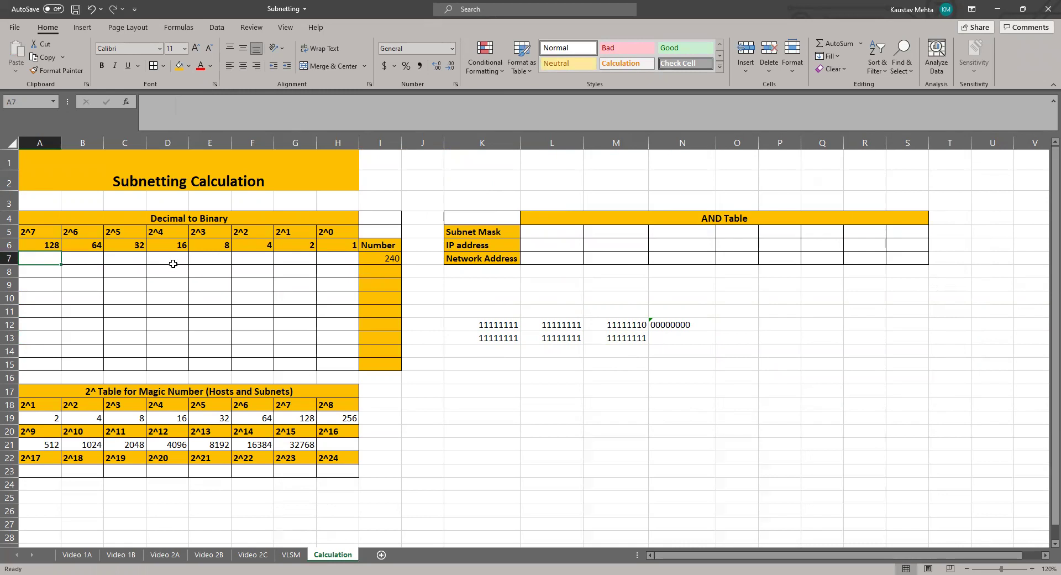
{"action": "type", "text": "1"}
{"action": "key", "text": "Tab"}
{"action": "type", "text": "1"}
{"action": "key", "text": "Tab"}
{"action": "type", "text": "1\t1"}
{"action": "key", "text": "Tab"}
{"action": "type", "text": "1"}
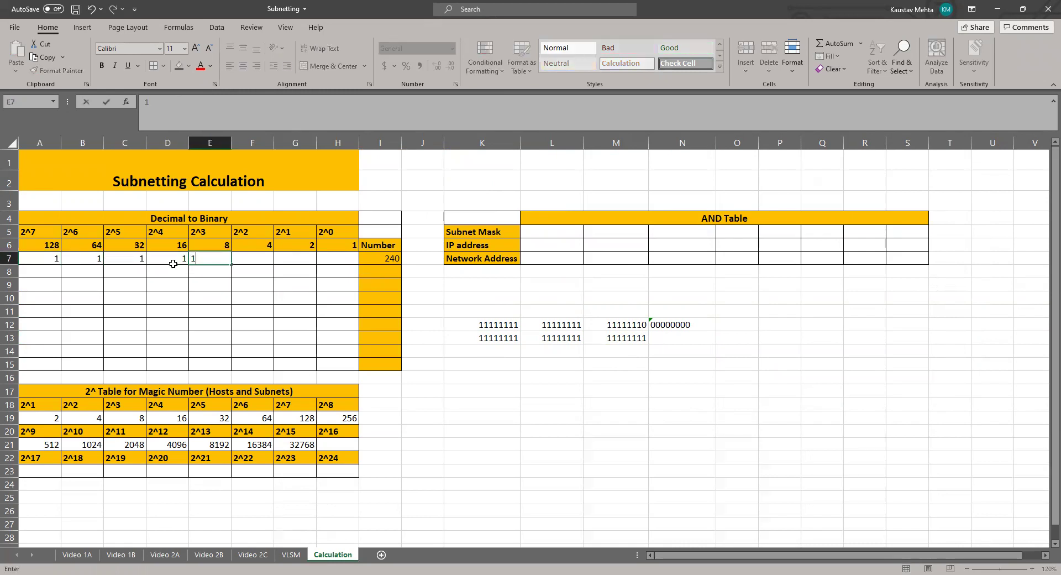
{"action": "key", "text": "Tab"}
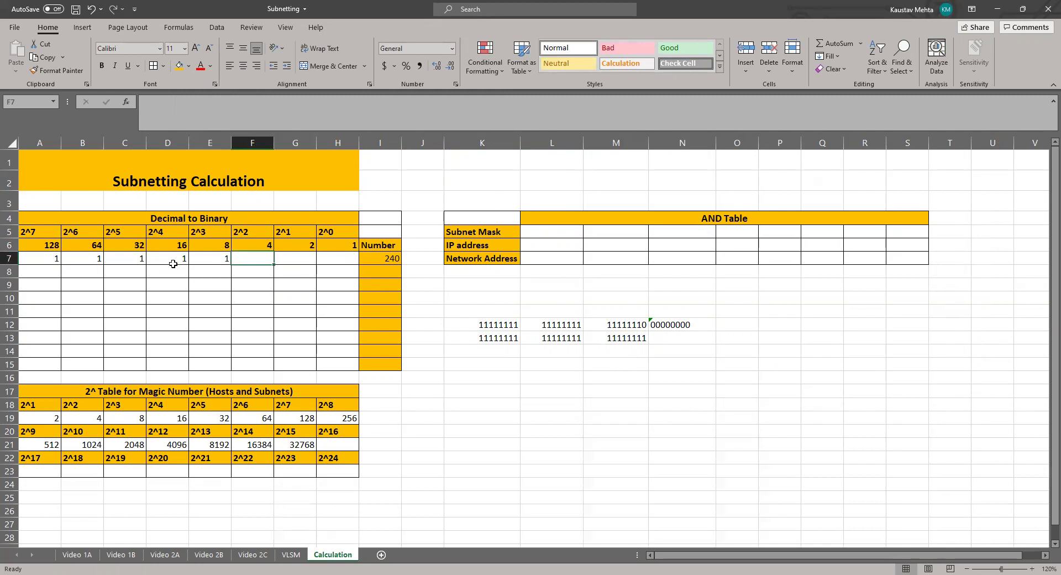
Enter 0 in each of F7, G7 and H7 to complete the eight-bit row.
{"action": "key", "text": "Tab"}
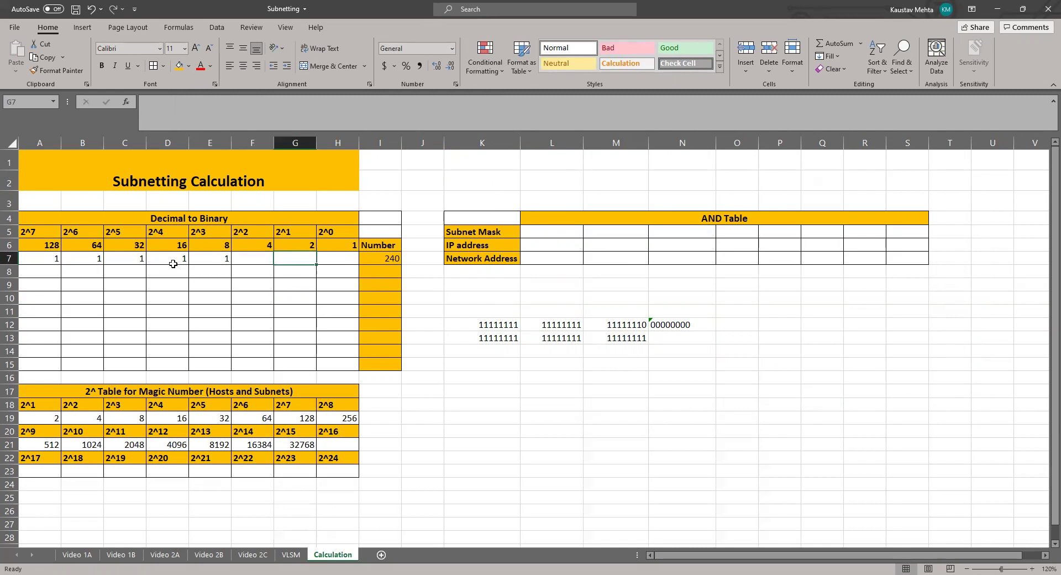
{"action": "key", "text": "shift+Tab"}
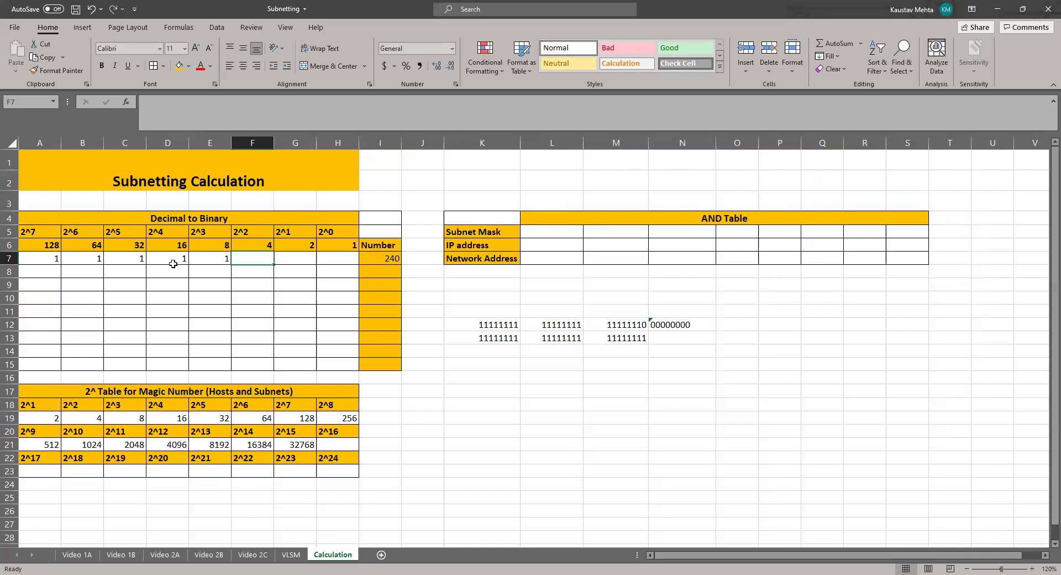
{"action": "type", "text": "0"}
{"action": "key", "text": "Tab"}
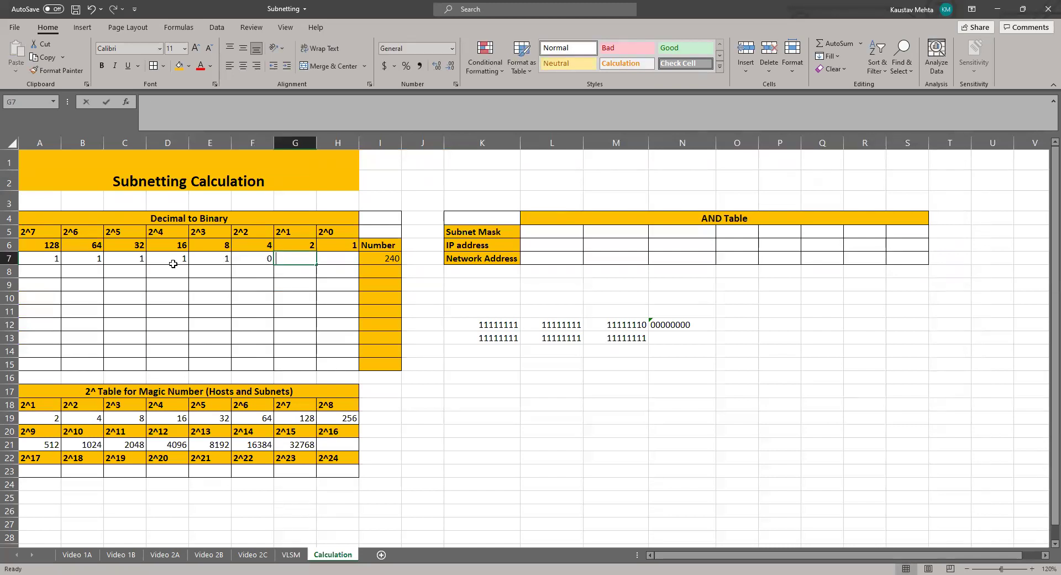
{"action": "type", "text": "0"}
{"action": "key", "text": "Tab"}
{"action": "type", "text": "0"}
{"action": "key", "text": "Tab"}
{"action": "left_click", "coordinate": [161, 310]}
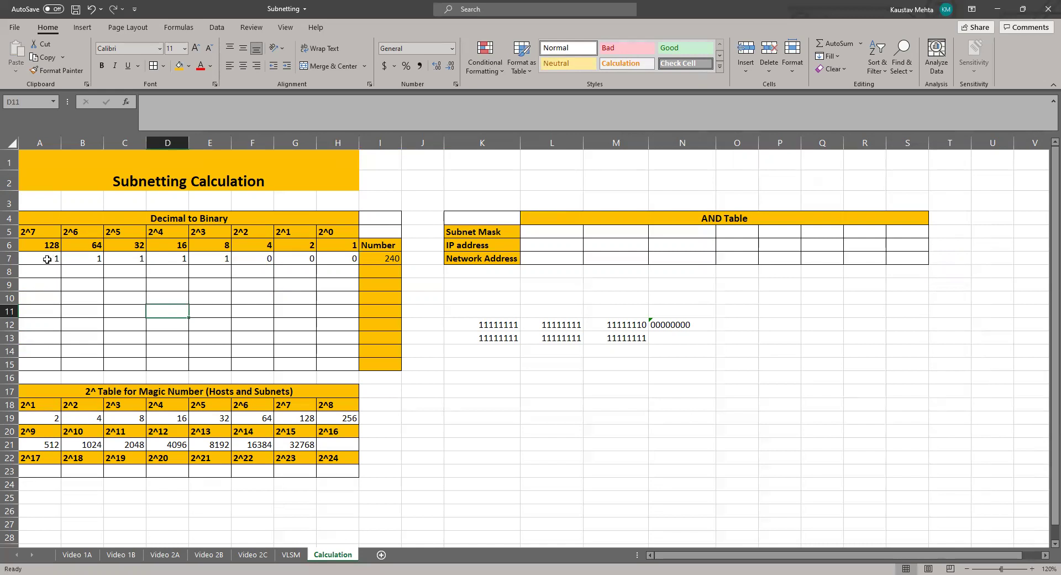
Examine the bits in A7:H7, the 8-place bit in column E and the third mask octet in M13.
{"action": "left_click_drag", "start_coordinate": [56, 261], "coordinate": [345, 259]}
{"action": "left_click", "coordinate": [325, 296]}
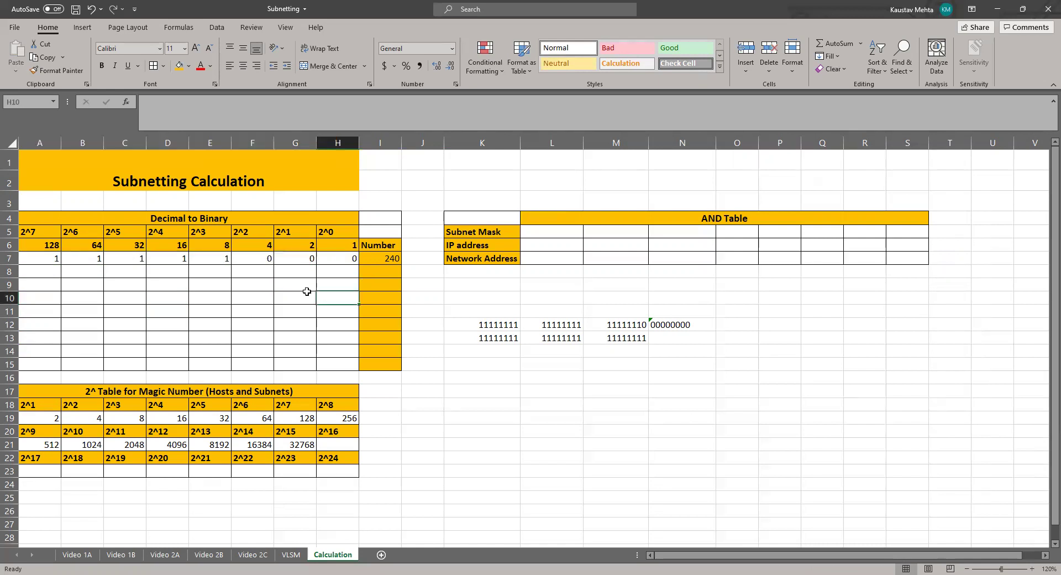
{"action": "left_click_drag", "start_coordinate": [206, 242], "coordinate": [210, 256]}
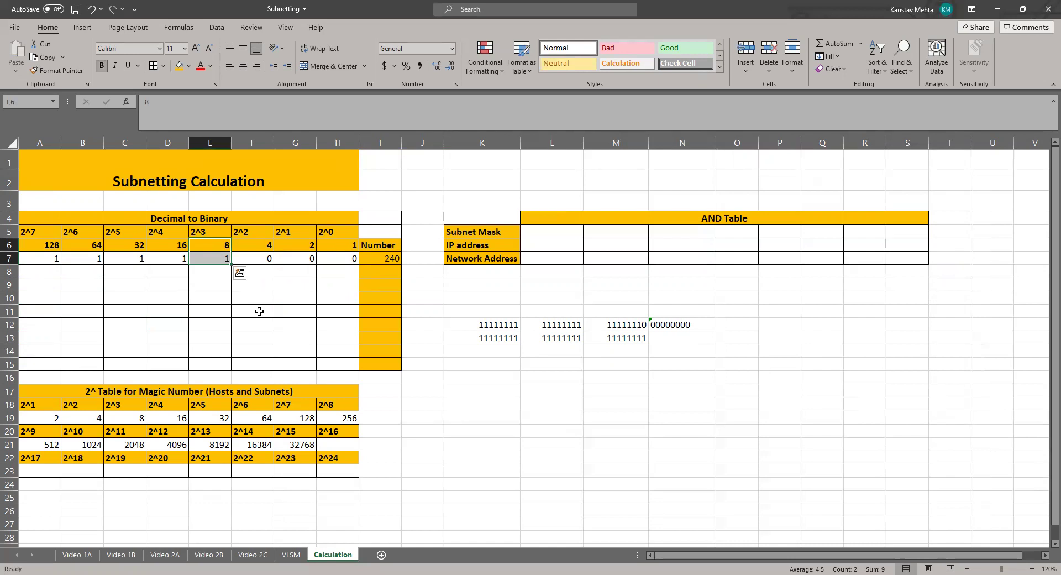
{"action": "left_click", "coordinate": [260, 312]}
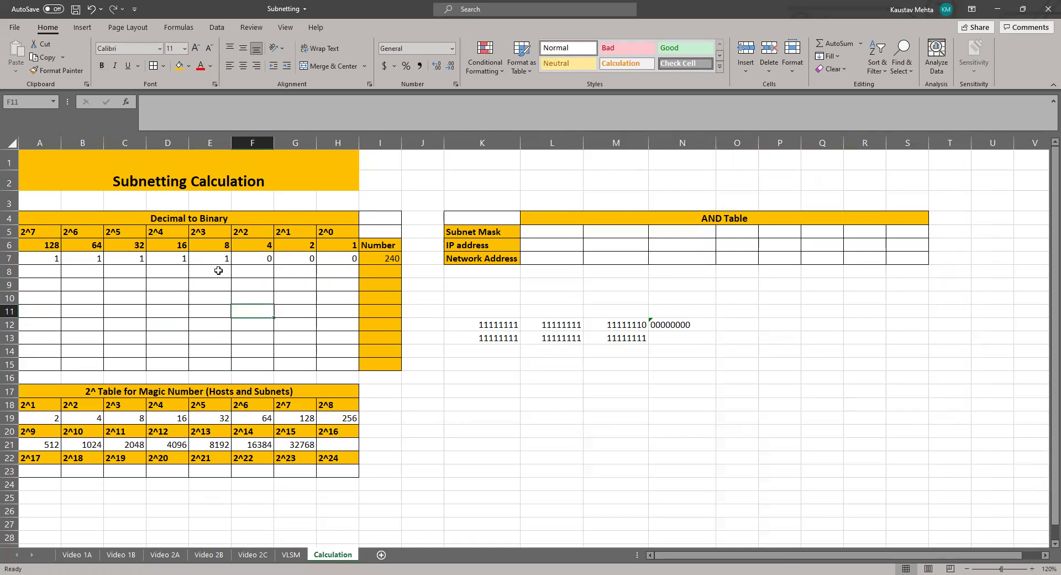
{"action": "left_click", "coordinate": [605, 337]}
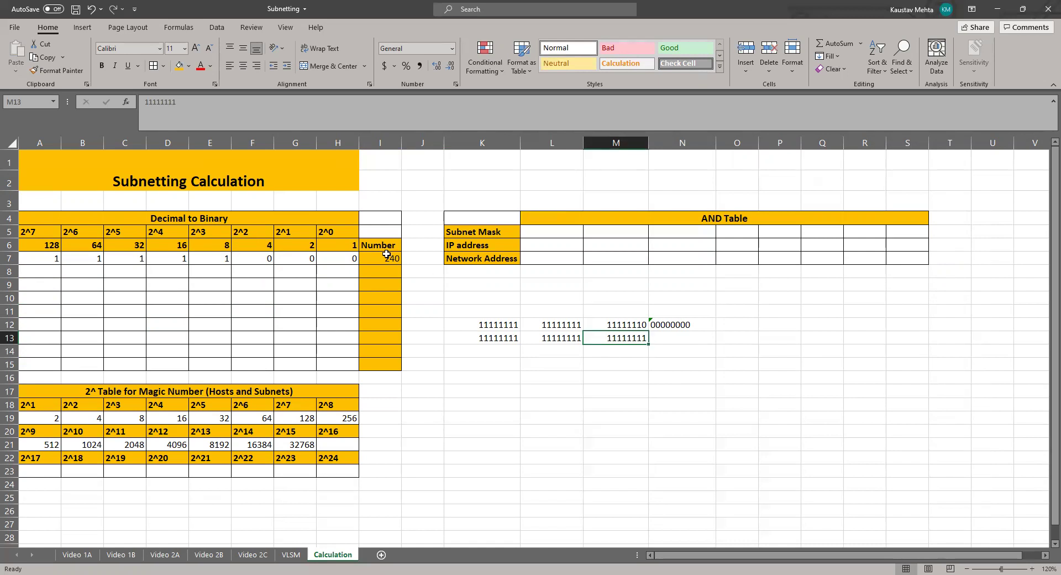
Change the bits in F7, G7 and H7 to 1 in the Decimal to Binary table.
{"action": "left_click", "coordinate": [256, 258]}
{"action": "type", "text": "1"}
{"action": "key", "text": "Tab"}
{"action": "type", "text": "1"}
{"action": "key", "text": "Tab"}
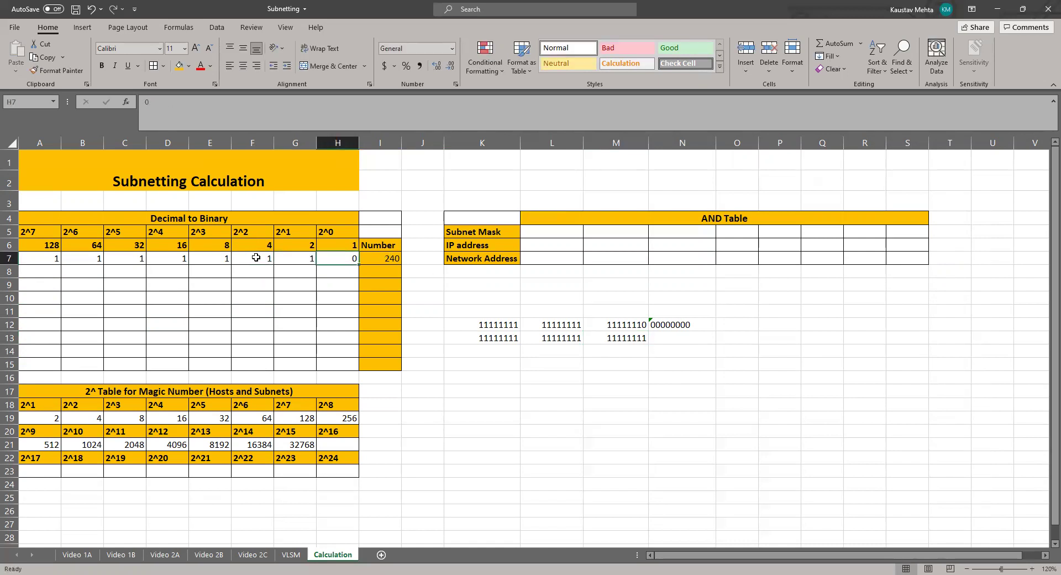
{"action": "type", "text": "1"}
{"action": "key", "text": "Tab"}
{"action": "left_click_drag", "start_coordinate": [337, 244], "coordinate": [339, 259]}
Review the two /24 address ranges in D20:E21 on the VLSM sheet against the given /23 network.
{"action": "left_click", "coordinate": [294, 555]}
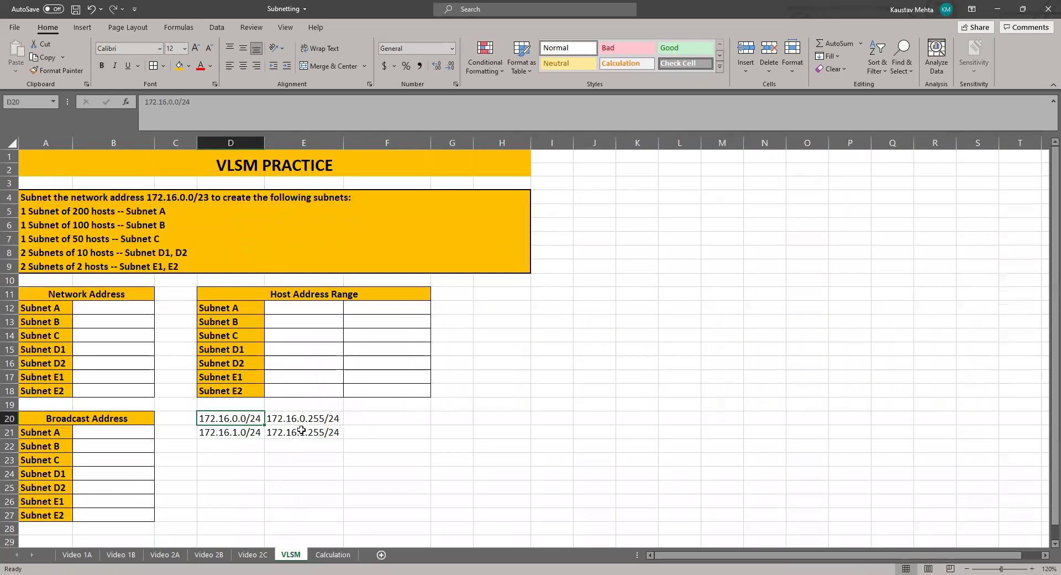
{"action": "left_click_drag", "start_coordinate": [325, 421], "coordinate": [324, 436]}
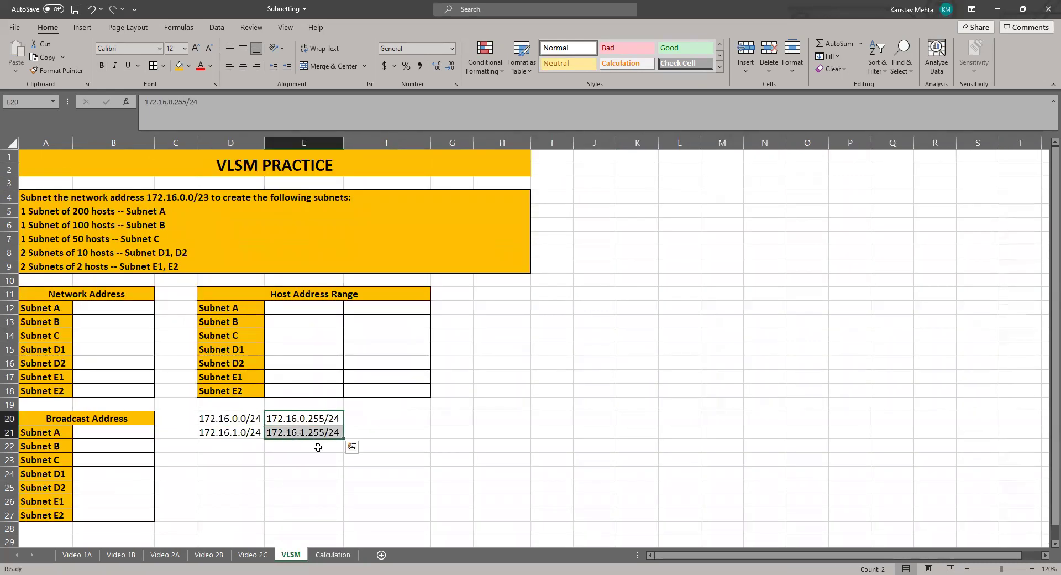
{"action": "left_click", "coordinate": [286, 454]}
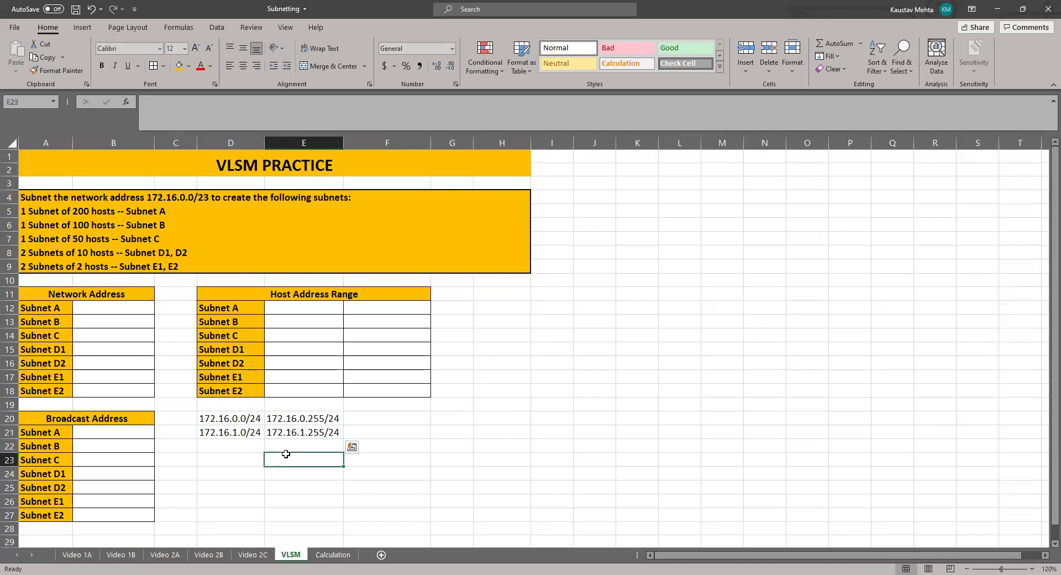
{"action": "left_click", "coordinate": [243, 419]}
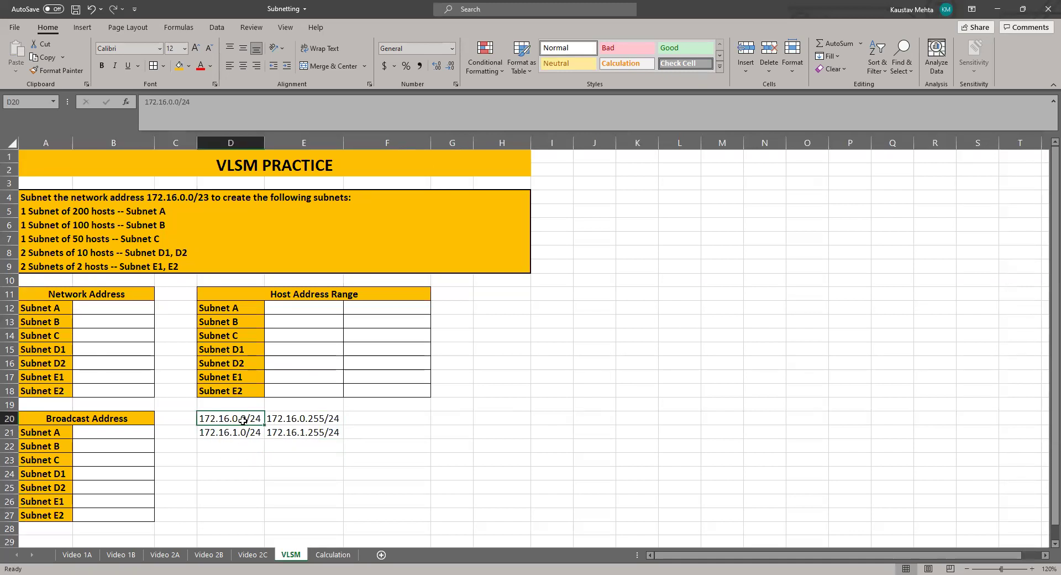
{"action": "left_click", "coordinate": [238, 436]}
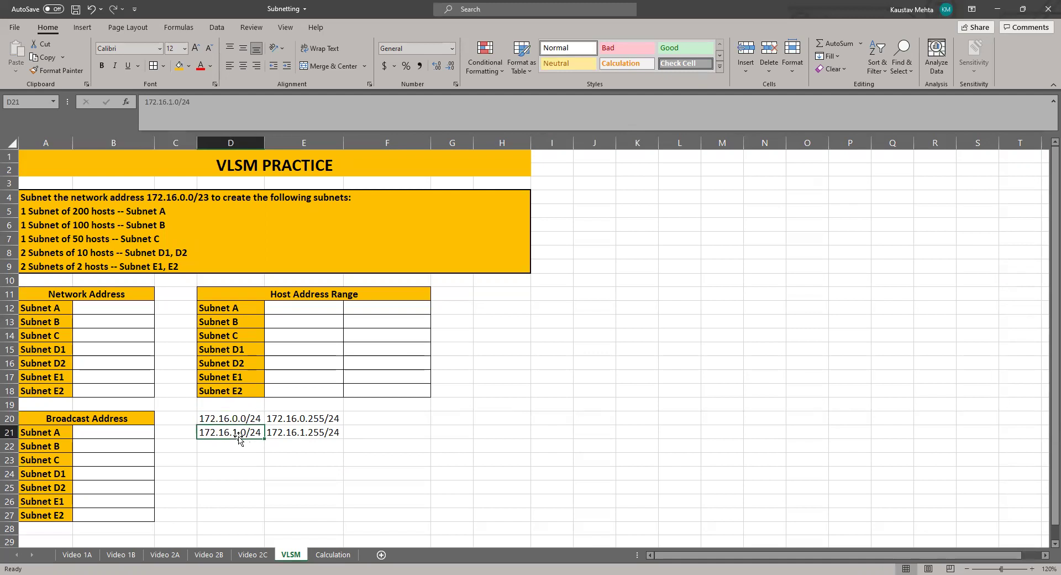
{"action": "left_click", "coordinate": [258, 474]}
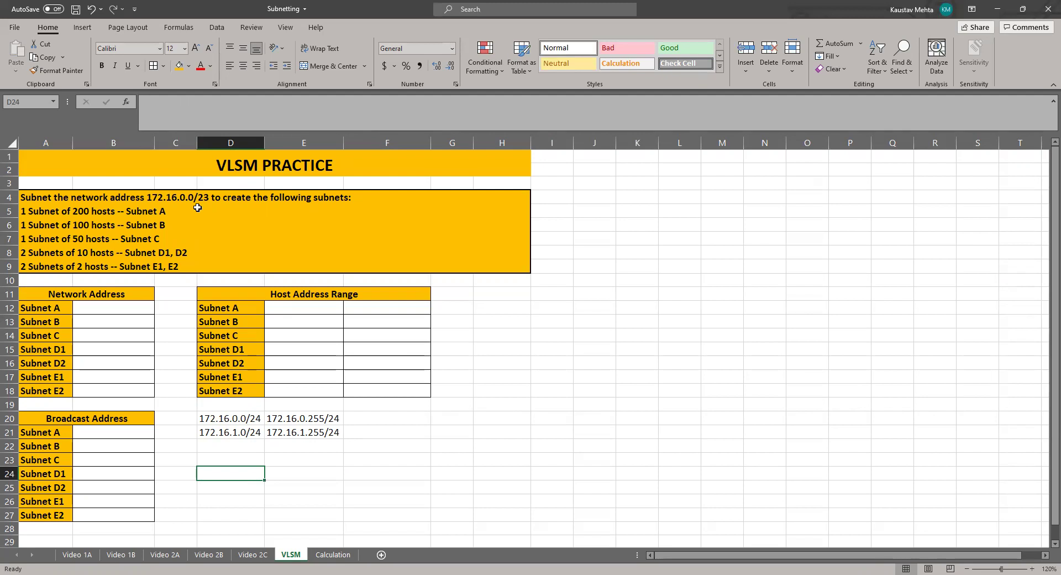
Note "/23 - /24" in F20 beside the first address range.
{"action": "left_click", "coordinate": [393, 414]}
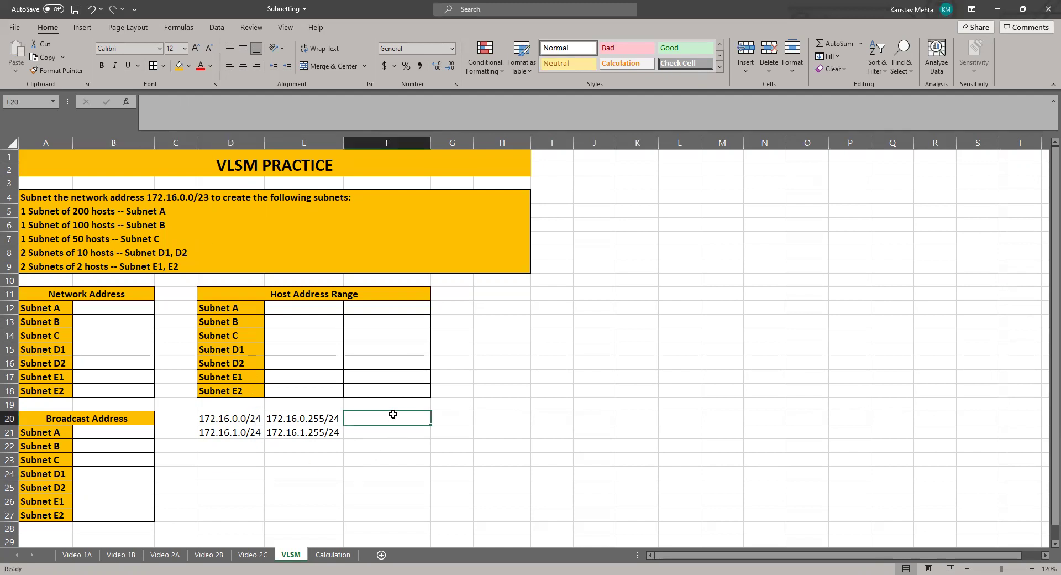
{"action": "type", "text": "ew"}
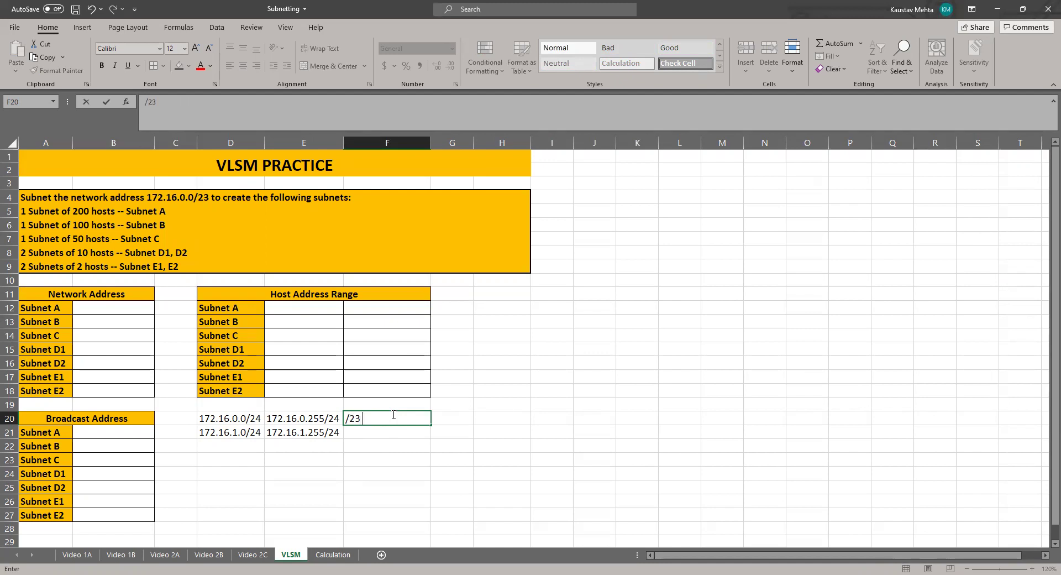
{"action": "key", "text": "Return"}
{"action": "left_click", "coordinate": [393, 415]}
{"action": "left_click", "coordinate": [388, 432]}
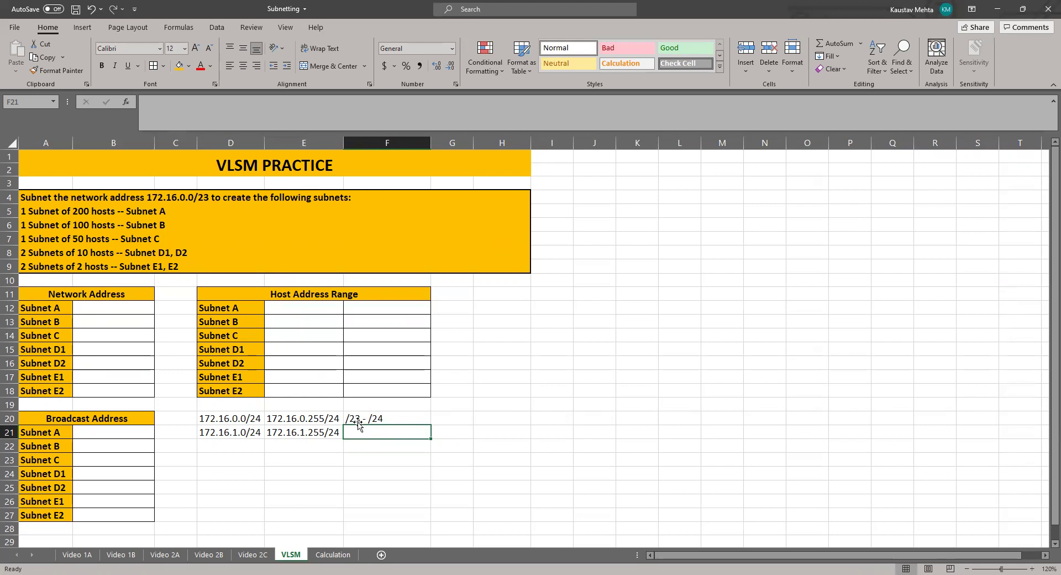
{"action": "left_click", "coordinate": [382, 416]}
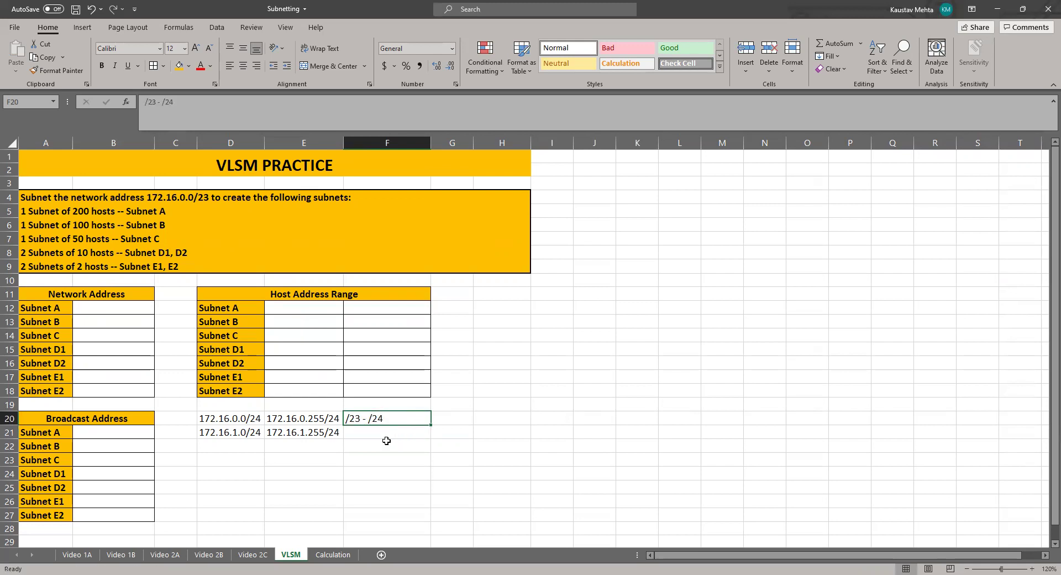
Check both network addresses in D20:D21 and clear the note from F20.
{"action": "left_click", "coordinate": [239, 423]}
{"action": "left_click_drag", "start_coordinate": [239, 423], "coordinate": [239, 434]}
{"action": "left_click", "coordinate": [377, 416]}
{"action": "key", "text": "Delete"}
Compare the first address range in D20:E20 with the 200-host requirement for Subnet A.
{"action": "left_click", "coordinate": [238, 442]}
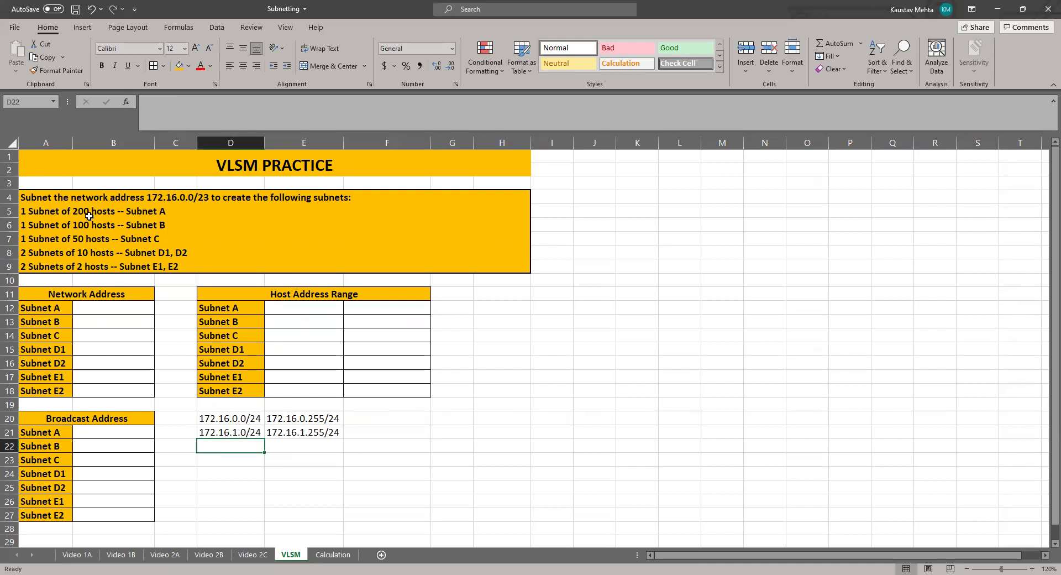
{"action": "left_click_drag", "start_coordinate": [235, 420], "coordinate": [271, 418]}
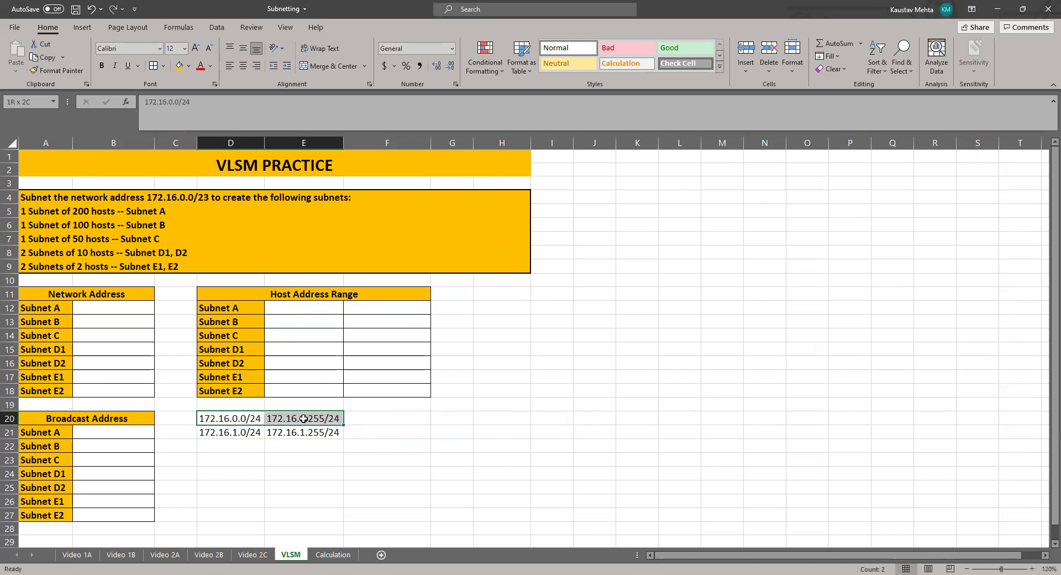
{"action": "left_click", "coordinate": [237, 420]}
{"action": "left_click", "coordinate": [309, 419]}
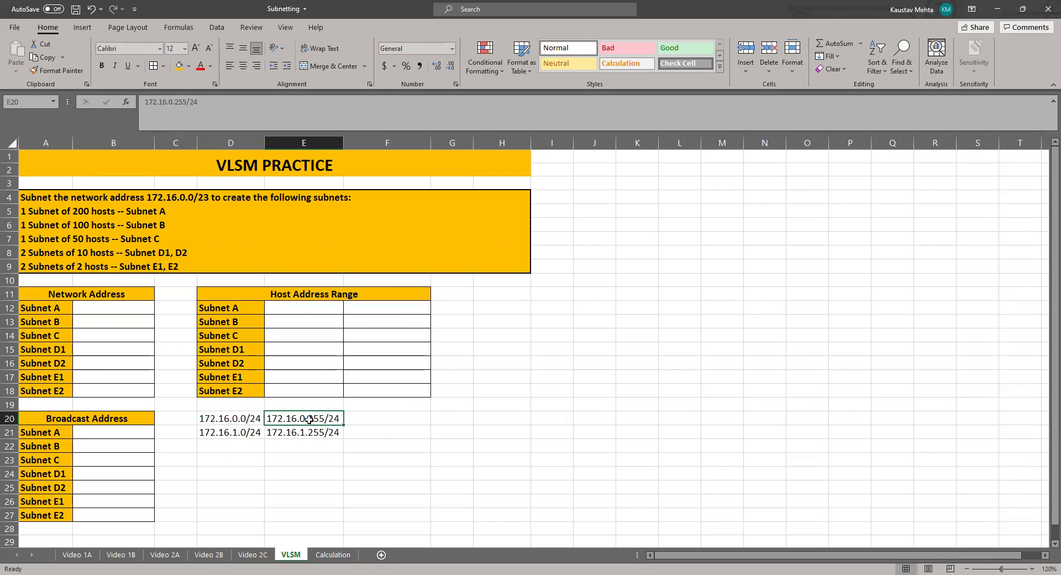
{"action": "left_click_drag", "start_coordinate": [248, 419], "coordinate": [282, 418]}
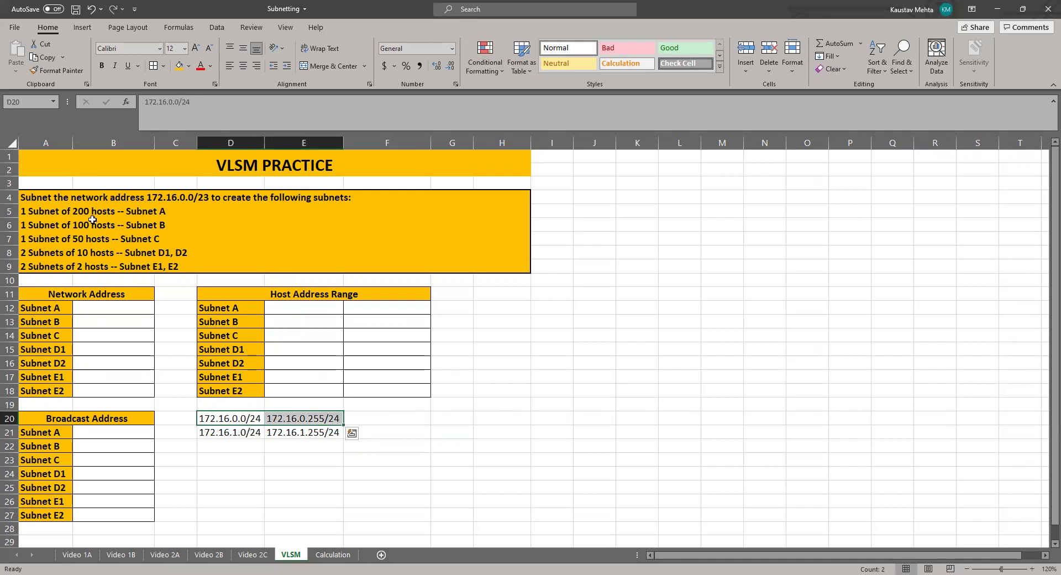
Enter 00000000 in N13 on the Calculation sheet and move that cell's content to N14.
{"action": "left_click", "coordinate": [333, 554]}
{"action": "left_click", "coordinate": [664, 325]}
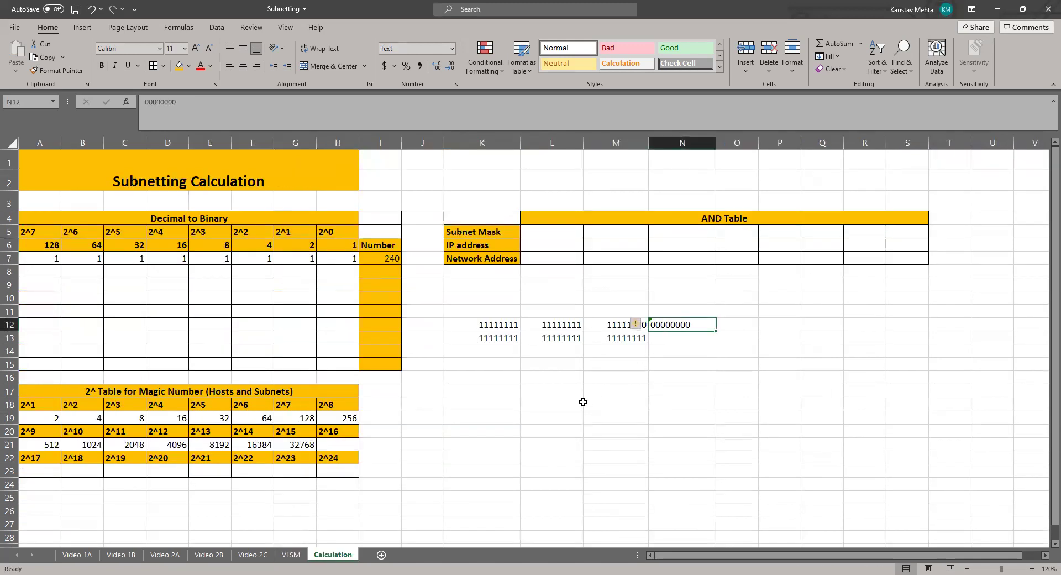
{"action": "left_click", "coordinate": [668, 337]}
{"action": "type", "text": "00000000"}
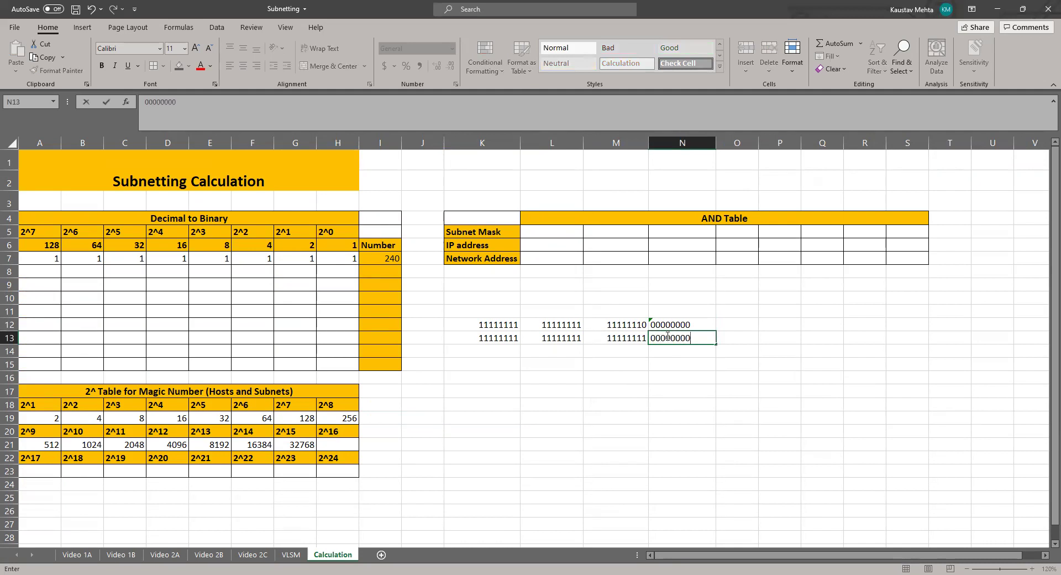
{"action": "key", "text": "ctrl+Return"}
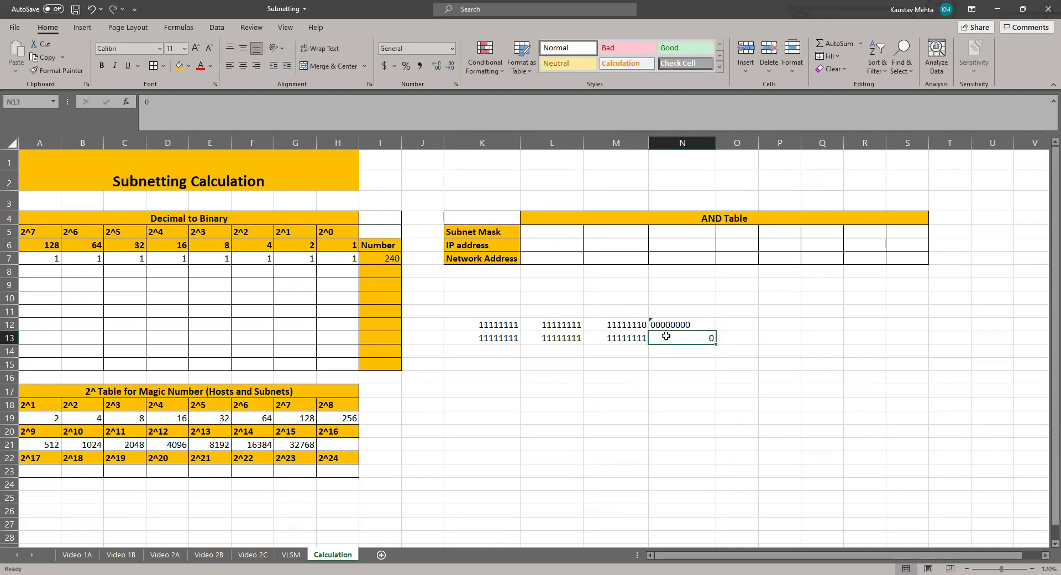
{"action": "left_click", "coordinate": [453, 47]}
{"action": "left_click", "coordinate": [696, 335]}
{"action": "left_click_drag", "start_coordinate": [695, 338], "coordinate": [695, 351]}
Format N12:N17 as Text and enter the fourth mask octet 00000000 in N13.
{"action": "left_click_drag", "start_coordinate": [679, 325], "coordinate": [703, 390]}
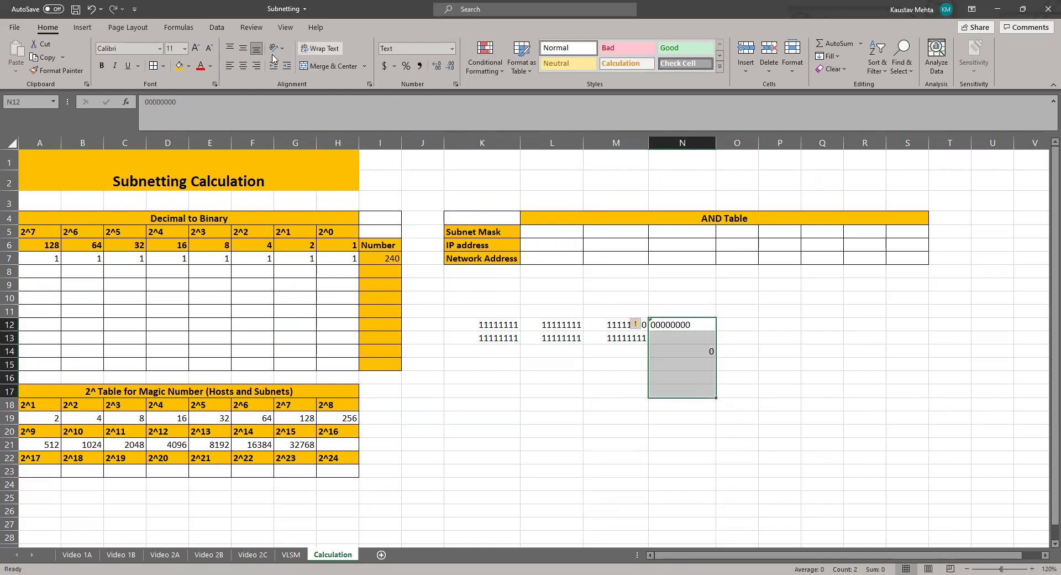
{"action": "left_click", "coordinate": [414, 48]}
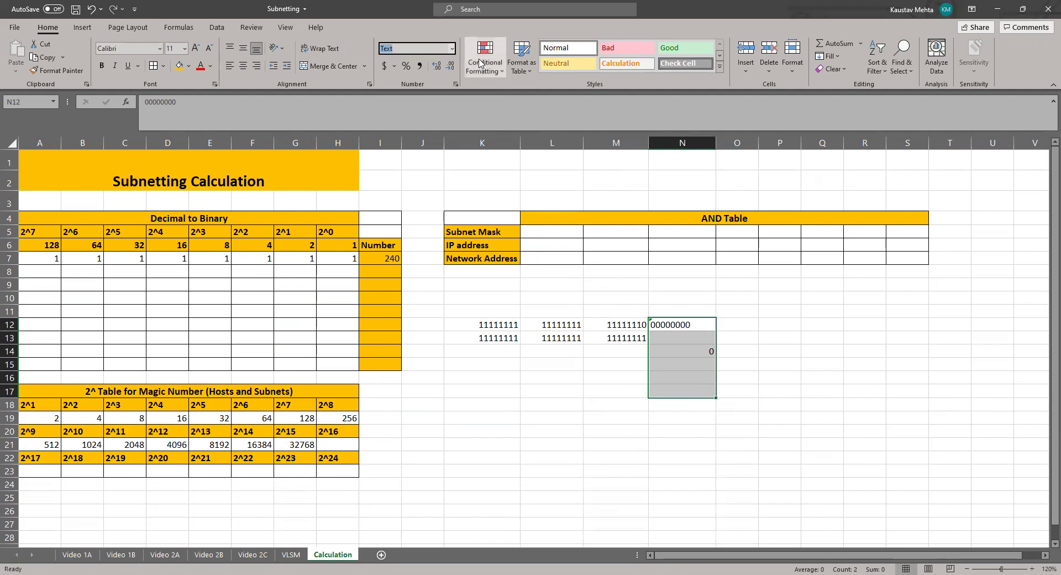
{"action": "left_click", "coordinate": [452, 48]}
{"action": "left_click", "coordinate": [427, 336]}
{"action": "left_click", "coordinate": [693, 338]}
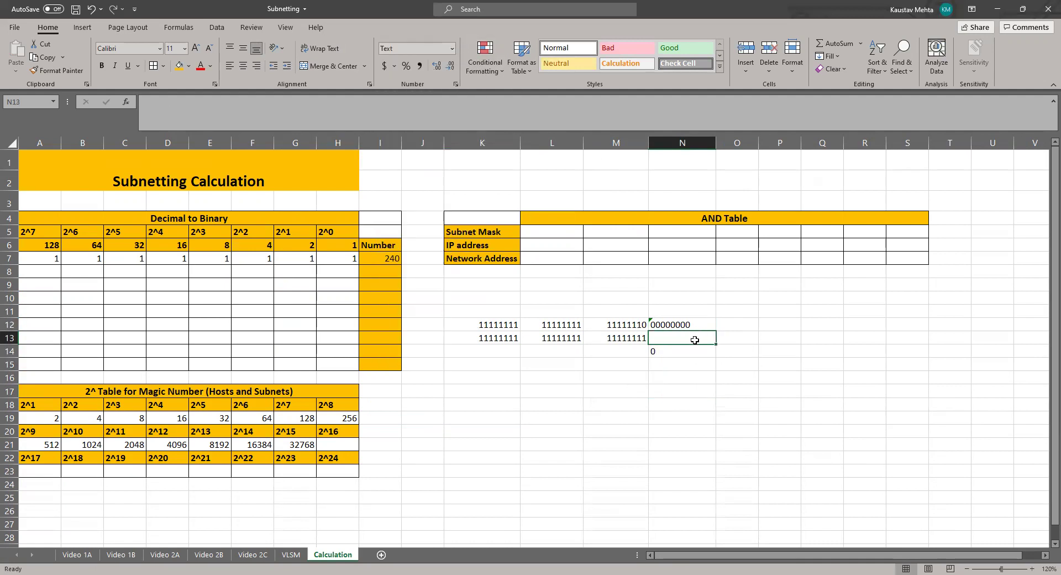
{"action": "type", "text": "00000000"}
{"action": "key", "text": "Return"}
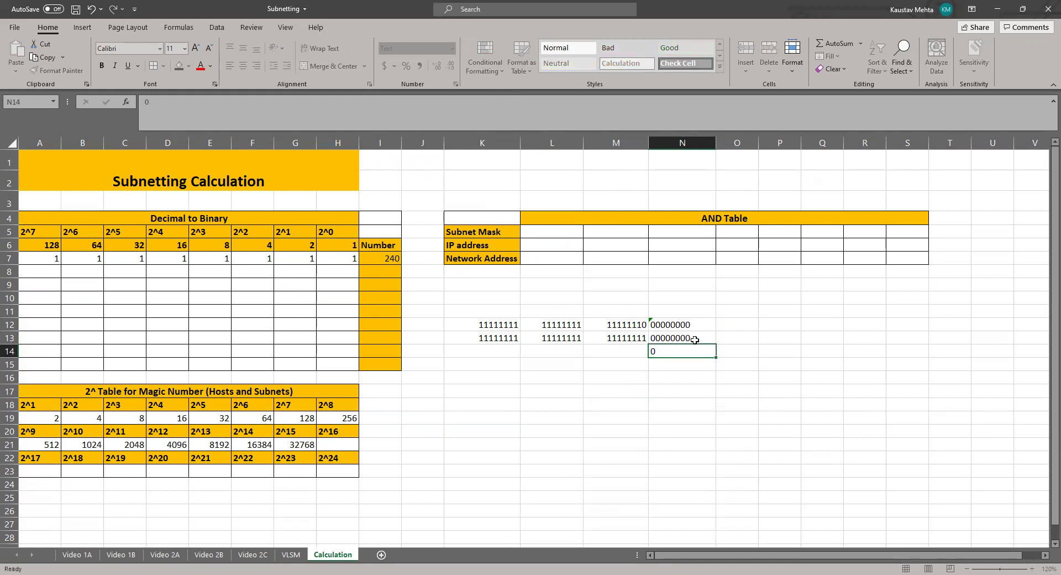
{"action": "left_click", "coordinate": [704, 332]}
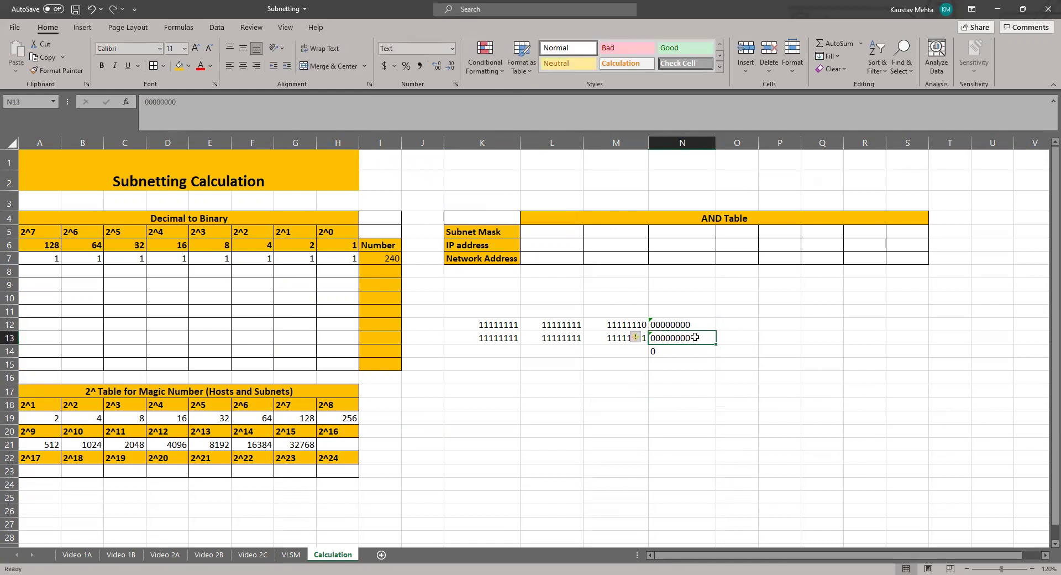
On the VLSM sheet, copy 172.16.0.0/24 from D20 into Subnet A's network address cell B12.
{"action": "left_click", "coordinate": [291, 555]}
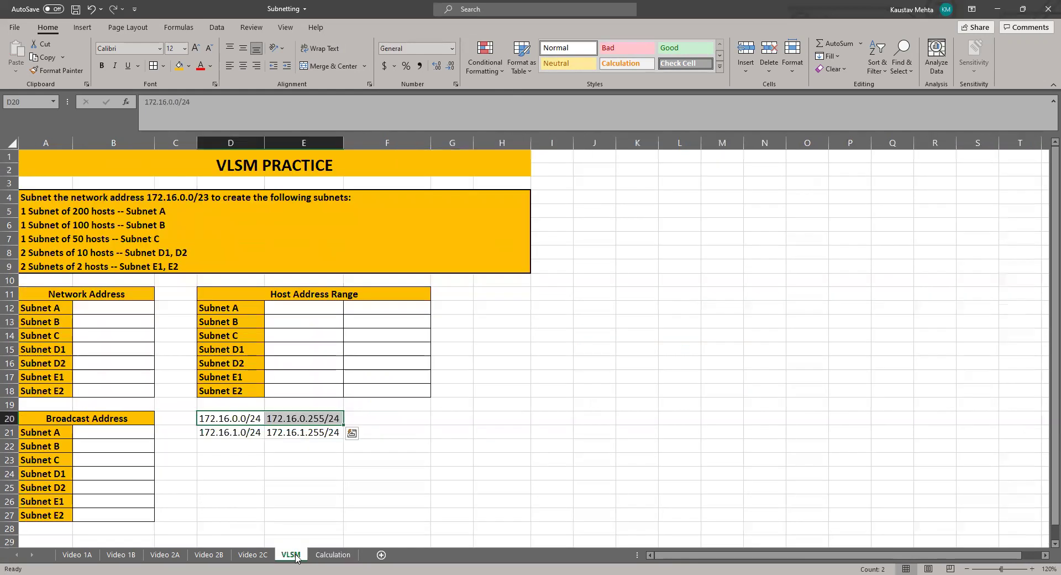
{"action": "left_click", "coordinate": [403, 420]}
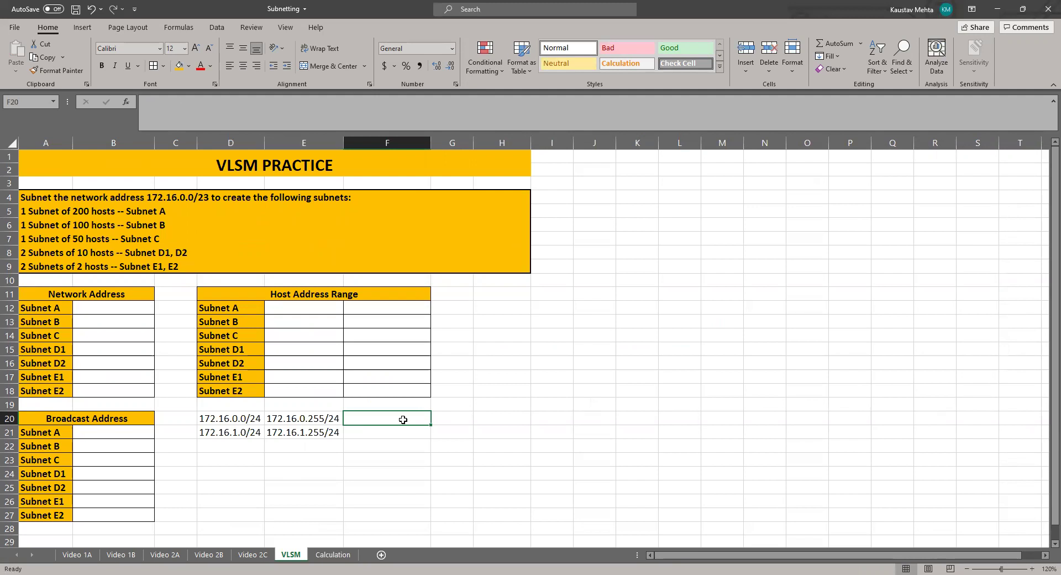
{"action": "left_click", "coordinate": [112, 308]}
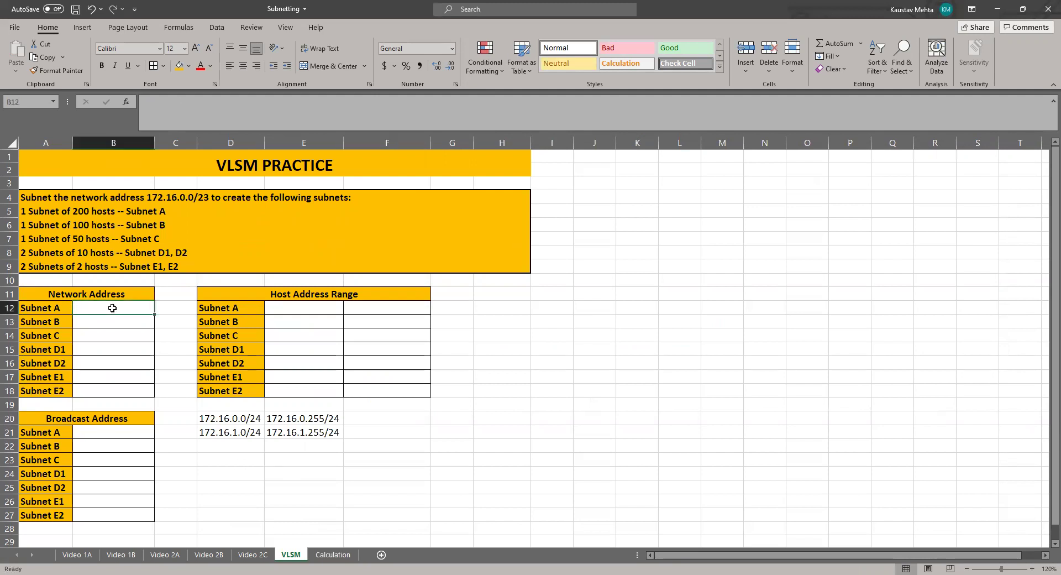
{"action": "left_click", "coordinate": [117, 434]}
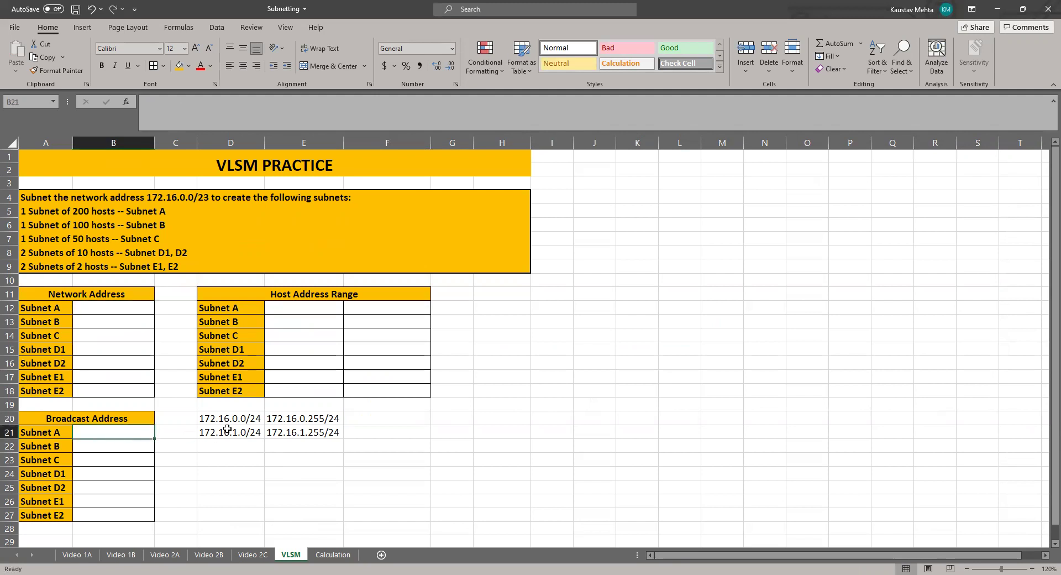
{"action": "left_click", "coordinate": [84, 313]}
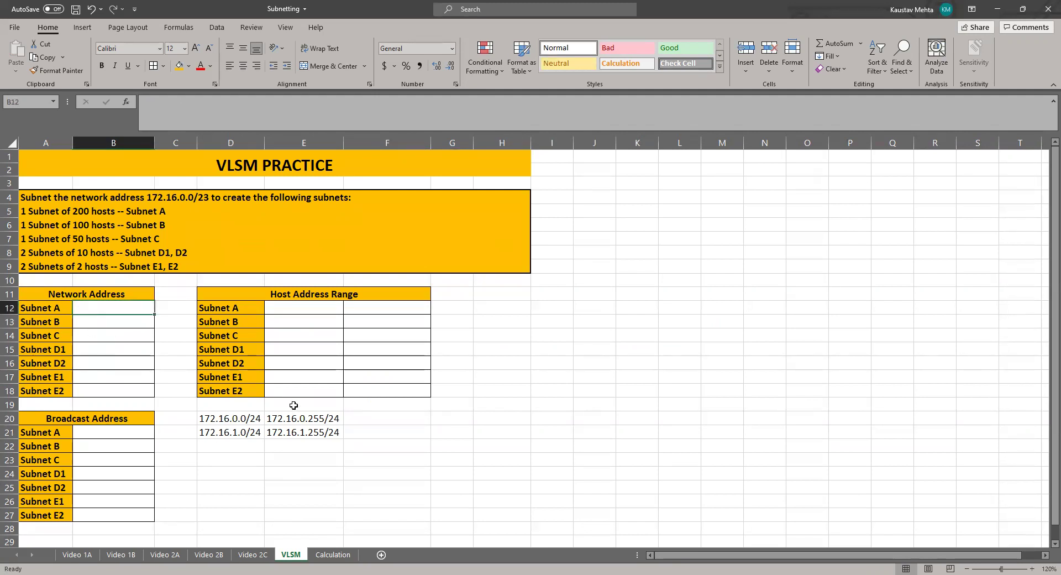
{"action": "left_click", "coordinate": [228, 420]}
{"action": "key", "text": "ctrl+c"}
{"action": "left_click", "coordinate": [121, 309]}
{"action": "key", "text": "ctrl+v"}
Copy 172.16.0.255/24 from E20 into Subnet A's broadcast address cell B21.
{"action": "left_click", "coordinate": [303, 420]}
{"action": "key", "text": "ctrl+c"}
{"action": "left_click", "coordinate": [87, 433]}
{"action": "key", "text": "ctrl+v"}
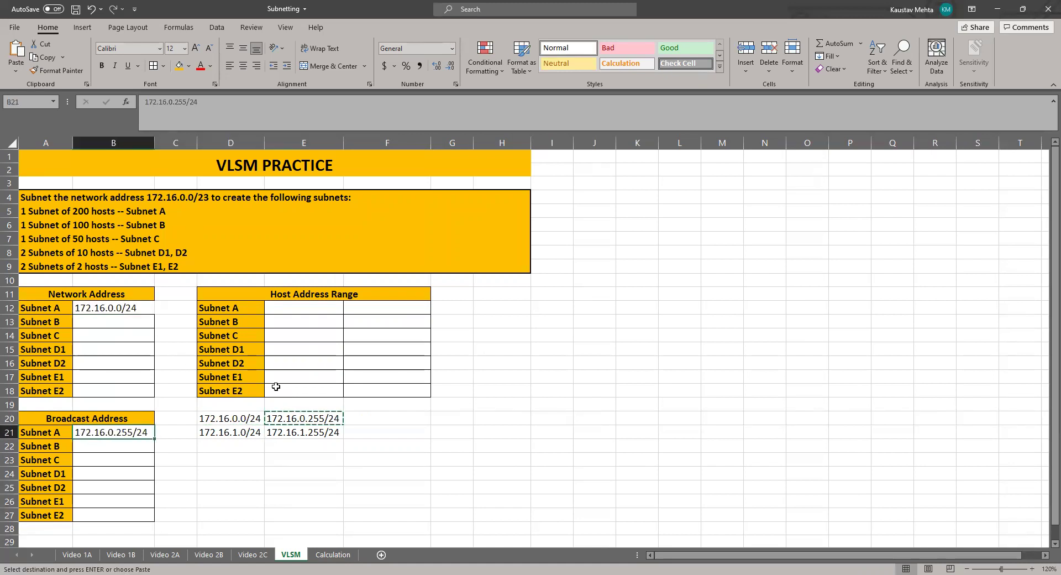
Fill in Subnet A's host address range with 172.16.0.1/24 in E12 and 172.16.0.254/24 in F12.
{"action": "left_click", "coordinate": [285, 312]}
{"action": "type", "text": "172.16.0"}
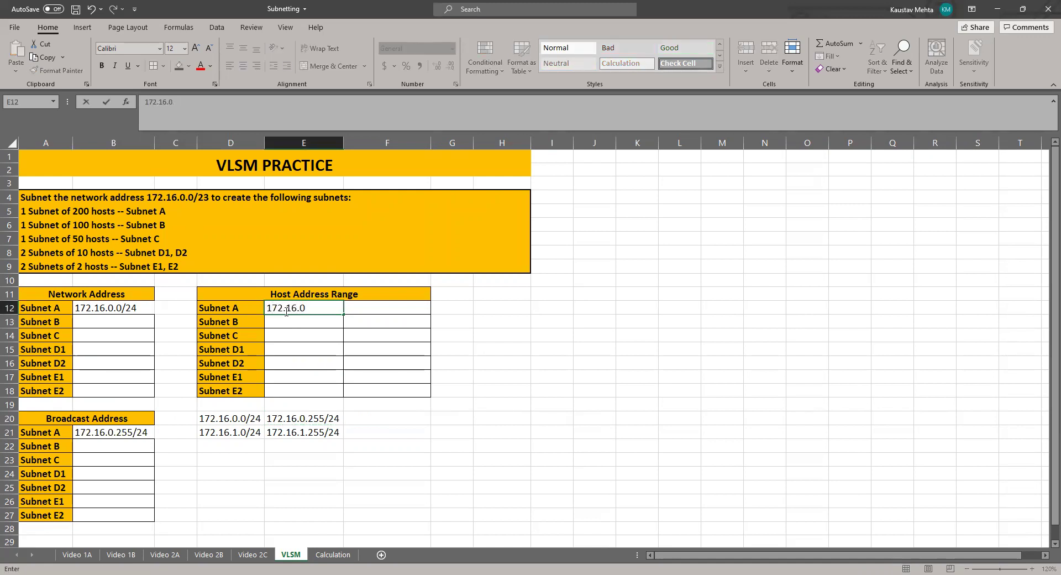
{"action": "type", "text": ".1/24"}
{"action": "left_click", "coordinate": [369, 303]}
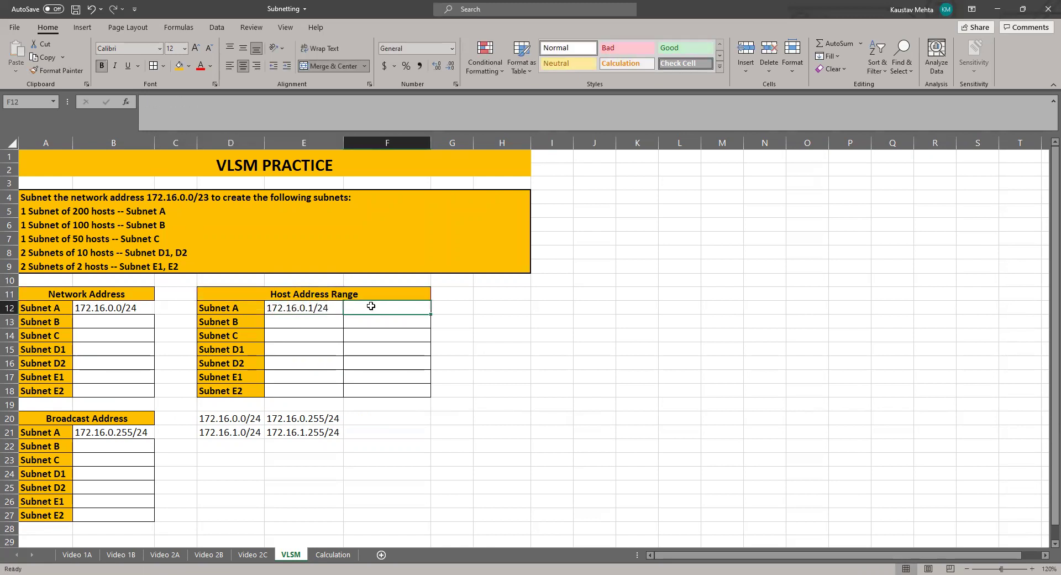
{"action": "type", "text": "172.16.0.254/"}
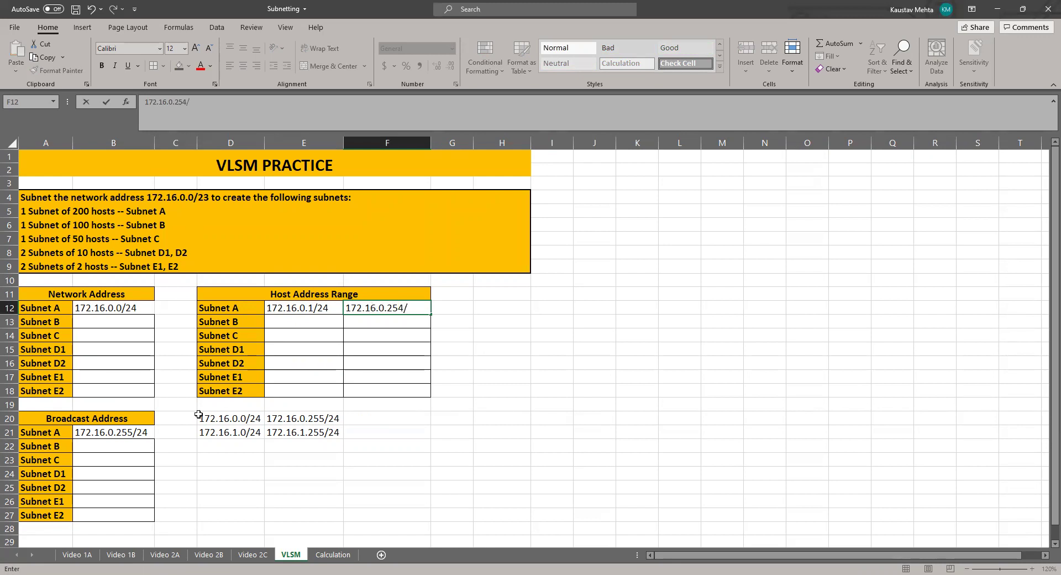
{"action": "type", "text": "24"}
{"action": "left_click", "coordinate": [445, 488]}
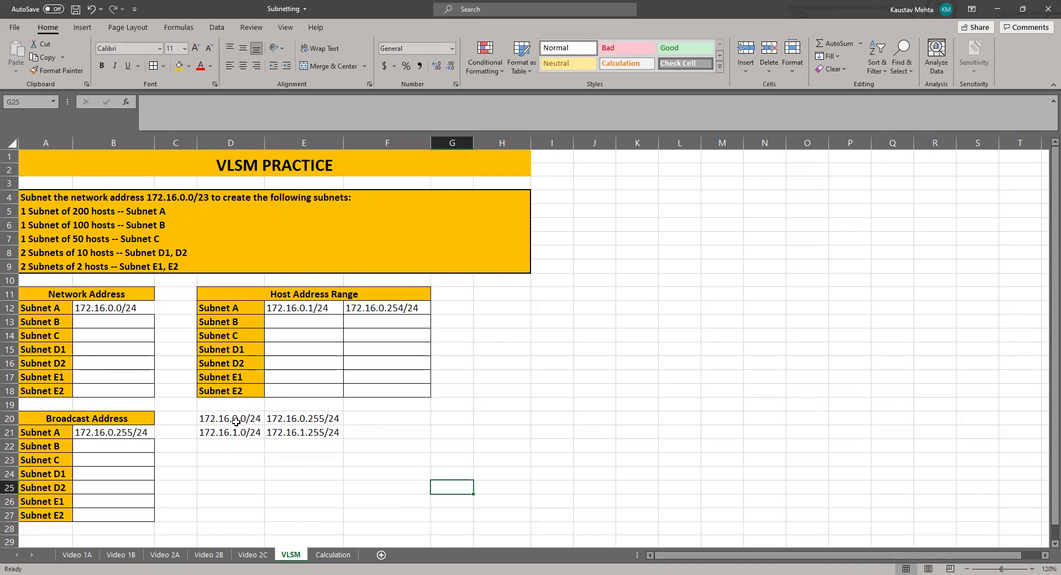
Label the first address range in D20:E20 by entering "Subnet A" in F20.
{"action": "left_click_drag", "start_coordinate": [236, 420], "coordinate": [307, 420]}
{"action": "left_click", "coordinate": [398, 419]}
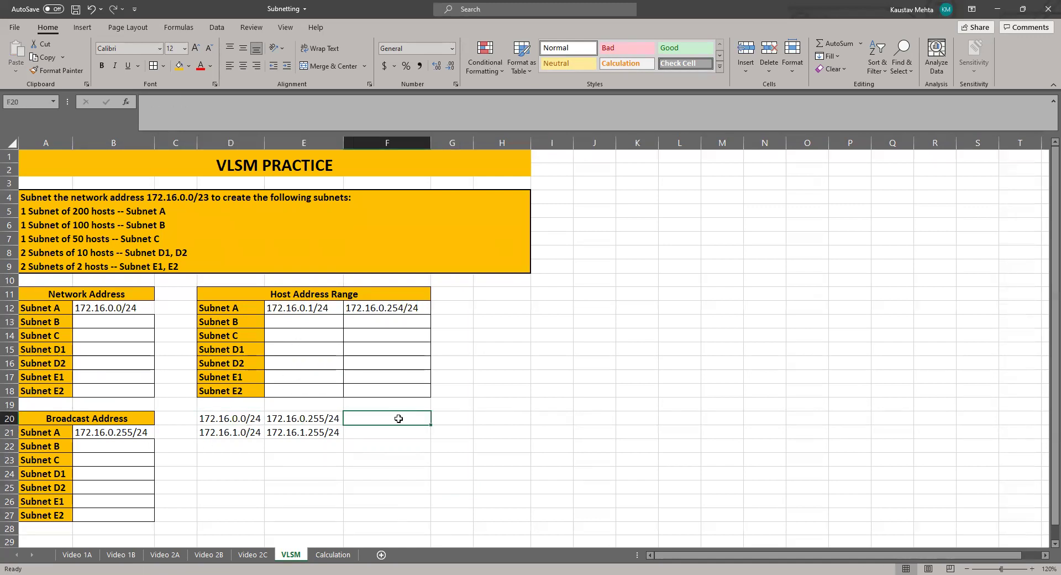
{"action": "type", "text": "Subnet "}
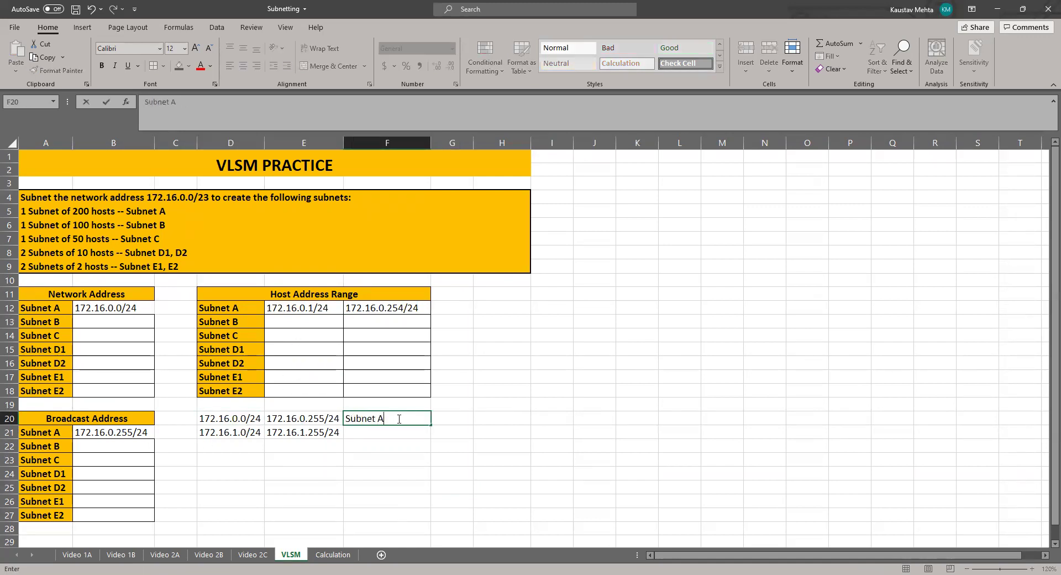
{"action": "type", "text": "A"}
{"action": "left_click_drag", "start_coordinate": [202, 432], "coordinate": [320, 432]}
{"action": "left_click", "coordinate": [289, 480]}
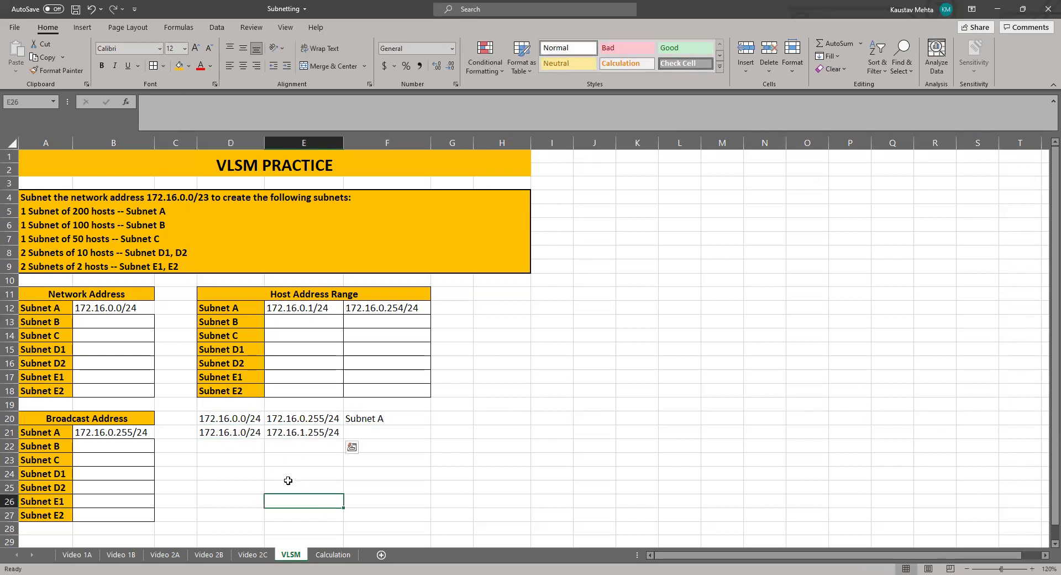
Check the requirements for the remaining subnets and copy the second address range D21:E21 into D22:E22.
{"action": "left_click_drag", "start_coordinate": [249, 434], "coordinate": [332, 433]}
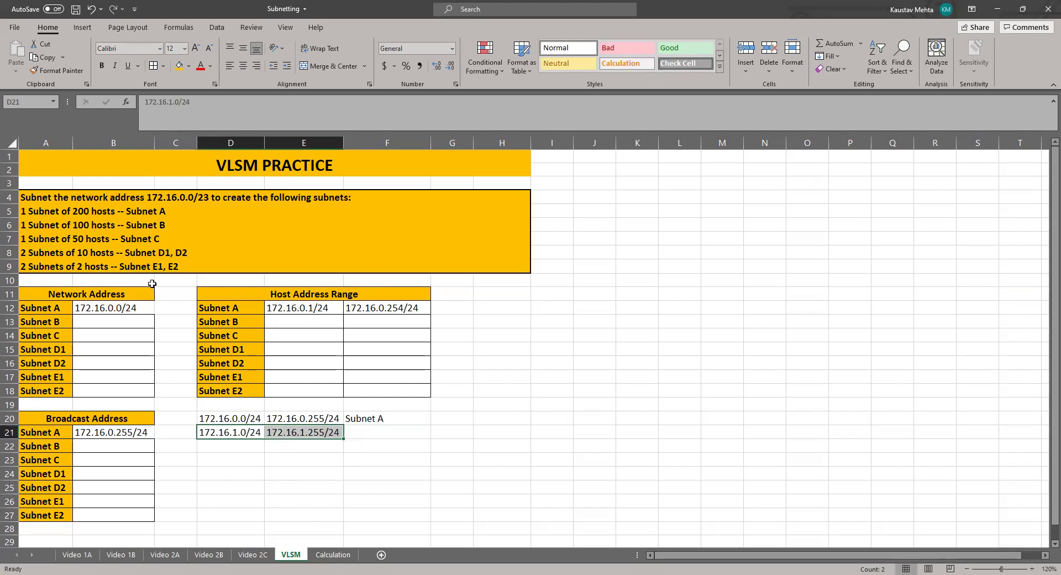
{"action": "left_click", "coordinate": [159, 226]}
{"action": "left_click_drag", "start_coordinate": [151, 238], "coordinate": [154, 267]}
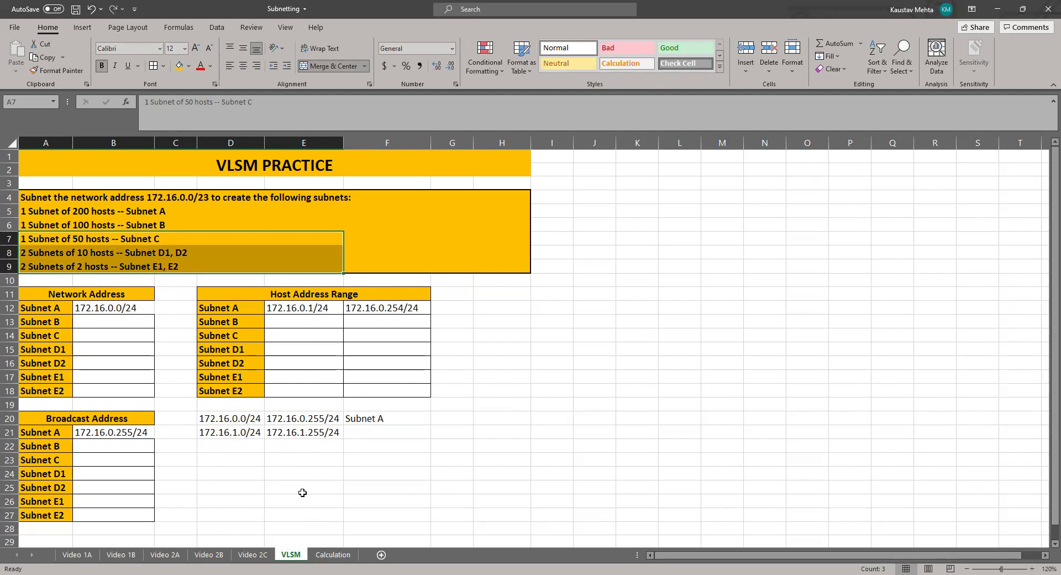
{"action": "left_click_drag", "start_coordinate": [234, 437], "coordinate": [311, 436]}
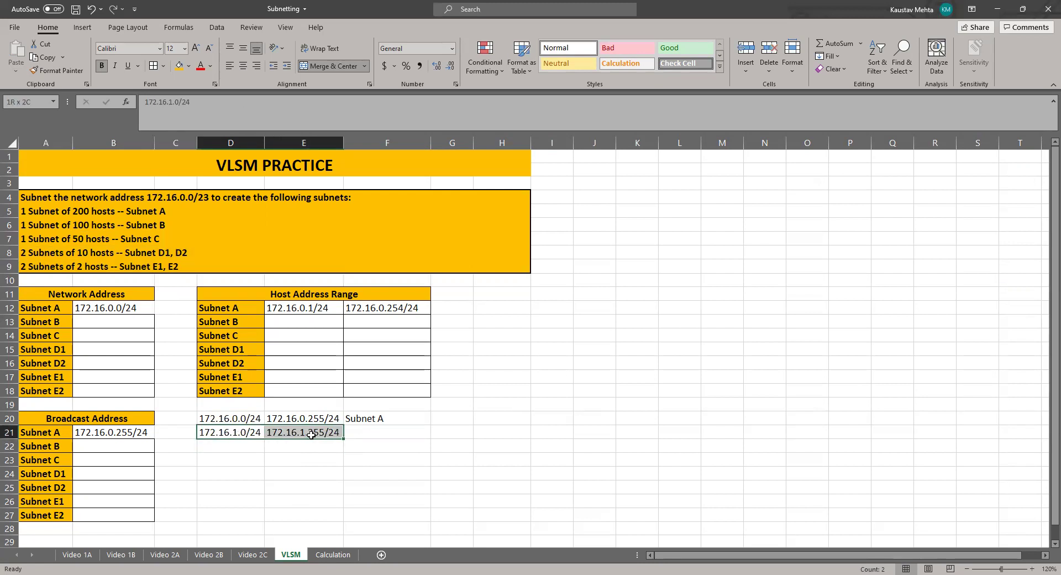
{"action": "left_click_drag", "start_coordinate": [311, 435], "coordinate": [312, 435]}
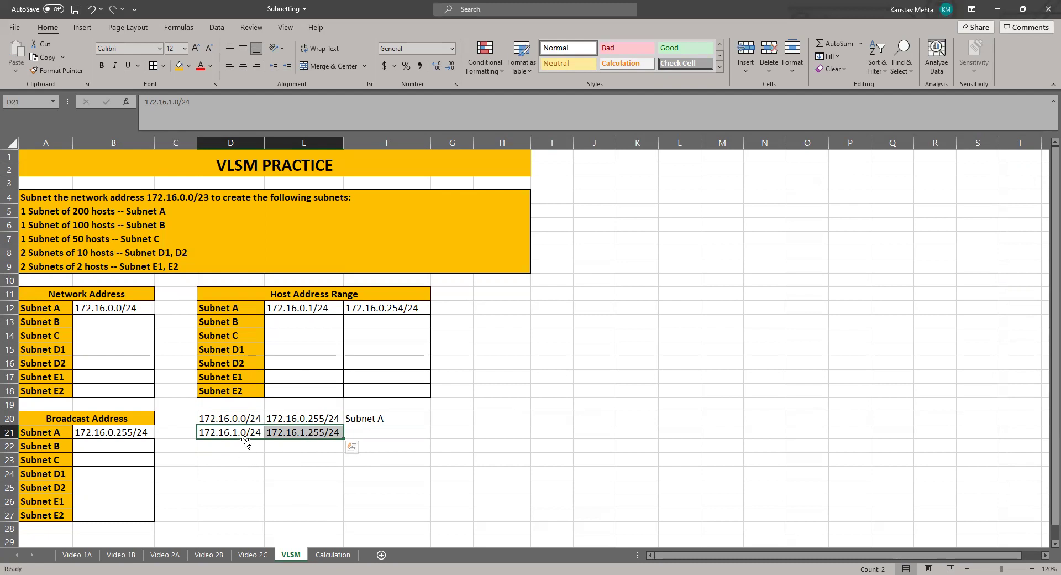
{"action": "key", "text": "ctrl+c"}
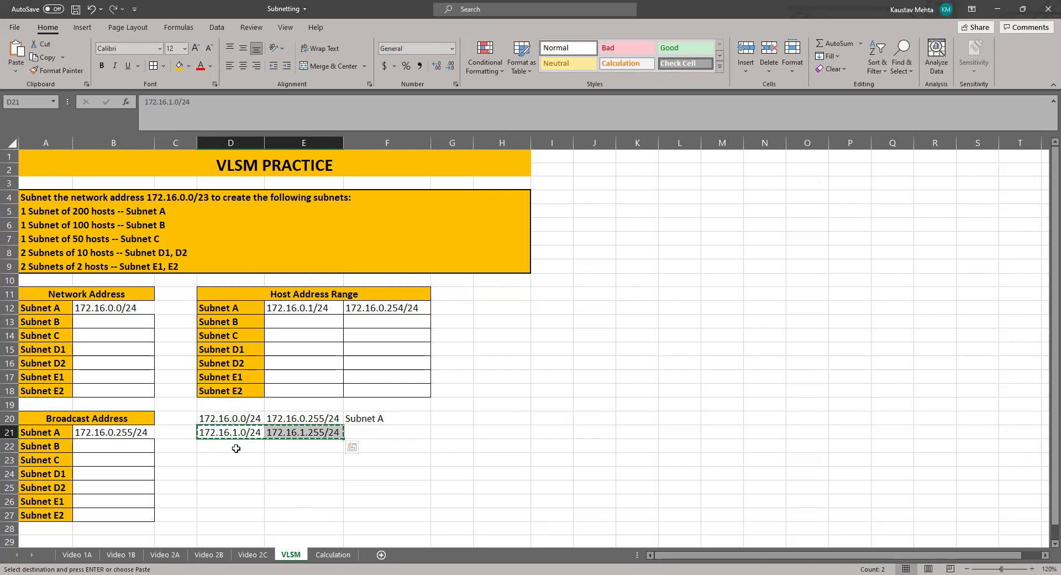
{"action": "left_click", "coordinate": [235, 445]}
{"action": "key", "text": "ctrl+v"}
Change the prefix length of all four addresses in D21:E22 to /25.
{"action": "left_click", "coordinate": [215, 107]}
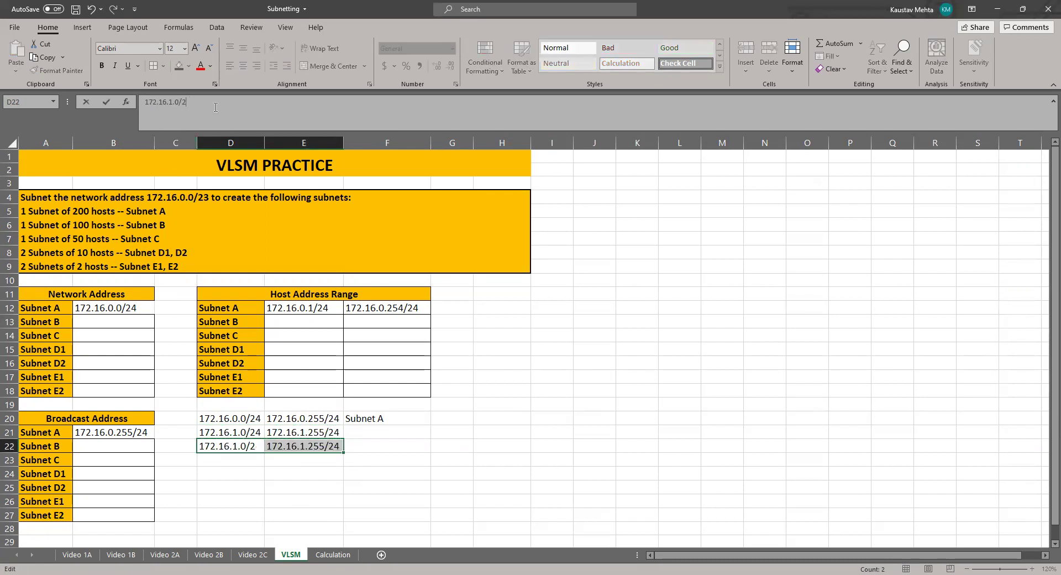
{"action": "left_click", "coordinate": [308, 446]}
{"action": "left_click", "coordinate": [224, 102]}
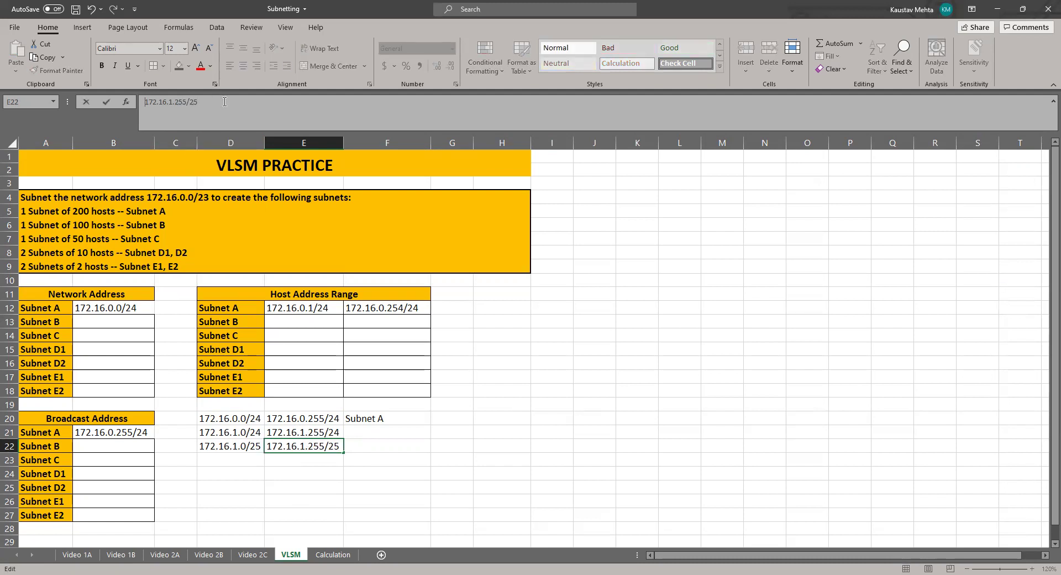
{"action": "left_click", "coordinate": [232, 434]}
{"action": "left_click", "coordinate": [227, 106]}
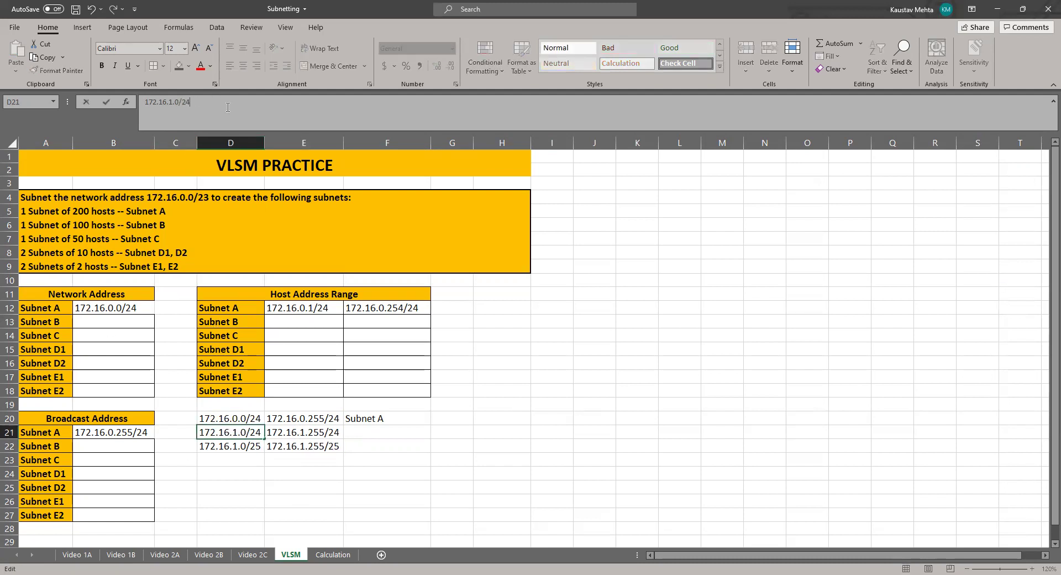
{"action": "left_click", "coordinate": [333, 434]}
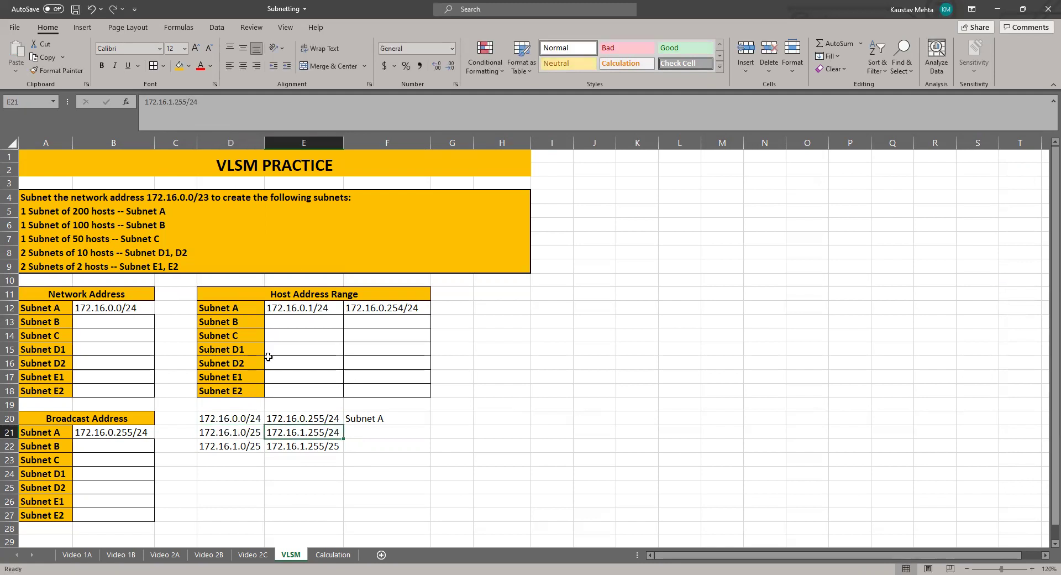
{"action": "left_click", "coordinate": [228, 104]}
{"action": "type", "text": "5"}
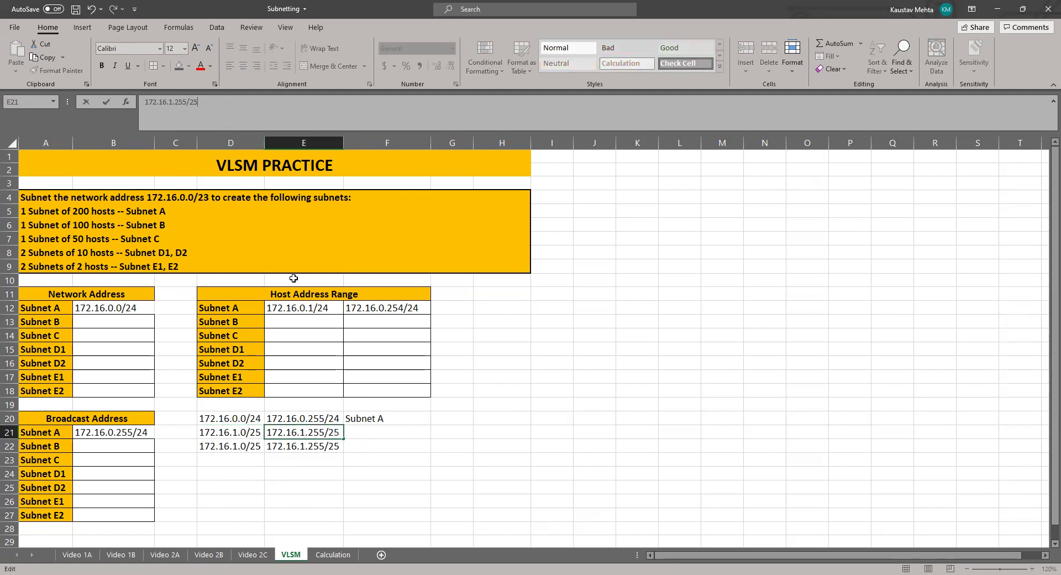
{"action": "left_click", "coordinate": [452, 473]}
{"action": "left_click_drag", "start_coordinate": [243, 441], "coordinate": [245, 433]}
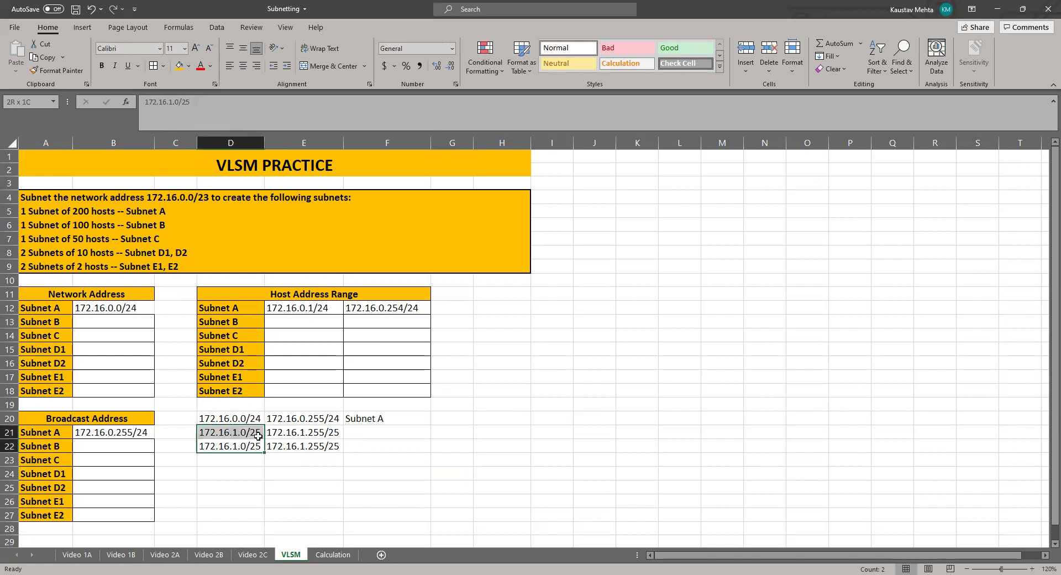
{"action": "left_click", "coordinate": [319, 470]}
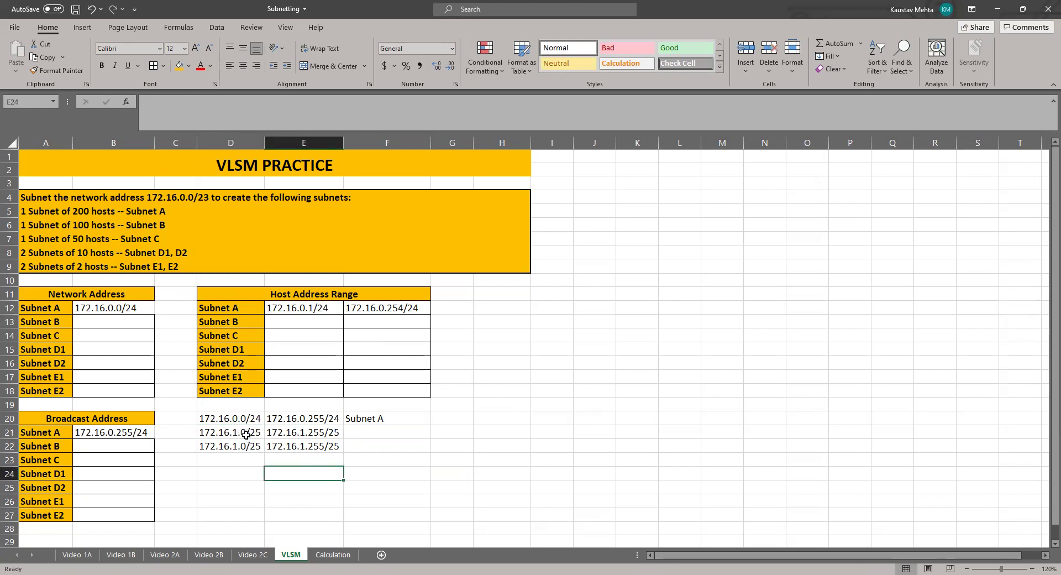
On the Calculation sheet, copy the octet 11111111 from K13 into K14, L14 and M14.
{"action": "left_click", "coordinate": [332, 554]}
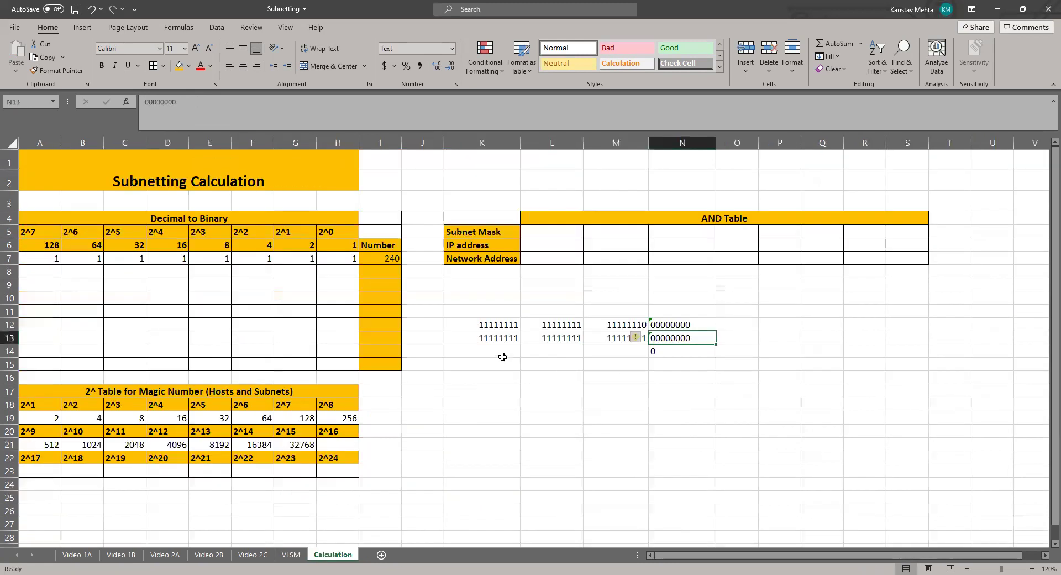
{"action": "left_click", "coordinate": [499, 352]}
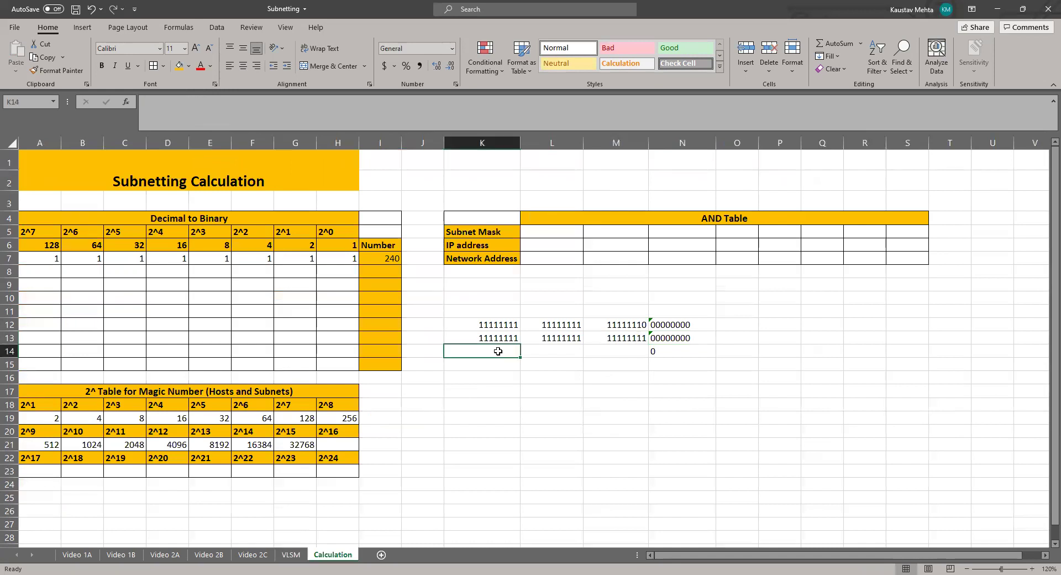
{"action": "left_click", "coordinate": [513, 335]}
{"action": "key", "text": "ctrl+c"}
{"action": "left_click", "coordinate": [484, 362]}
{"action": "left_click", "coordinate": [484, 346]}
{"action": "key", "text": "ctrl+v"}
{"action": "left_click", "coordinate": [544, 351]}
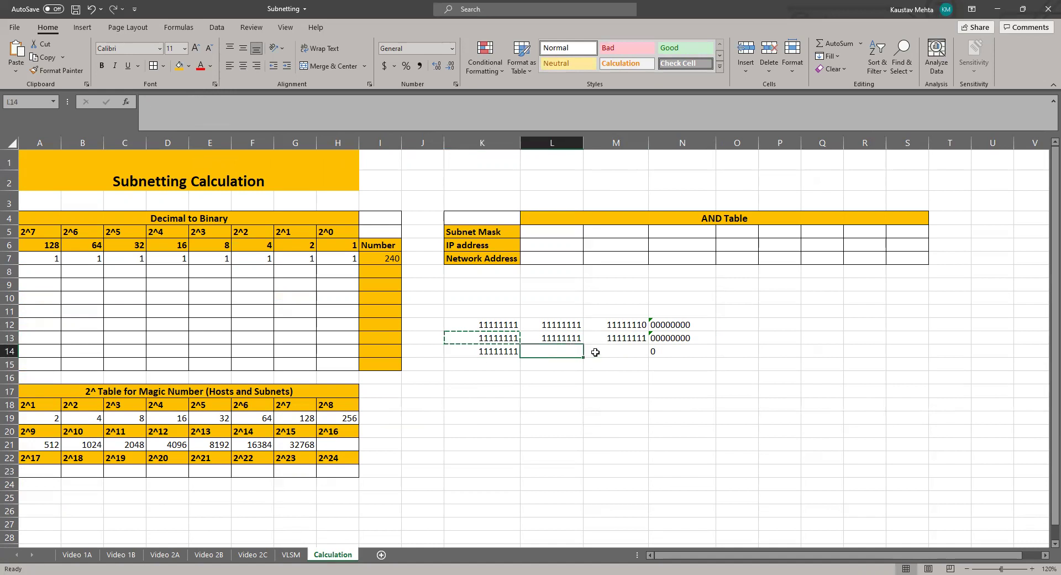
{"action": "key", "text": "ctrl+v"}
{"action": "left_click", "coordinate": [611, 352]}
{"action": "key", "text": "ctrl+v"}
Enter 10000000 in N14 as the fourth octet of the /25 binary mask.
{"action": "left_click", "coordinate": [676, 354]}
{"action": "type", "text": "1"}
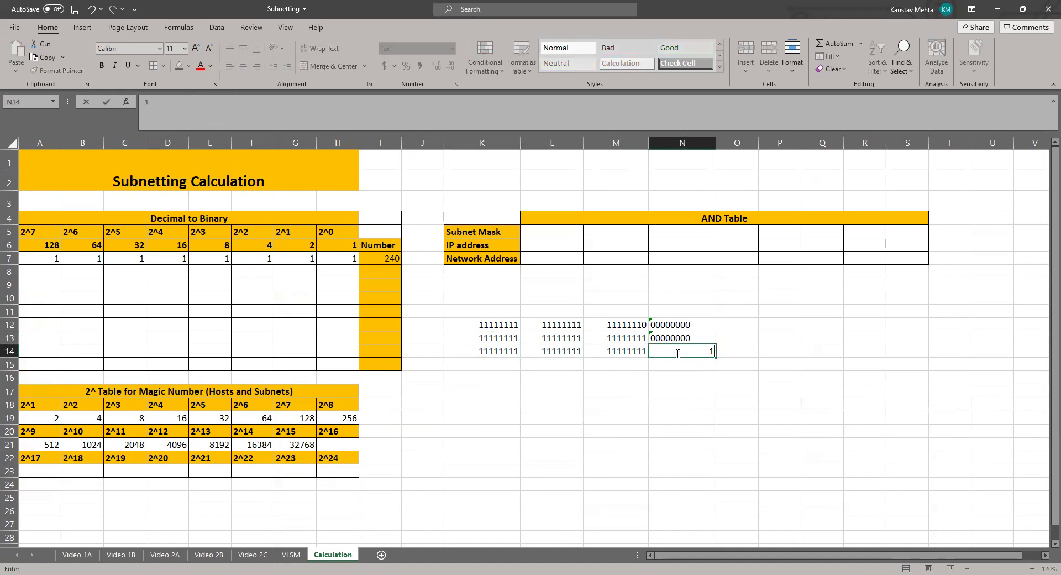
{"action": "type", "text": "0000000"}
{"action": "left_click", "coordinate": [669, 399]}
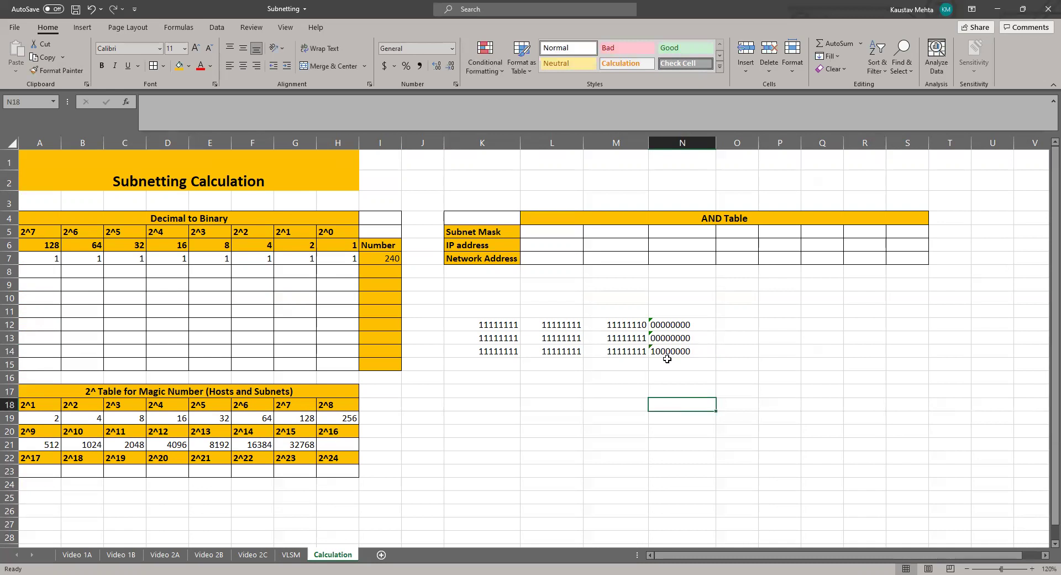
Enter the decimal subnet mask 255.255.255.128 in O14 beside the binary mask and compare it with K14:N14.
{"action": "left_click_drag", "start_coordinate": [507, 352], "coordinate": [707, 353]}
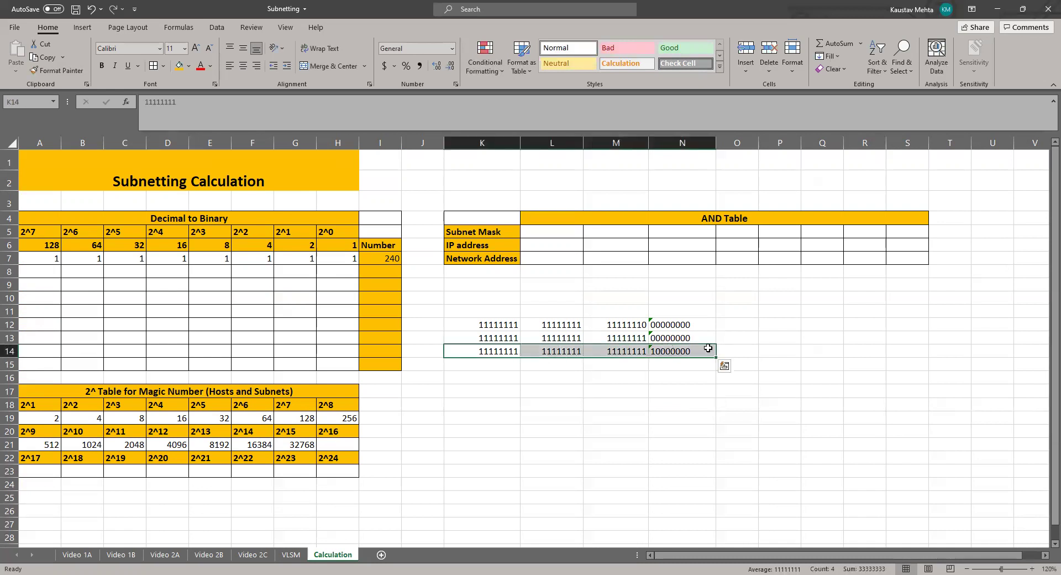
{"action": "left_click", "coordinate": [746, 351]}
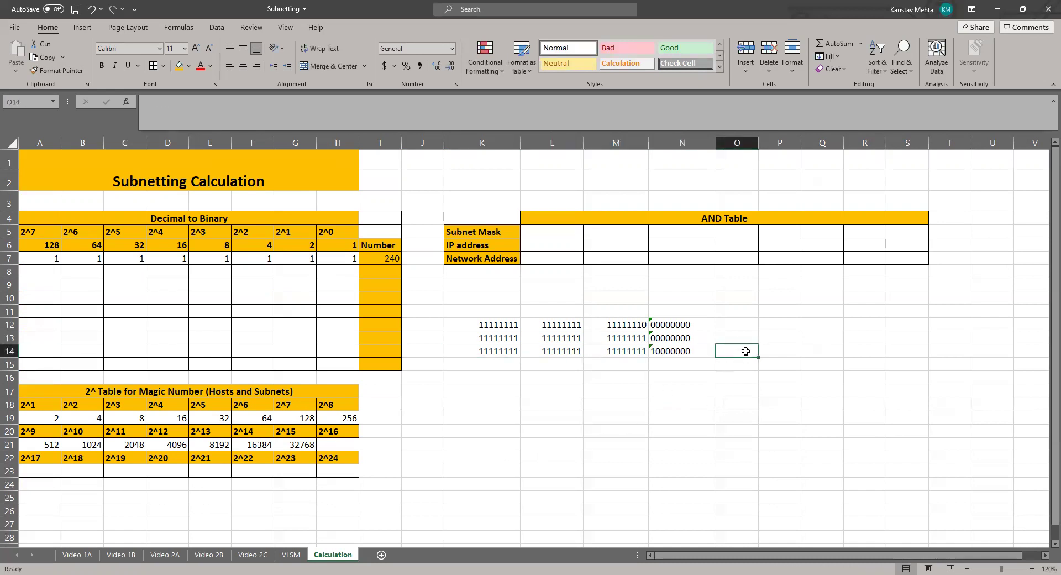
{"action": "type", "text": "255"}
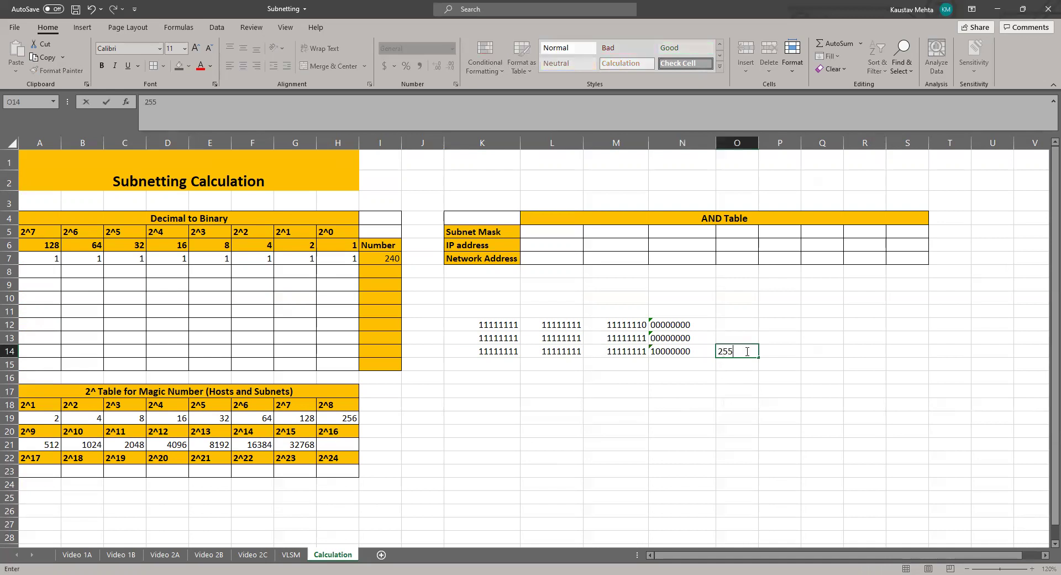
{"action": "type", "text": ".255.255.128"}
{"action": "left_click", "coordinate": [789, 405]}
{"action": "left_click", "coordinate": [656, 374]}
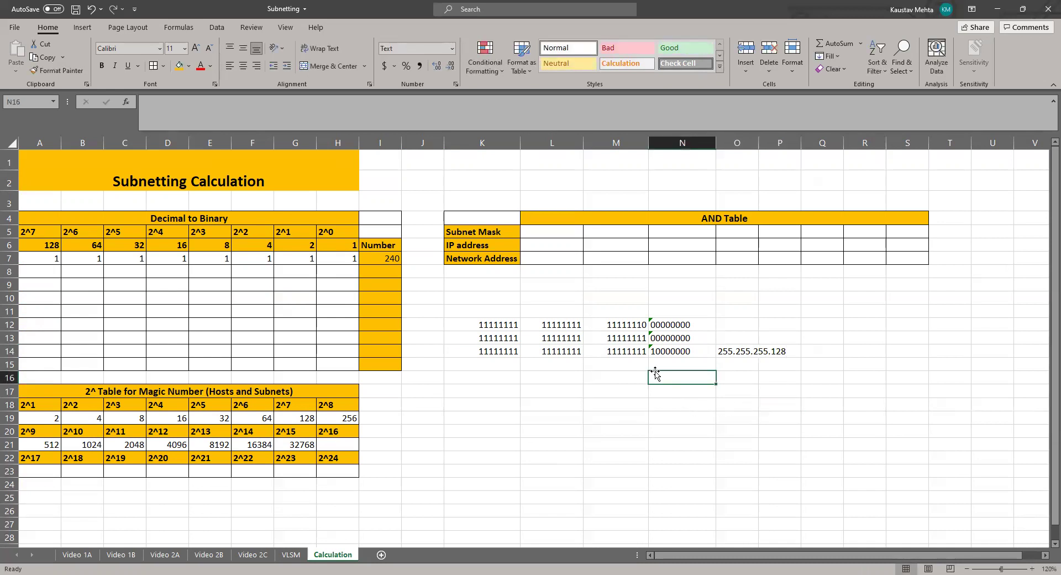
{"action": "left_click_drag", "start_coordinate": [502, 354], "coordinate": [655, 360]}
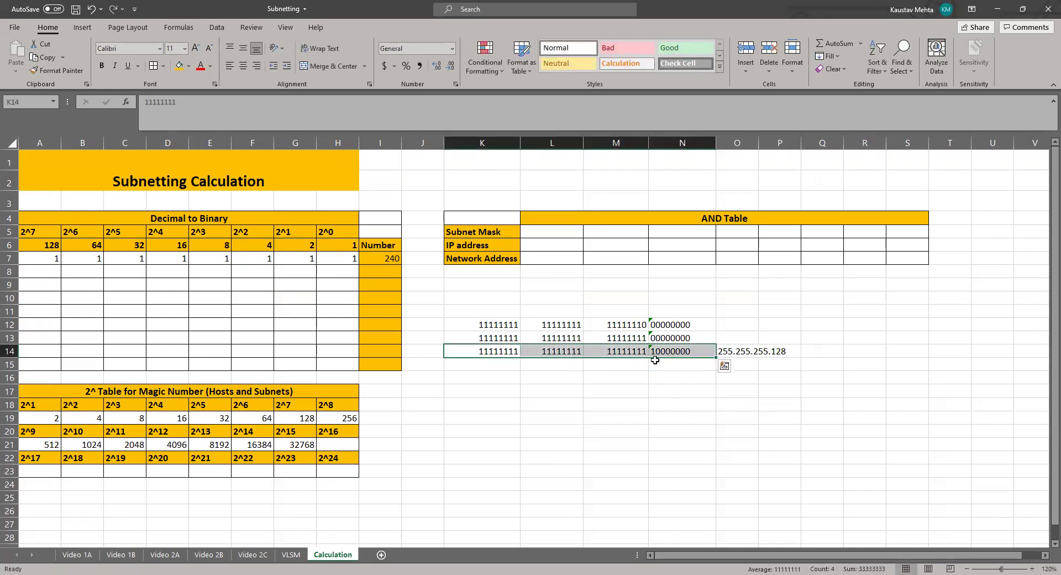
Review the two /25 address ranges in D21:E22 on the VLSM sheet.
{"action": "left_click", "coordinate": [292, 555]}
{"action": "left_click", "coordinate": [372, 468]}
{"action": "left_click_drag", "start_coordinate": [252, 435], "coordinate": [250, 455]}
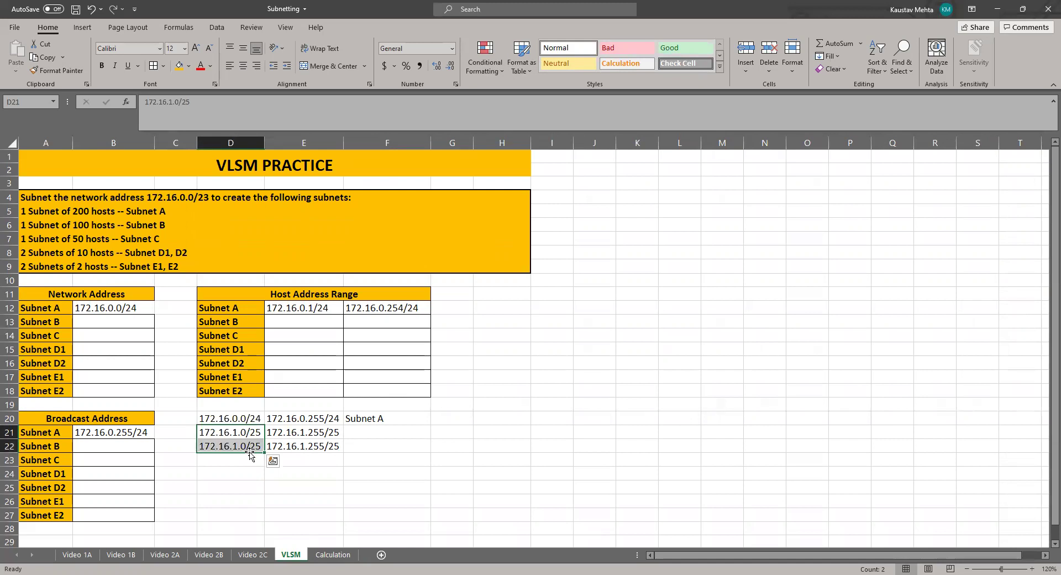
{"action": "left_click", "coordinate": [357, 435]}
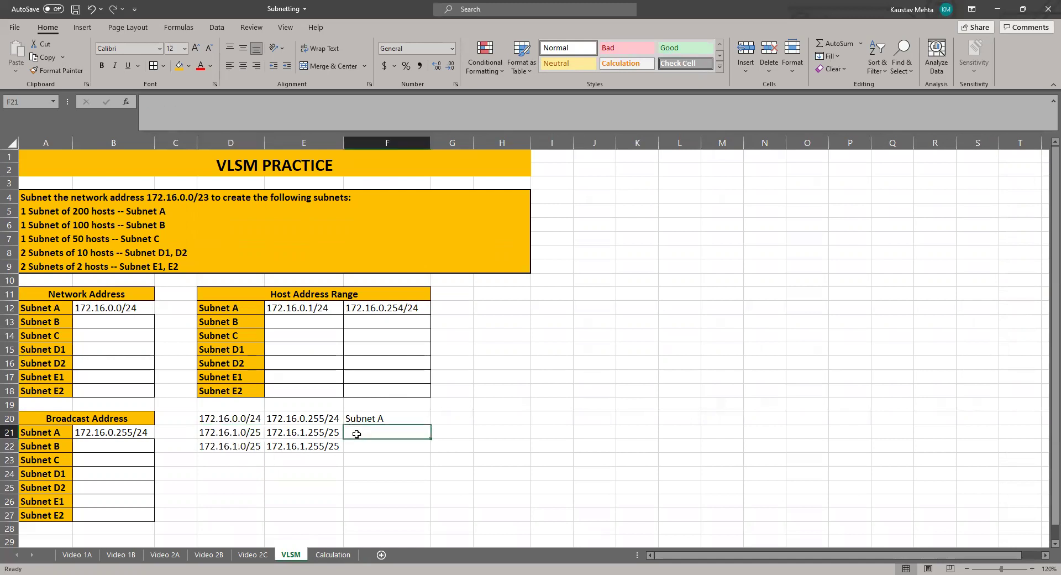
{"action": "left_click", "coordinate": [245, 439]}
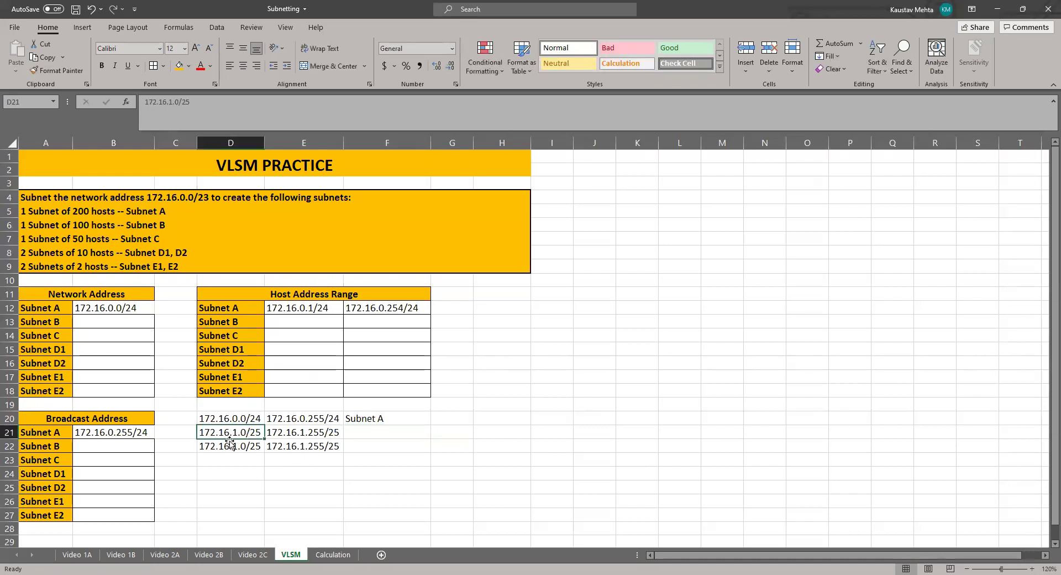
{"action": "left_click", "coordinate": [289, 436]}
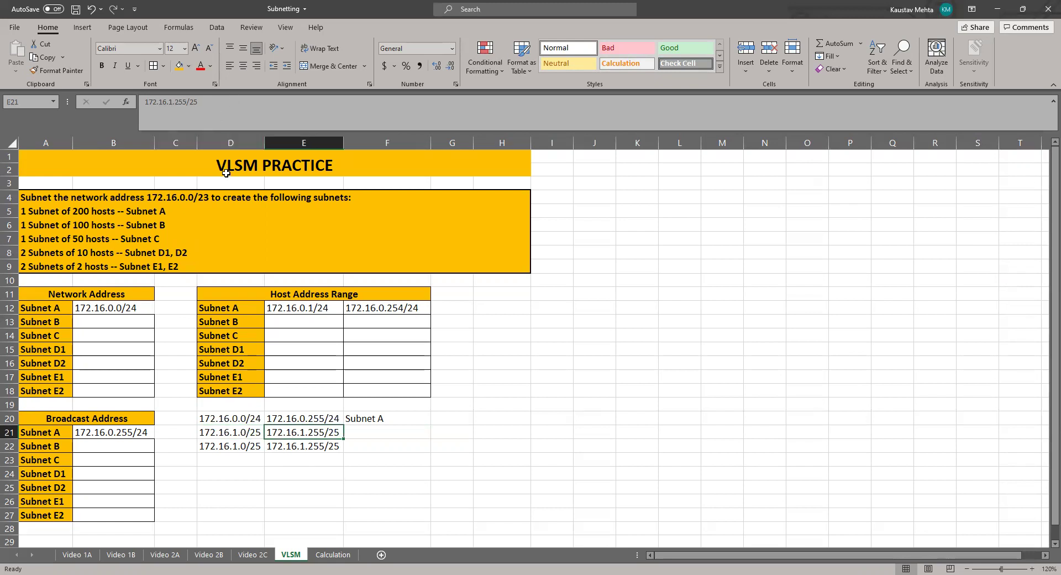
On the Calculation sheet, enter the octet 10000000 bit by bit in A8:H8 and check it against the place values in row 6.
{"action": "left_click", "coordinate": [333, 554]}
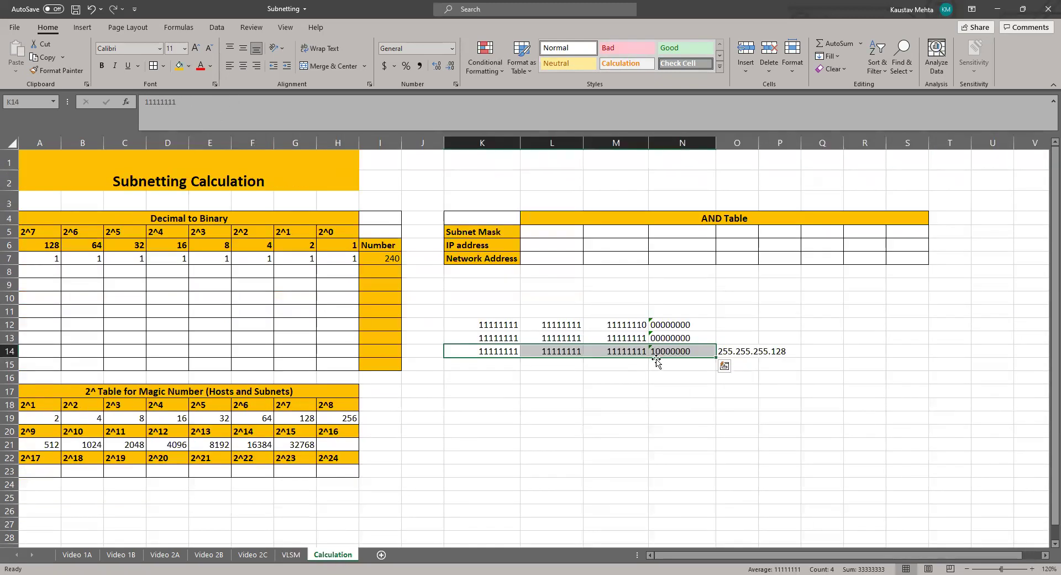
{"action": "left_click", "coordinate": [615, 392]}
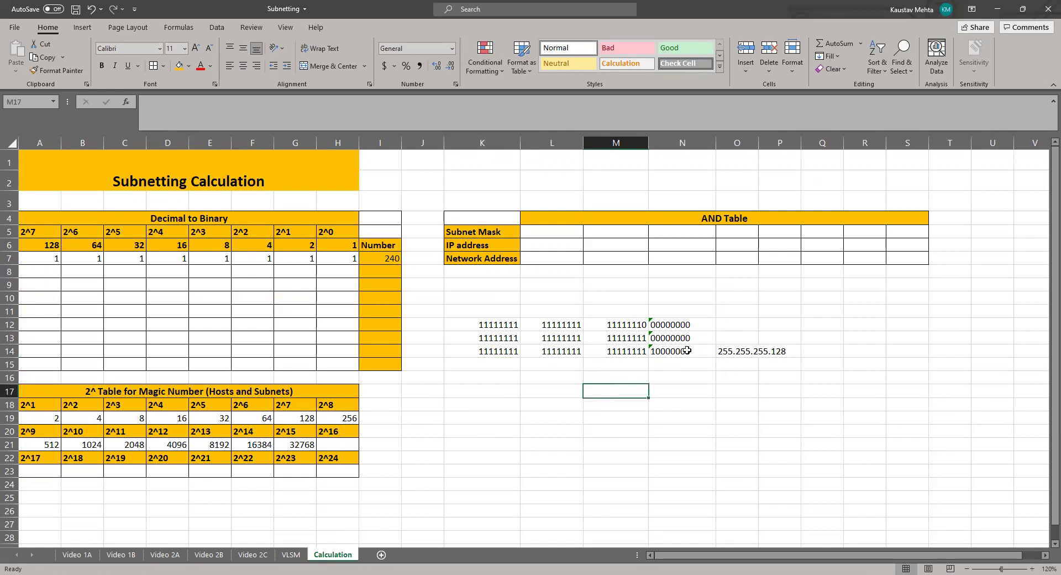
{"action": "left_click", "coordinate": [687, 351]}
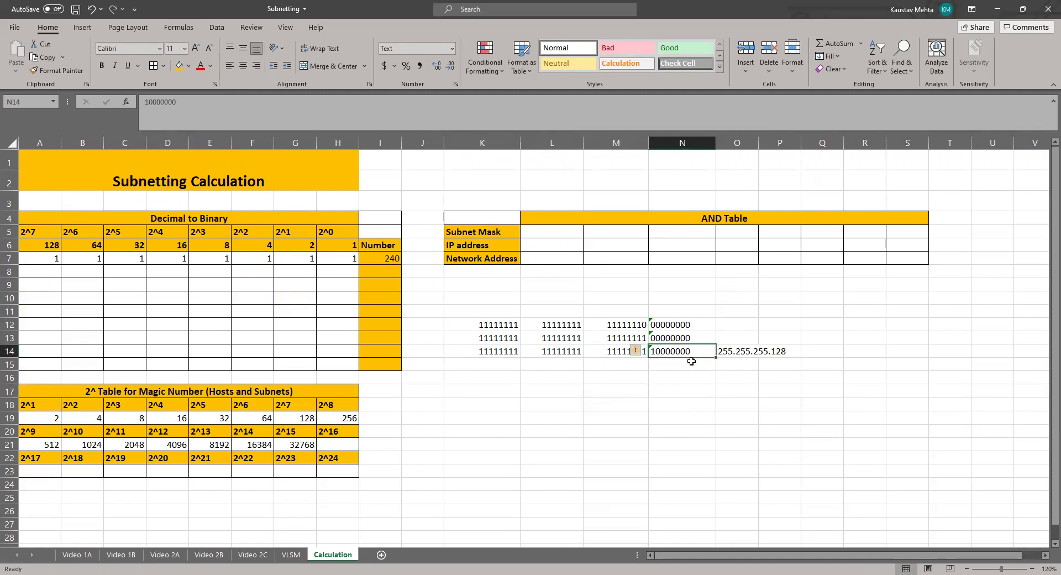
{"action": "key", "text": "ctrl+c"}
{"action": "left_click", "coordinate": [47, 269]}
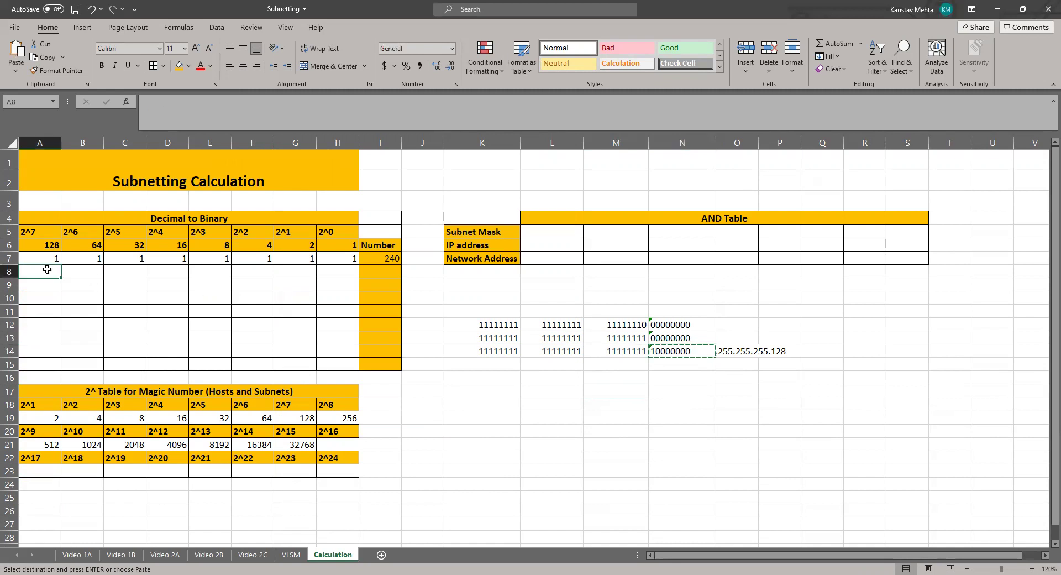
{"action": "type", "text": "1"}
{"action": "key", "text": "Tab"}
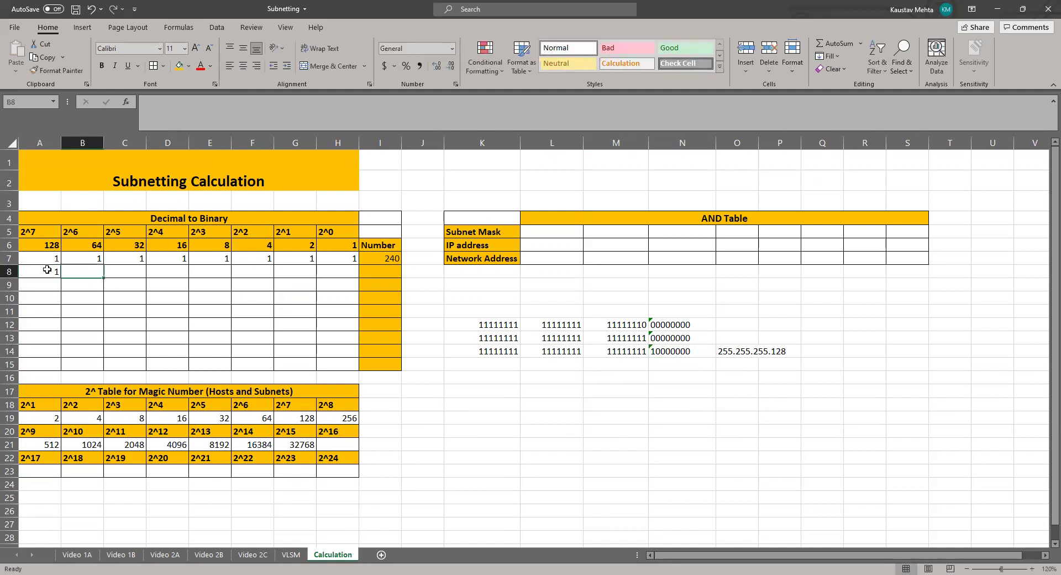
{"action": "type", "text": "0\t0\t0\t0\t0\t0\t0"}
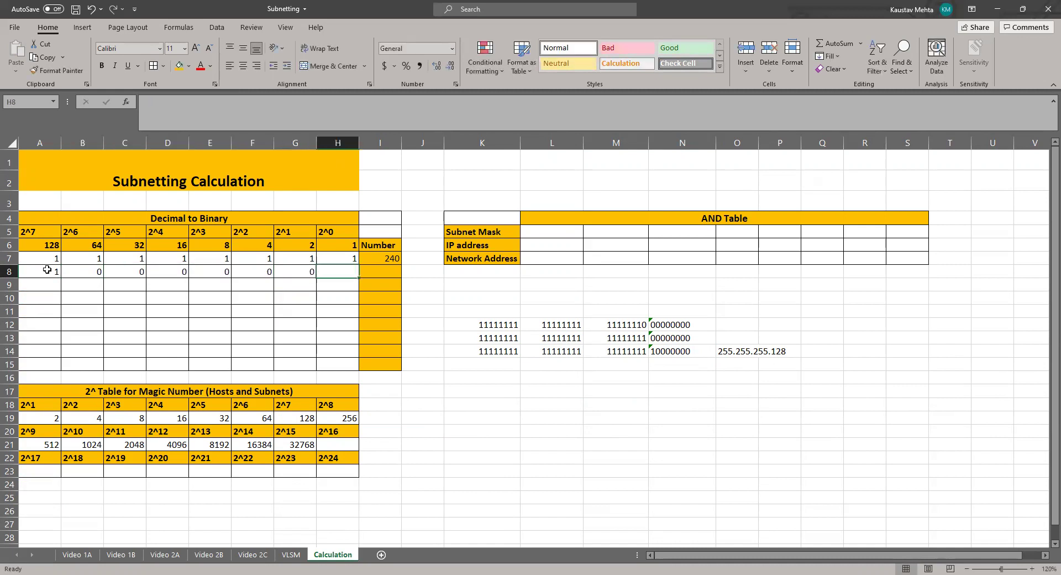
{"action": "key", "text": "Down"}
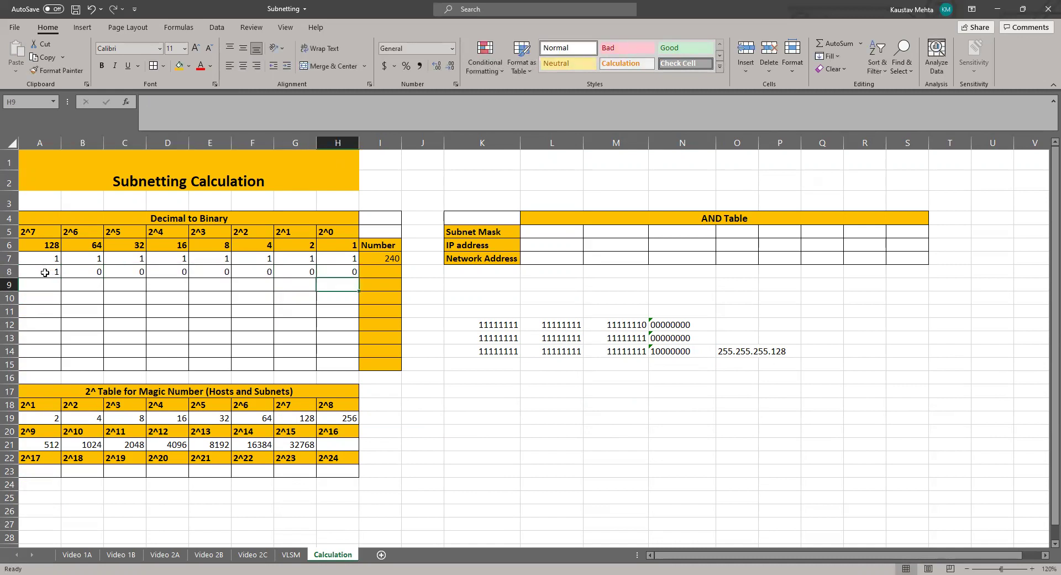
{"action": "left_click", "coordinate": [44, 273]}
{"action": "left_click", "coordinate": [37, 247]}
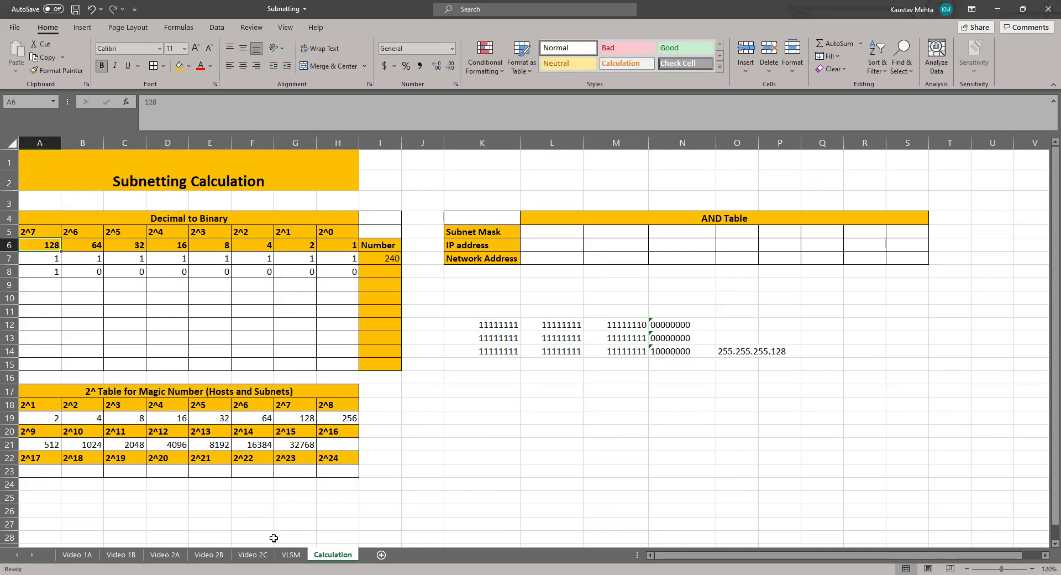
On the VLSM sheet, change the second /25 range's starting address in D22 to 172.16.1.128/25.
{"action": "left_click", "coordinate": [289, 554]}
{"action": "left_click", "coordinate": [221, 438]}
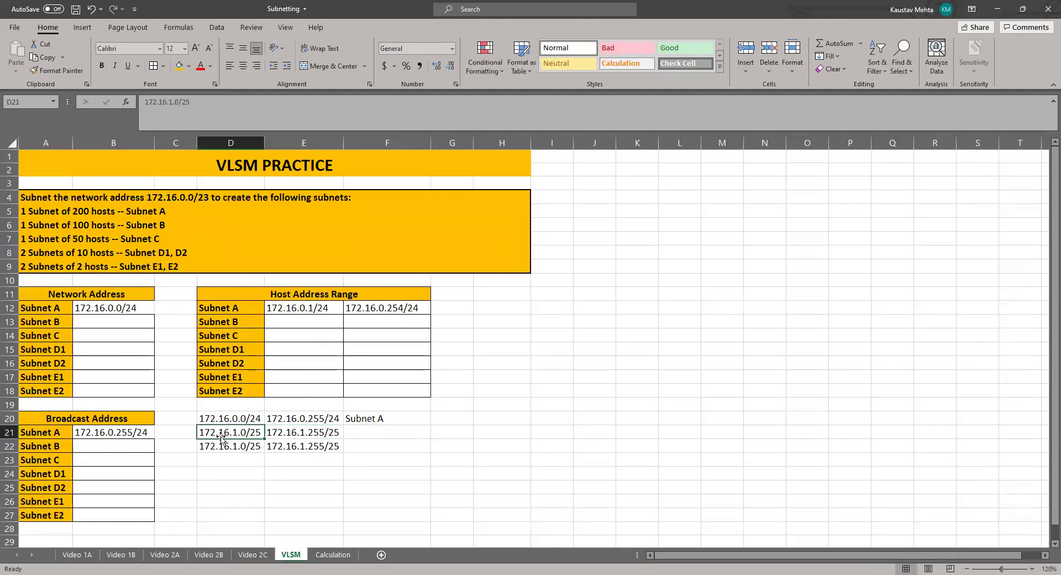
{"action": "left_click", "coordinate": [250, 448]}
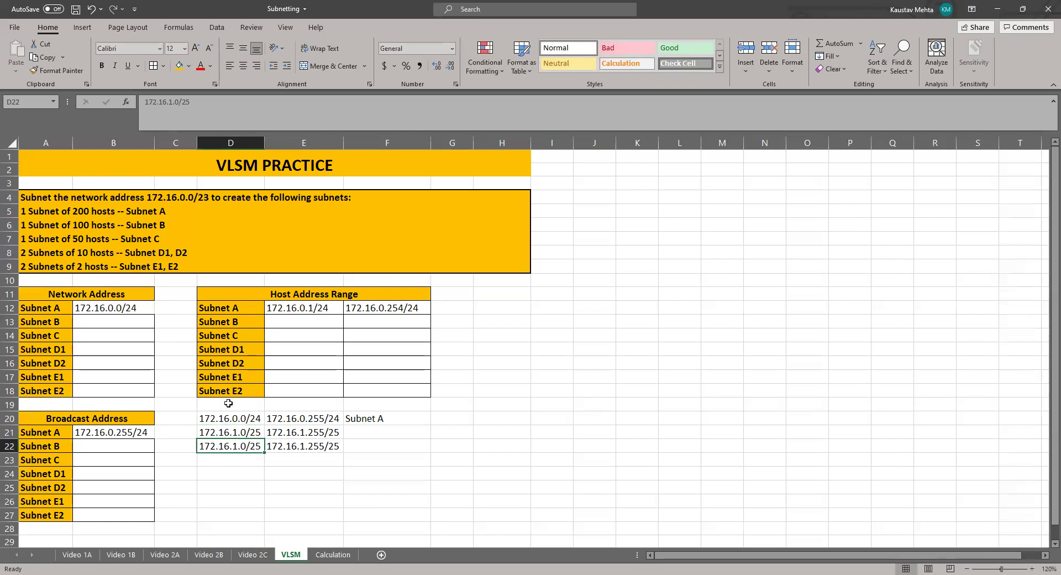
{"action": "left_click", "coordinate": [179, 105]}
{"action": "key", "text": "BackSpace"}
{"action": "type", "text": "1"}
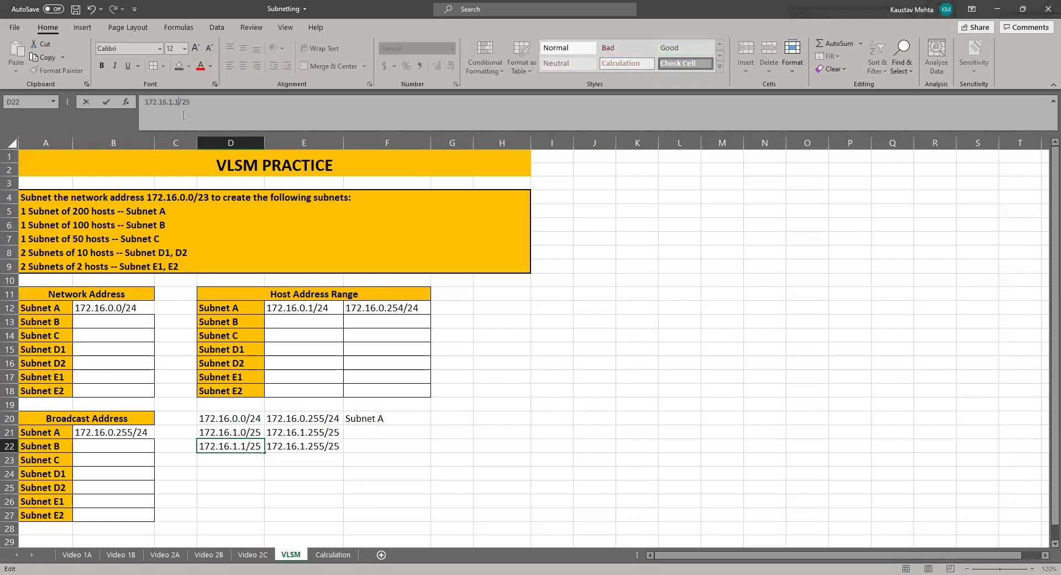
{"action": "type", "text": "28"}
Change the first /25 range's ending address in E21 to 172.16.1.127/25.
{"action": "left_click", "coordinate": [310, 430]}
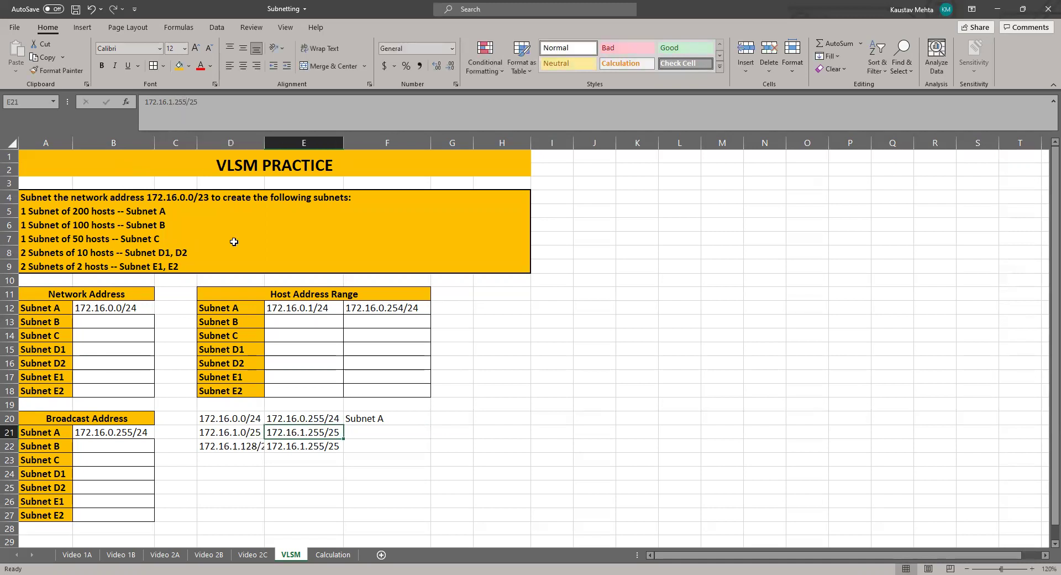
{"action": "left_click", "coordinate": [186, 97]}
{"action": "key", "text": "BackSpace"}
{"action": "key", "text": "BackSpace"}
{"action": "key", "text": "BackSpace"}
{"action": "type", "text": "127"}
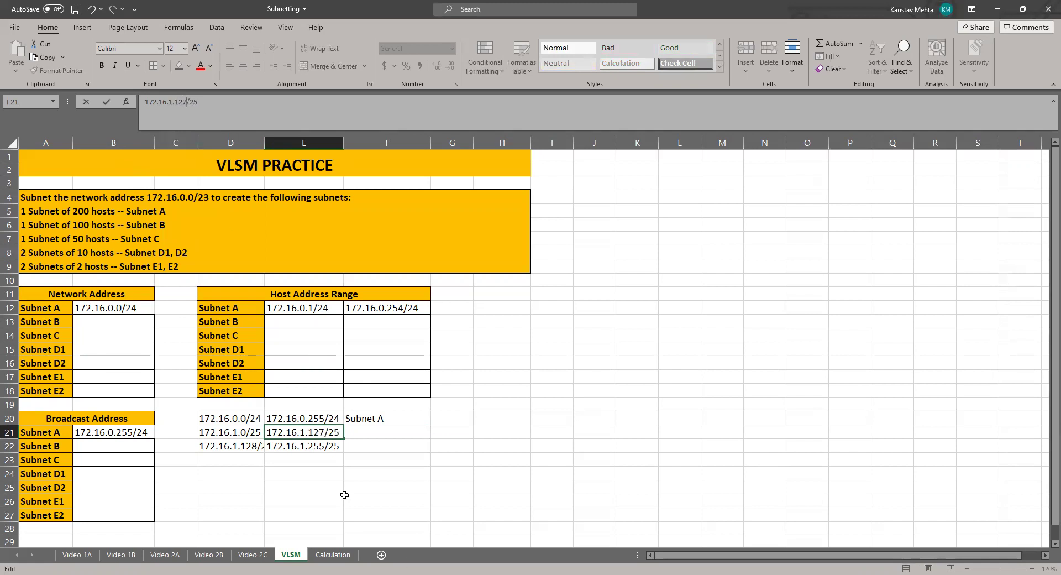
{"action": "key", "text": "Return"}
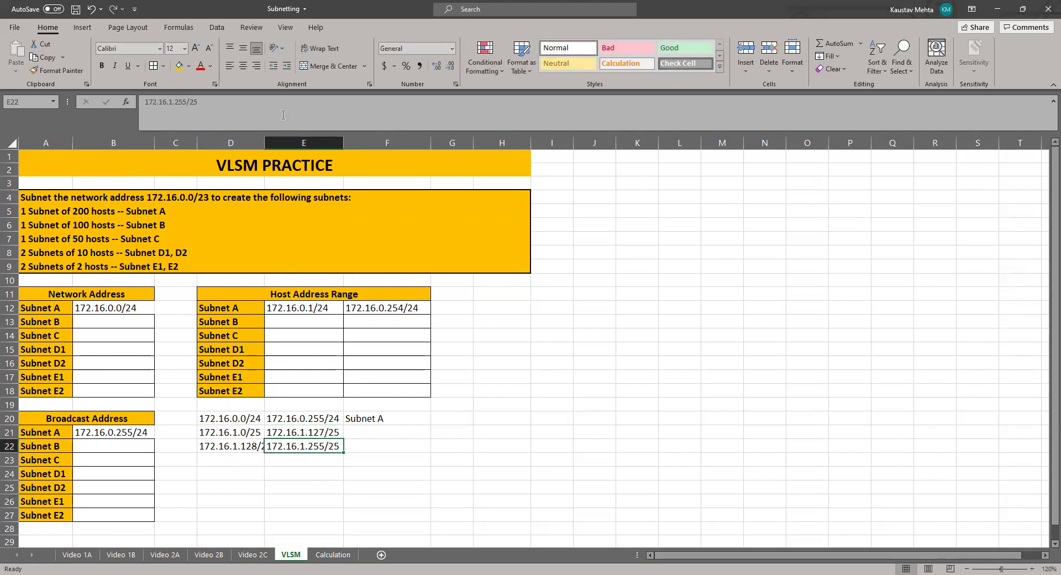
Widen column D to fit its addresses and check the range in D21:E21 against the Calculation sheet.
{"action": "double_click", "coordinate": [263, 143]}
{"action": "left_click", "coordinate": [500, 419]}
{"action": "left_click", "coordinate": [380, 433]}
{"action": "left_click_drag", "start_coordinate": [235, 432], "coordinate": [344, 438]}
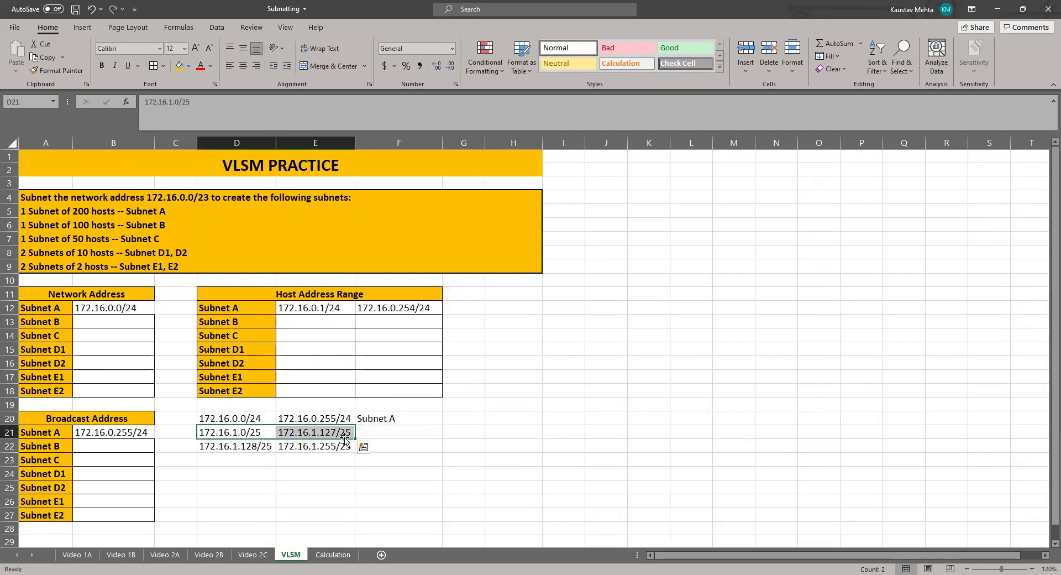
{"action": "left_click", "coordinate": [339, 554]}
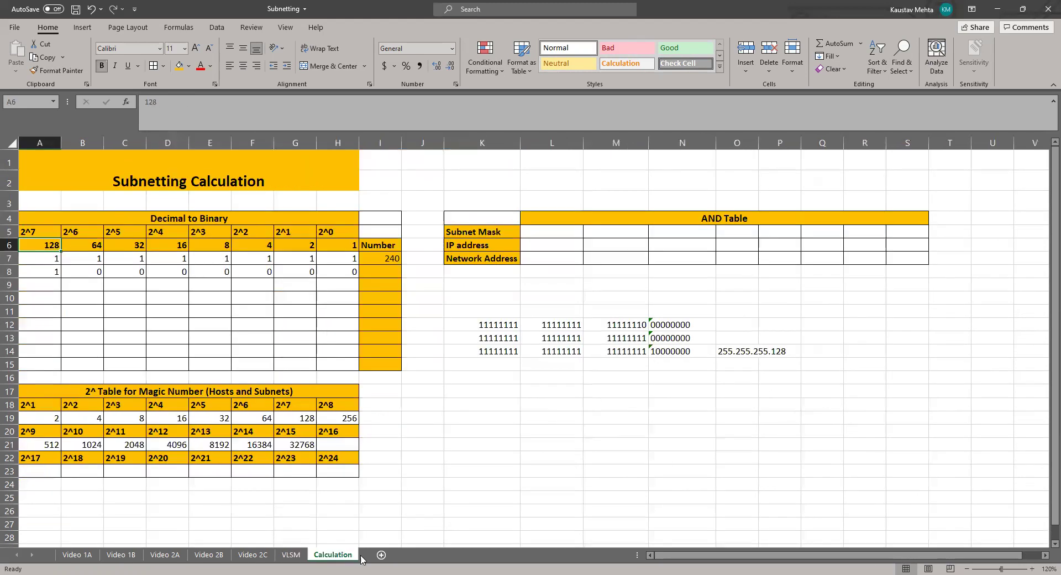
{"action": "left_click", "coordinate": [287, 555]}
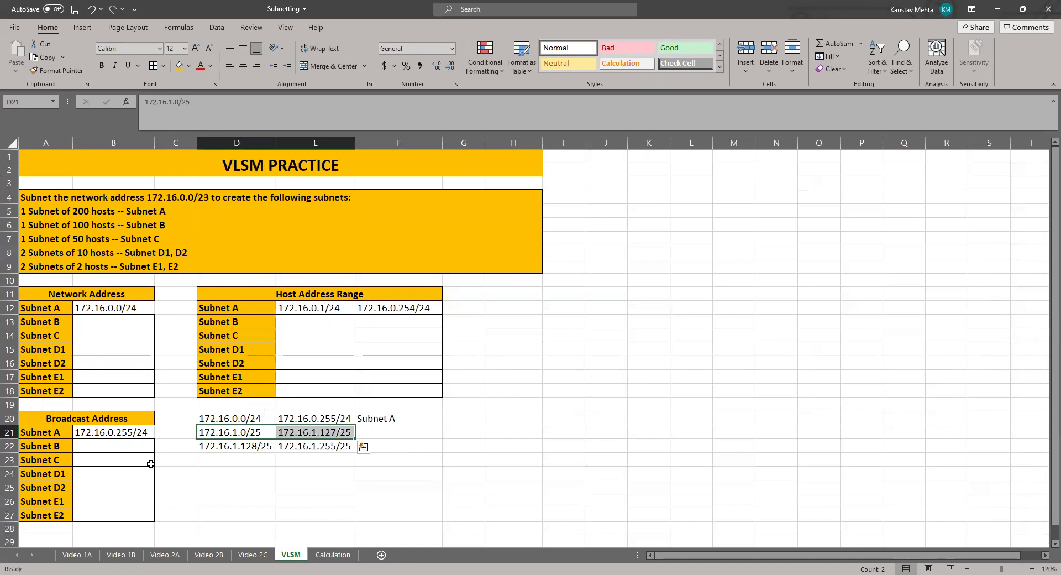
Check the 100-host requirement in row 6 and label the first /25 range "Subnet B" in F21.
{"action": "left_click", "coordinate": [87, 229]}
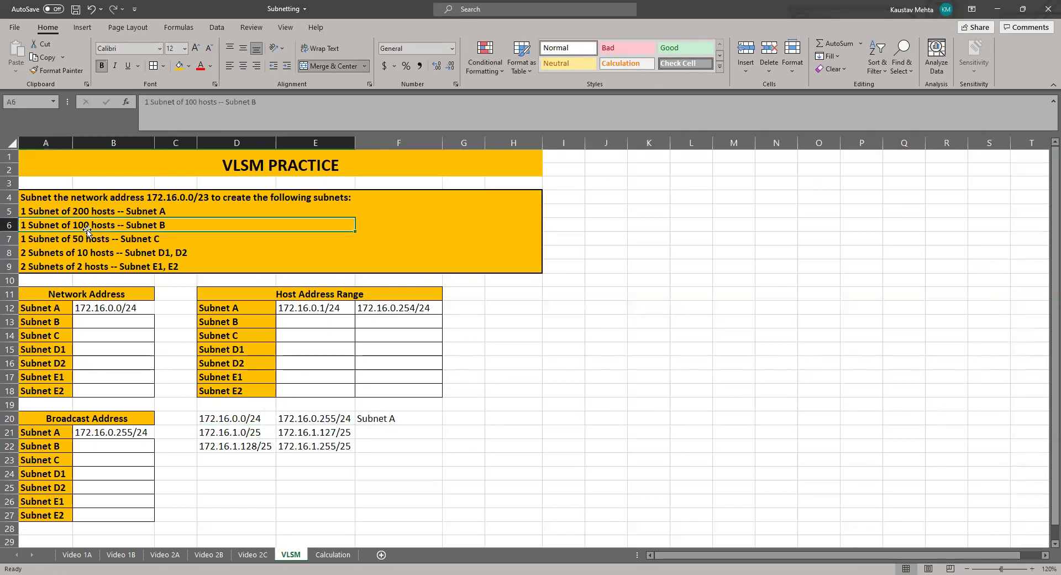
{"action": "left_click", "coordinate": [372, 434]}
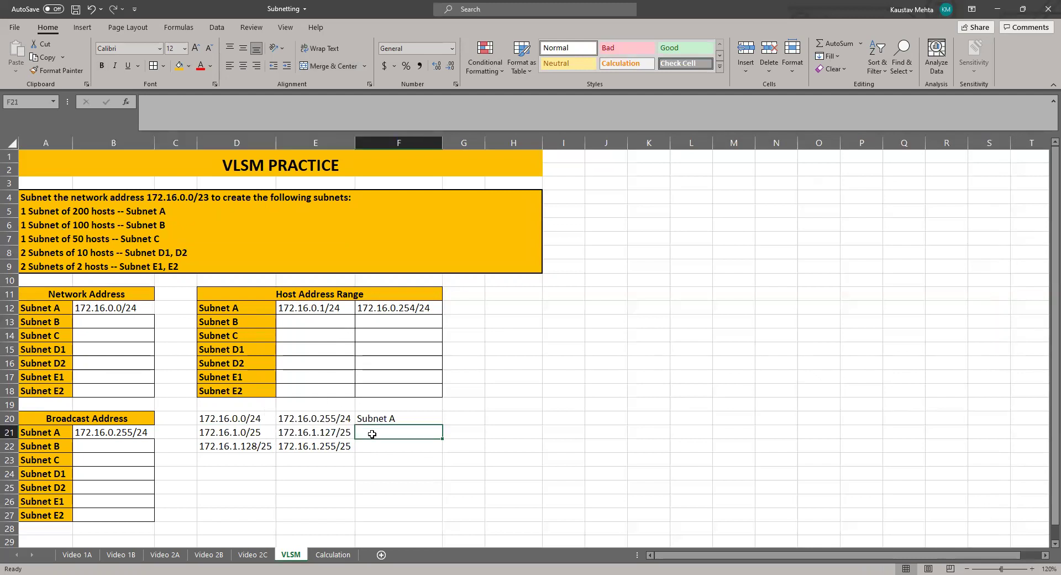
{"action": "type", "text": "Subner "}
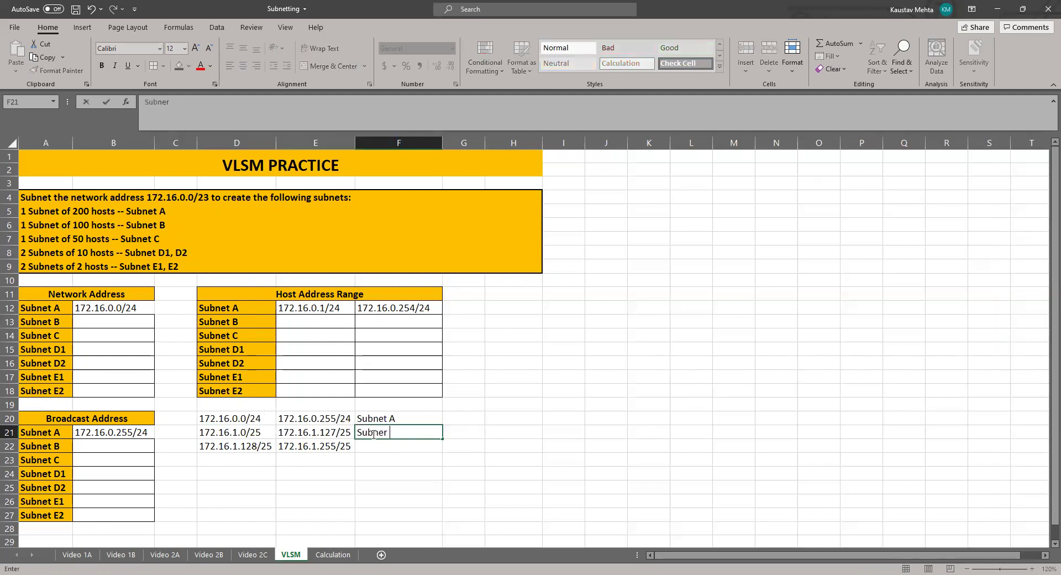
{"action": "type", "text": "net V"}
{"action": "key", "text": "Return"}
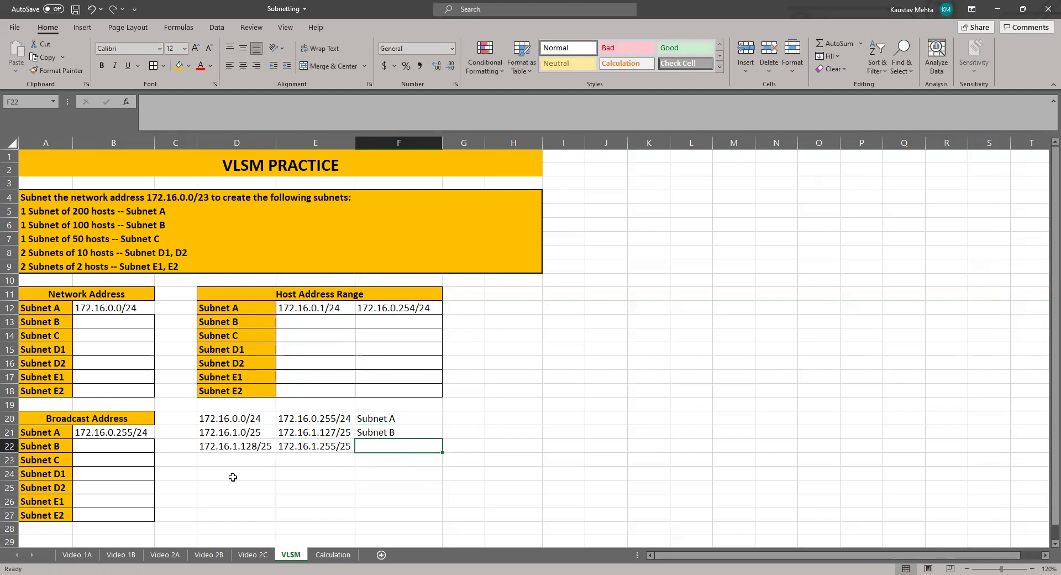
Copy the Subnet B range's start from D21 to its network address in B13 and its end from E21 to its broadcast address in B22.
{"action": "left_click_drag", "start_coordinate": [234, 445], "coordinate": [330, 448]}
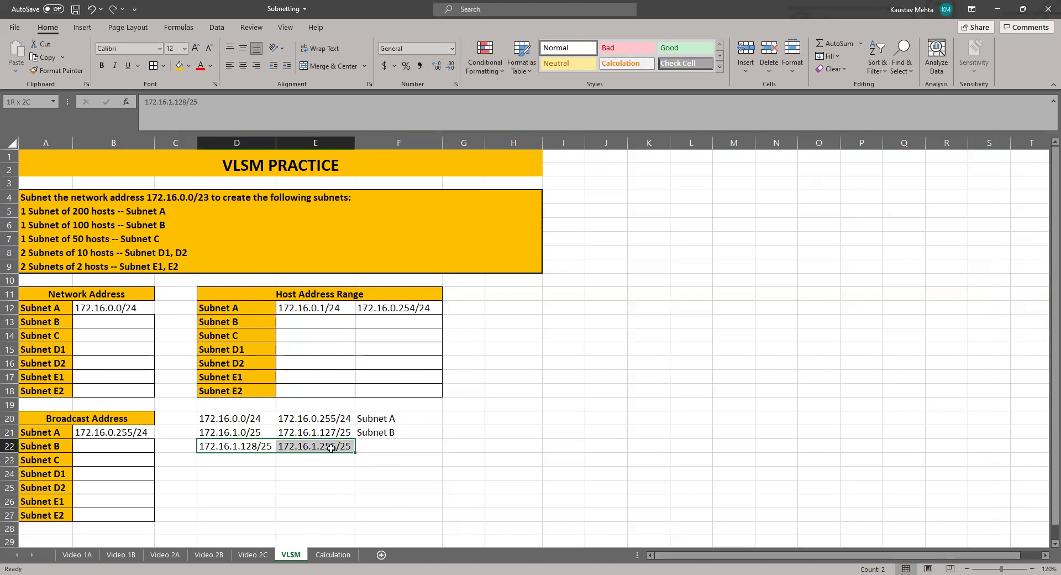
{"action": "left_click", "coordinate": [221, 431]}
{"action": "key", "text": "ctrl+c"}
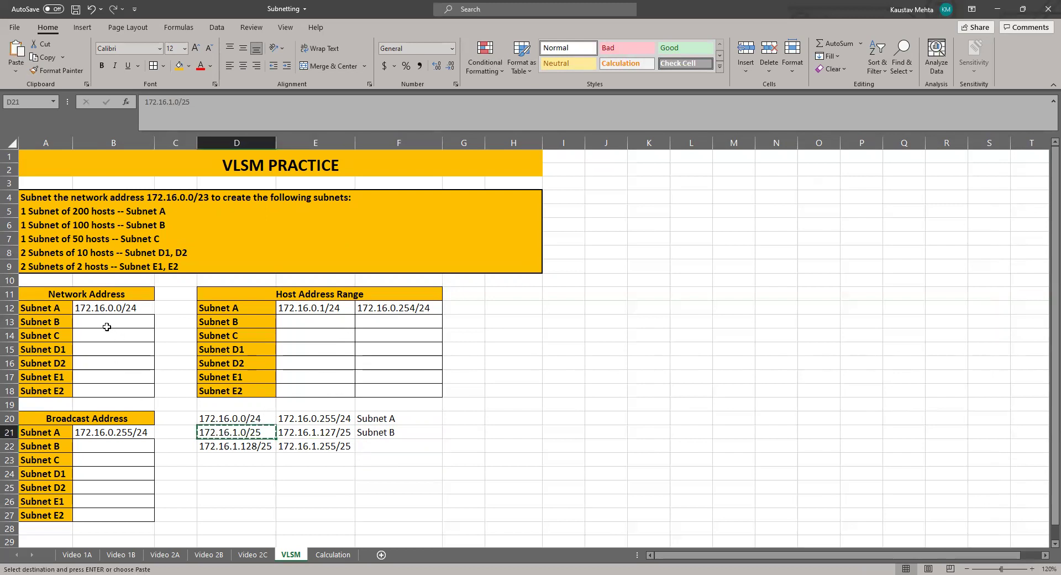
{"action": "left_click", "coordinate": [106, 326]}
{"action": "key", "text": "ctrl+v"}
{"action": "left_click", "coordinate": [338, 434]}
{"action": "key", "text": "ctrl+c"}
{"action": "left_click", "coordinate": [131, 445]}
{"action": "key", "text": "ctrl+v"}
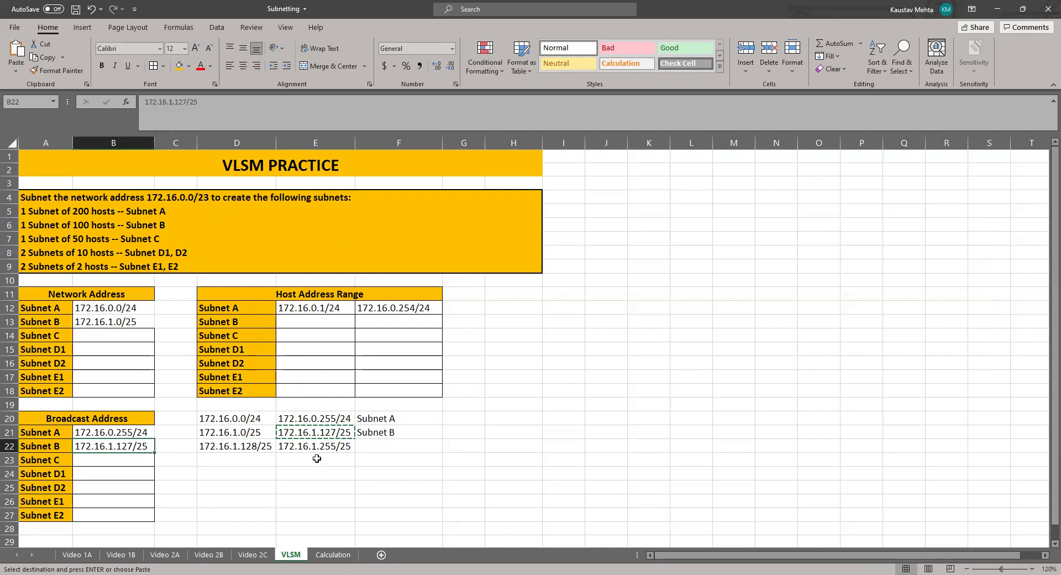
Enter Subnet B's host address range as 172.16.1.1/25 in E13 and 172.16.0.126/25 in F13.
{"action": "left_click", "coordinate": [311, 327]}
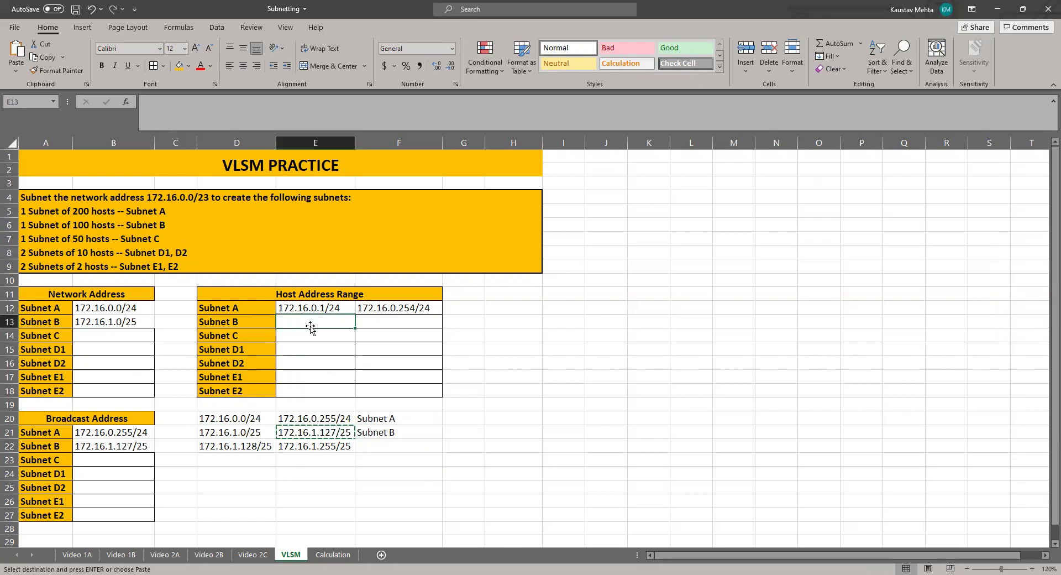
{"action": "type", "text": "172.16.1.1/25"}
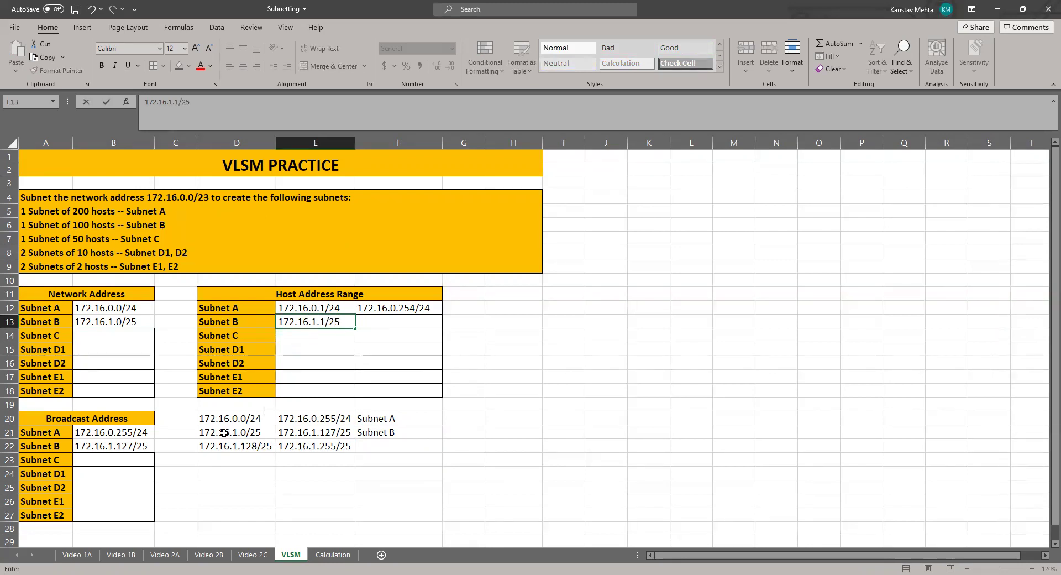
{"action": "left_click", "coordinate": [398, 327]}
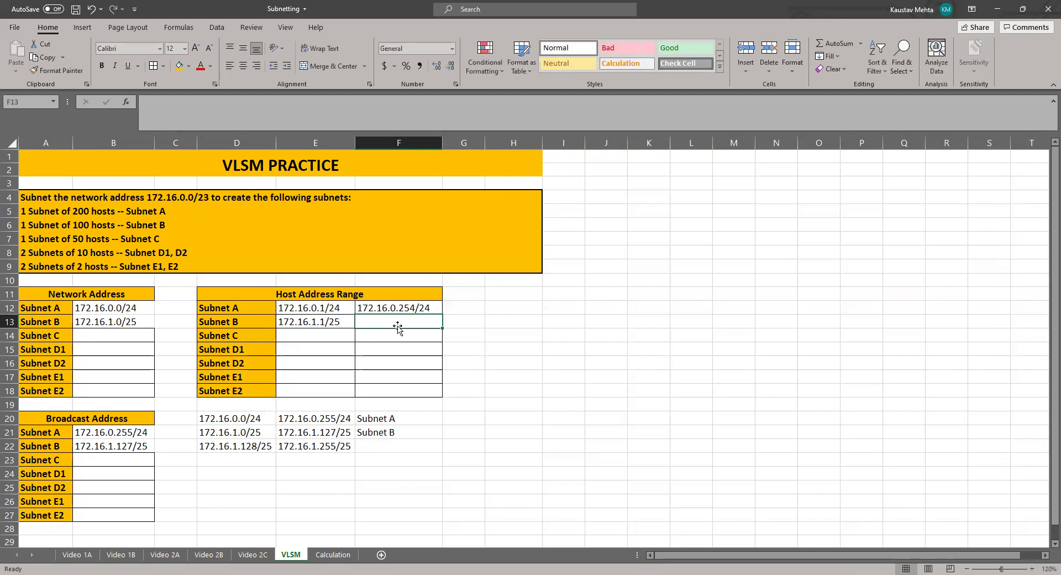
{"action": "type", "text": "172.16.0."}
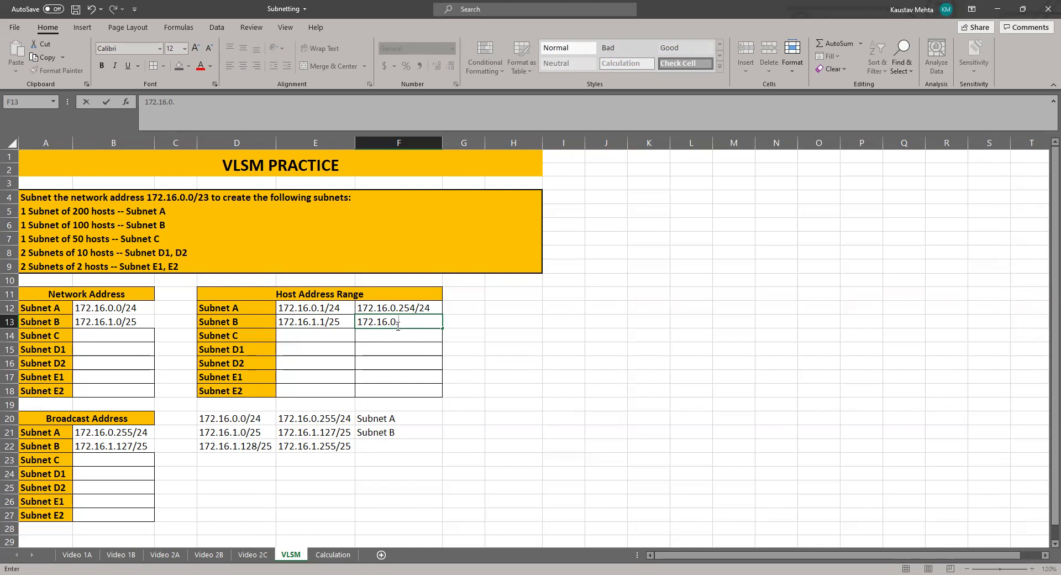
{"action": "type", "text": "26/25"}
{"action": "left_click", "coordinate": [463, 432]}
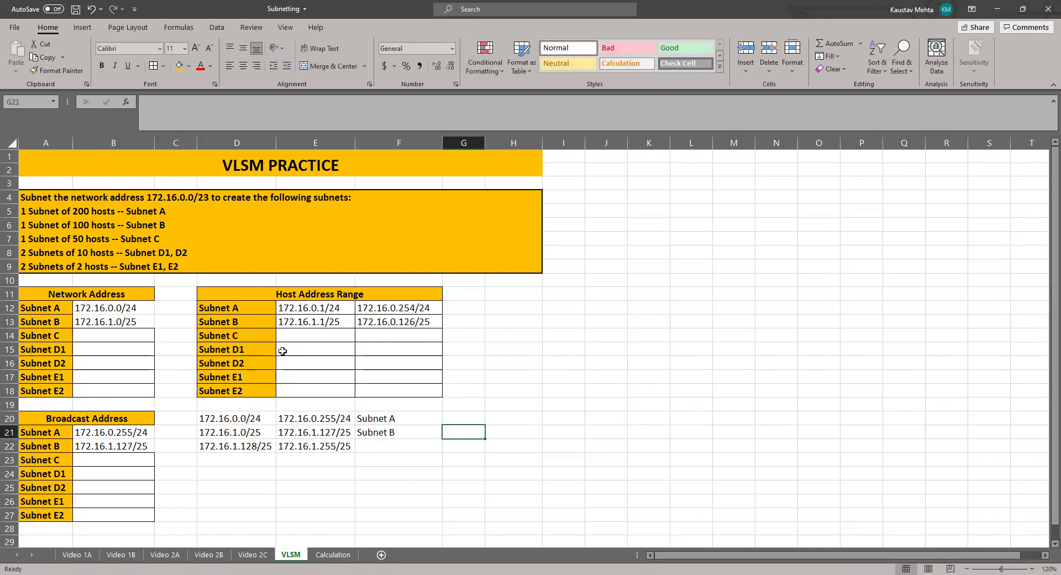
{"action": "left_click_drag", "start_coordinate": [237, 445], "coordinate": [311, 442]}
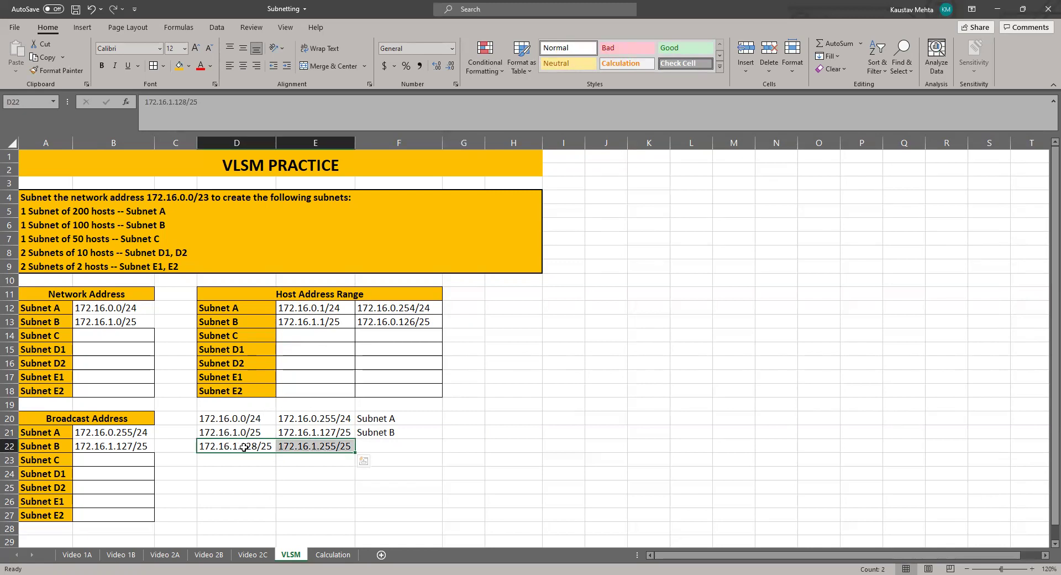
{"action": "left_click", "coordinate": [312, 487]}
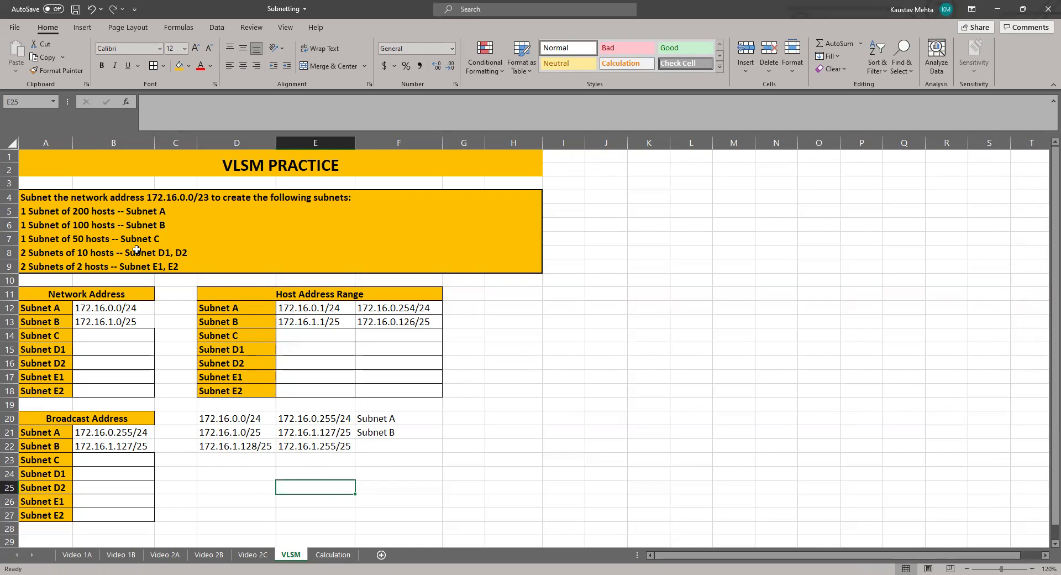
Review the Subnet C, D and E requirements in rows 7 to 9 and set D22 to 172.16.1.128/26.
{"action": "left_click_drag", "start_coordinate": [139, 241], "coordinate": [141, 263]}
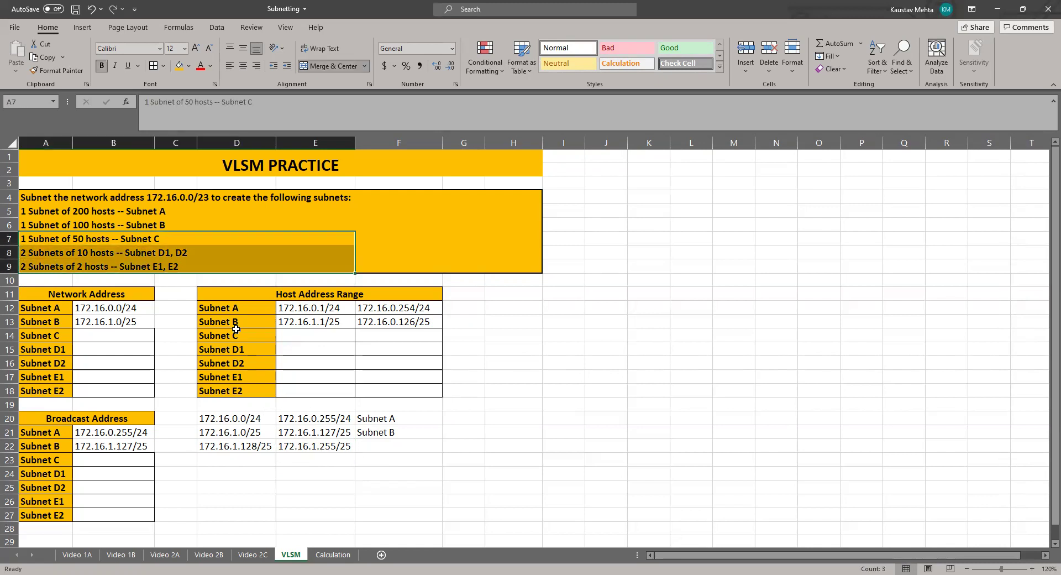
{"action": "left_click", "coordinate": [239, 448]}
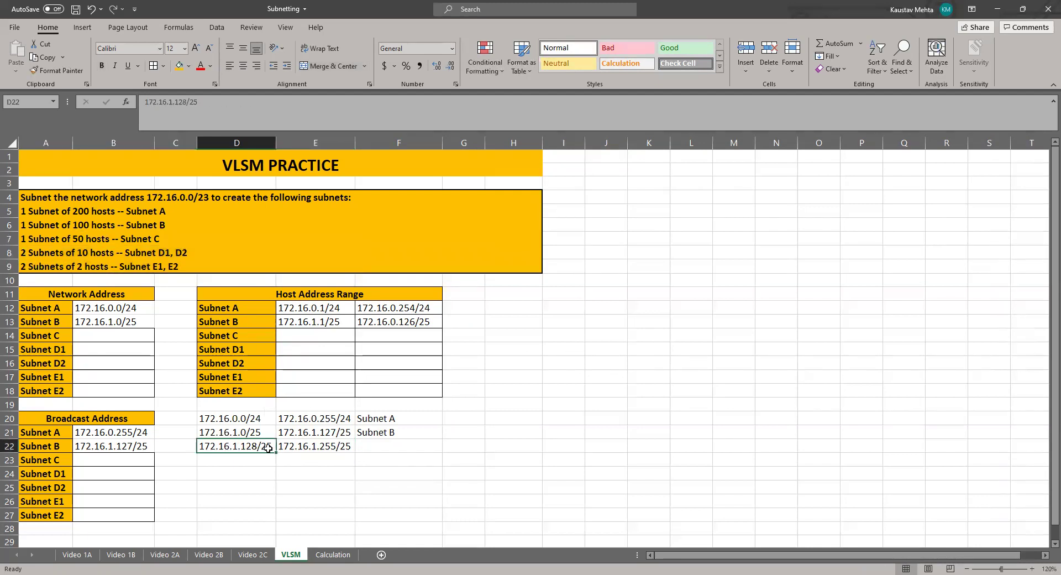
{"action": "left_click", "coordinate": [222, 104]}
{"action": "type", "text": "6"}
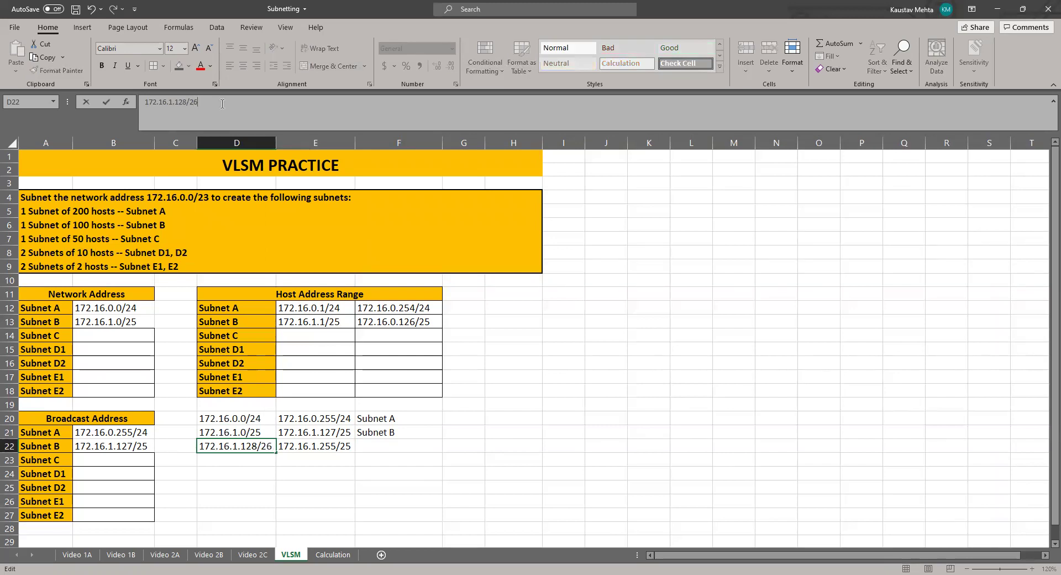
Add the /26 mask to row 15 of the Calculation sheet, copying 11111111 into K15:M15 and entering 11000000 in N15.
{"action": "left_click", "coordinate": [331, 556]}
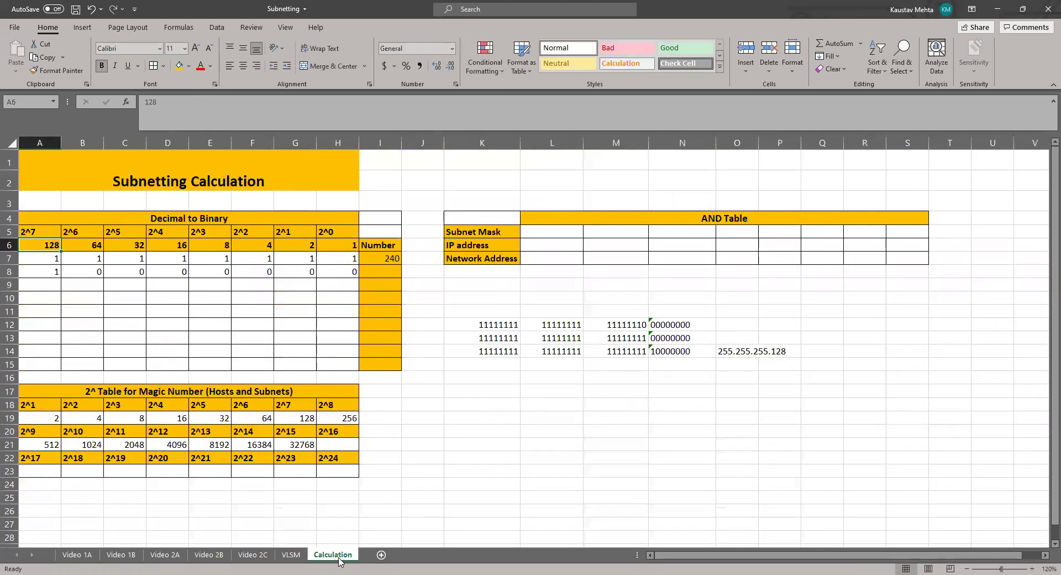
{"action": "left_click", "coordinate": [496, 364]}
{"action": "left_click", "coordinate": [488, 352]}
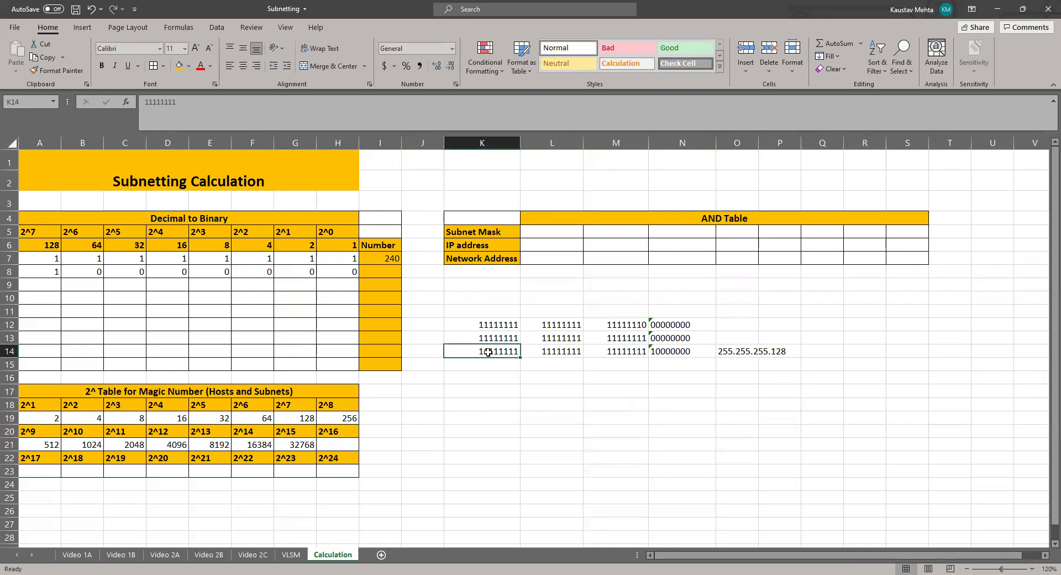
{"action": "key", "text": "ctrl+c"}
{"action": "left_click", "coordinate": [487, 365]}
{"action": "key", "text": "ctrl+v"}
{"action": "left_click", "coordinate": [553, 364]}
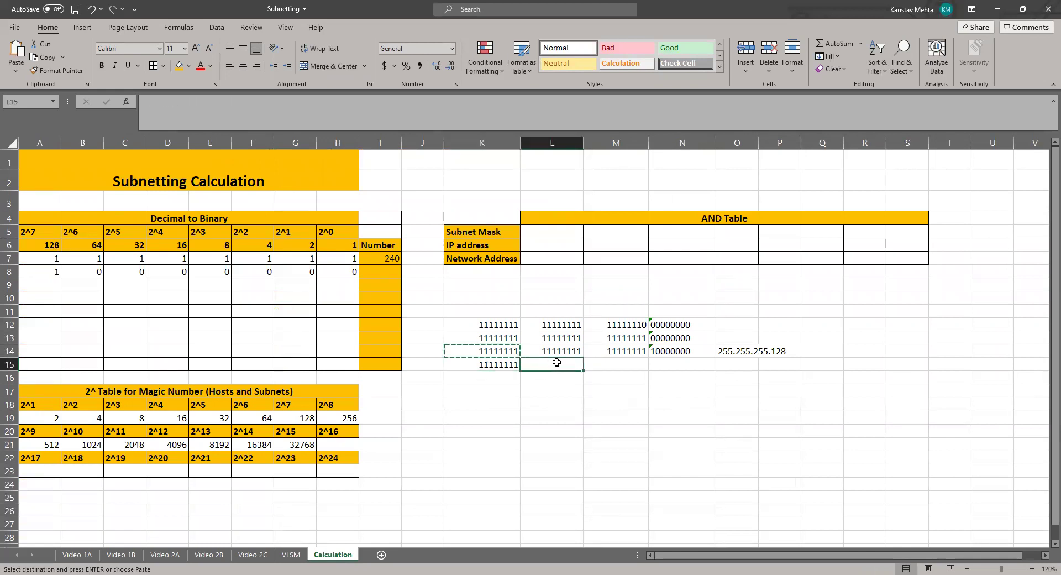
{"action": "key", "text": "ctrl+v"}
{"action": "left_click", "coordinate": [614, 362]}
{"action": "key", "text": "ctrl+v"}
{"action": "left_click", "coordinate": [686, 362]}
{"action": "type", "text": "11"}
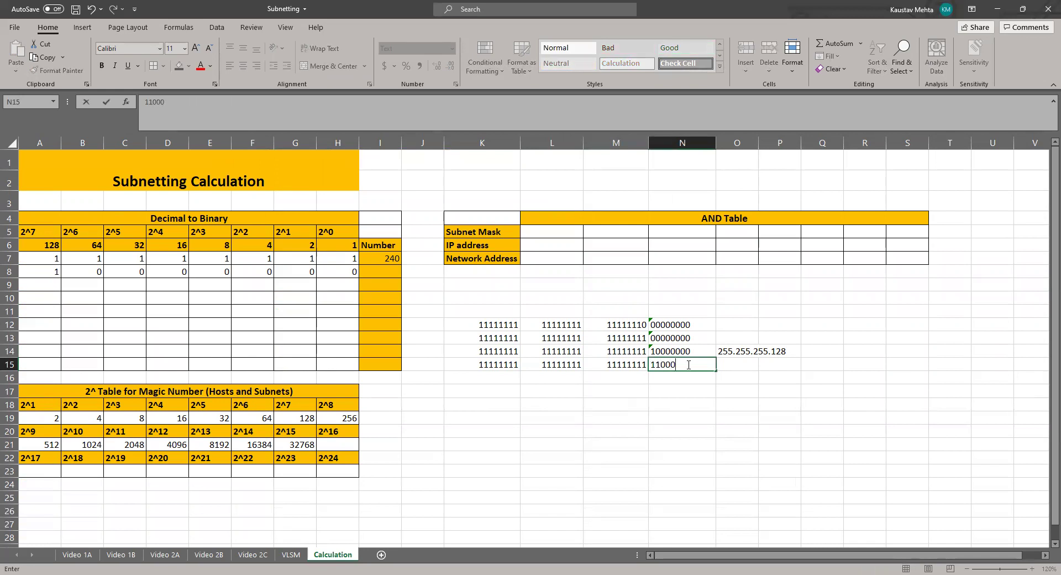
{"action": "left_click", "coordinate": [658, 425]}
Set the 2^6 bit in B8 of the Decimal to Binary table to 1 and clear the bits in A7:H7.
{"action": "left_click", "coordinate": [73, 272]}
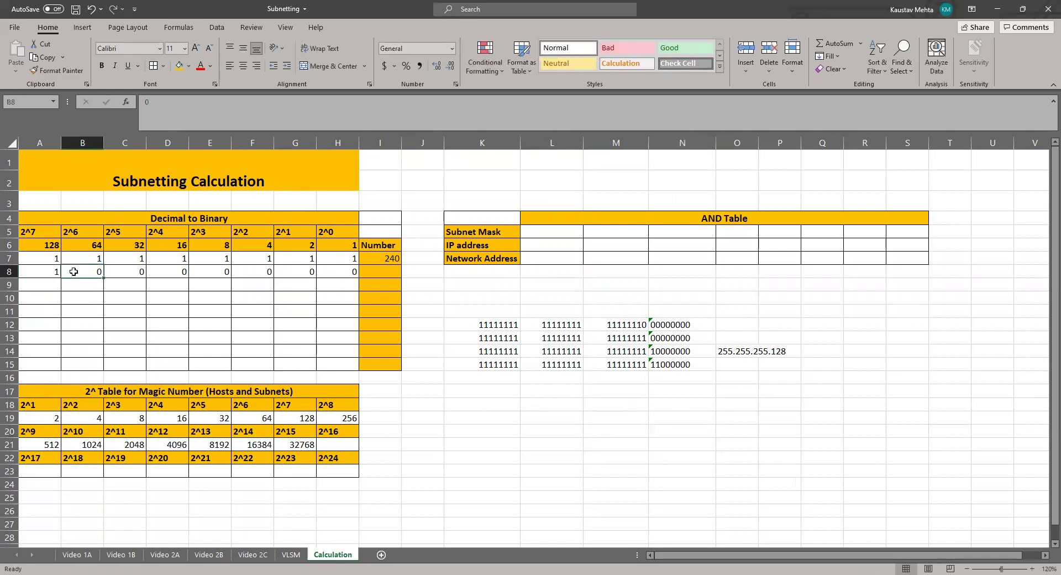
{"action": "type", "text": "1"}
{"action": "key", "text": "Return"}
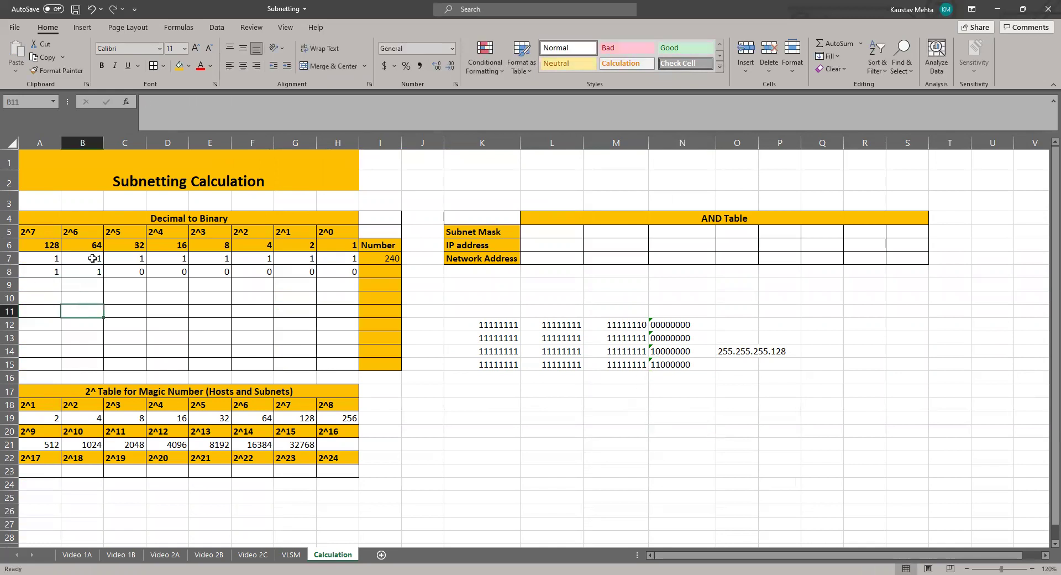
{"action": "left_click", "coordinate": [58, 257]}
{"action": "left_click_drag", "start_coordinate": [98, 258], "coordinate": [337, 257]}
{"action": "key", "text": "Delete"}
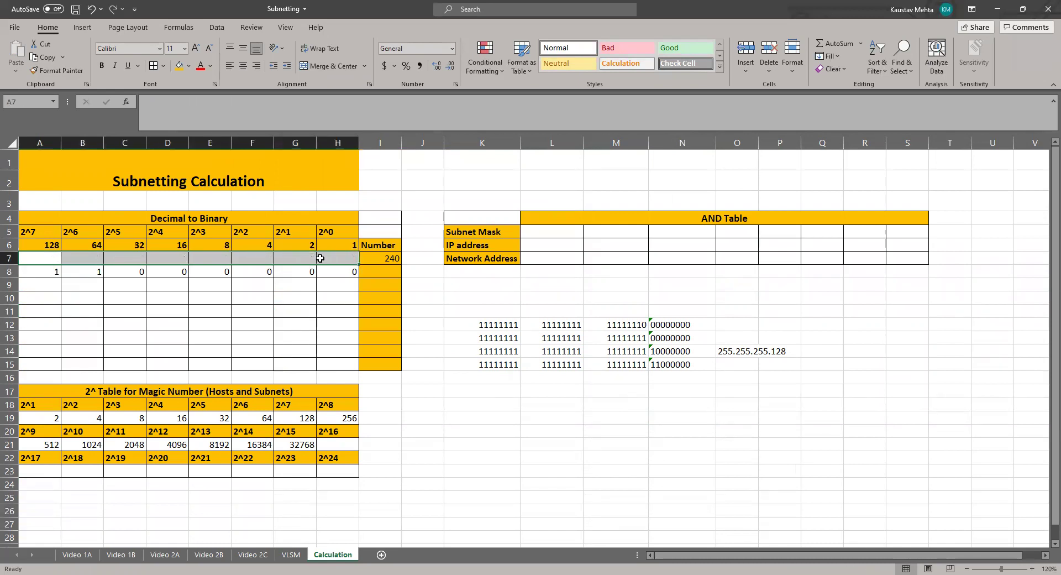
{"action": "left_click_drag", "start_coordinate": [52, 269], "coordinate": [331, 267]}
{"action": "mouse_move", "coordinate": [90, 247]}
{"action": "left_mouse_down"}
{"action": "mouse_move", "coordinate": [88, 277]}
{"action": "mouse_move", "coordinate": [95, 246]}
{"action": "mouse_move", "coordinate": [99, 264]}
{"action": "left_mouse_up"}
Enter the second /26 range's network address, 172.16.1.192/26, in D23 of the VLSM sheet.
{"action": "left_click", "coordinate": [289, 554]}
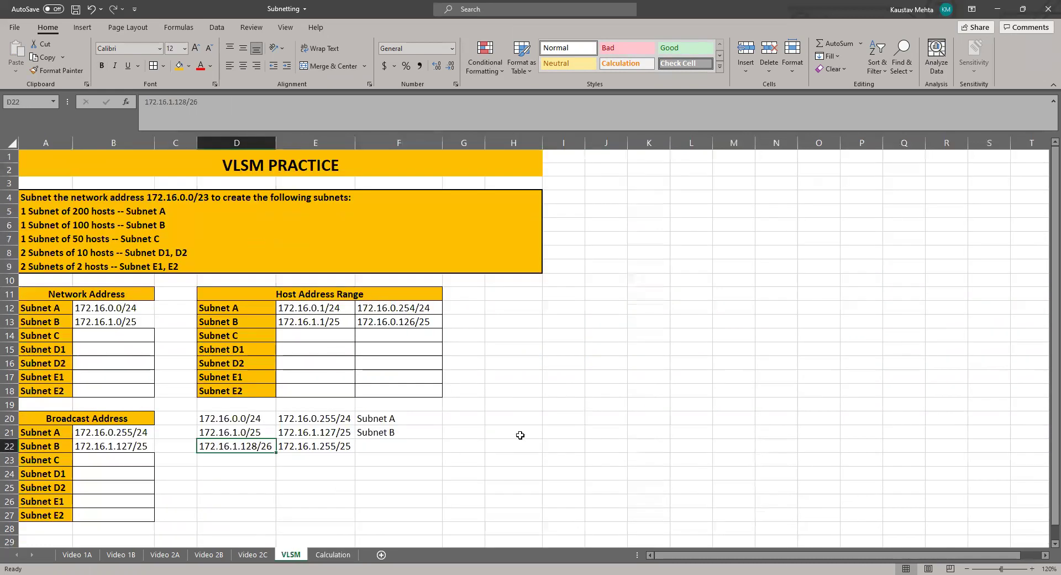
{"action": "left_click", "coordinate": [334, 451]}
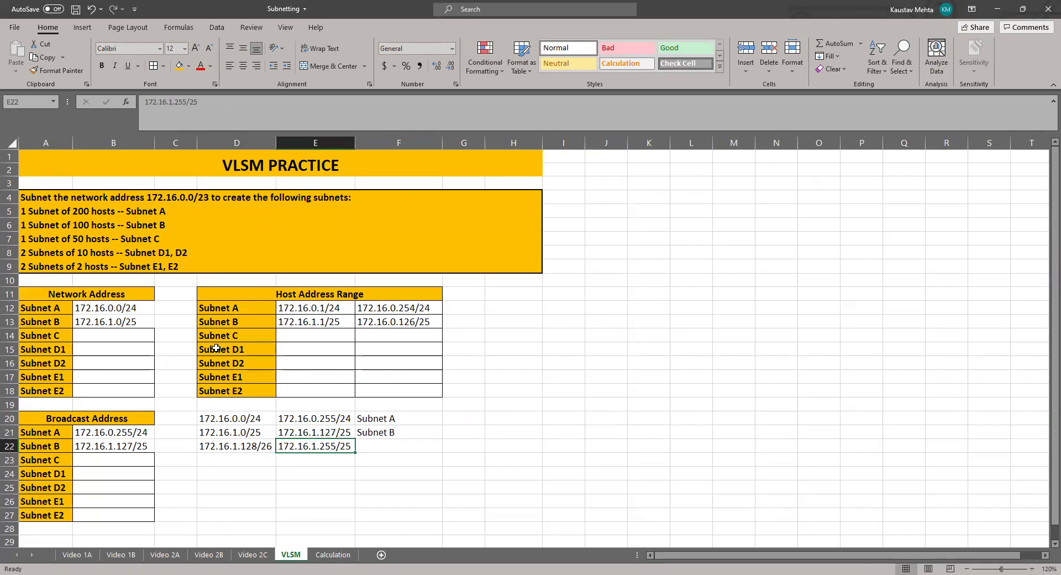
{"action": "left_click", "coordinate": [238, 461]}
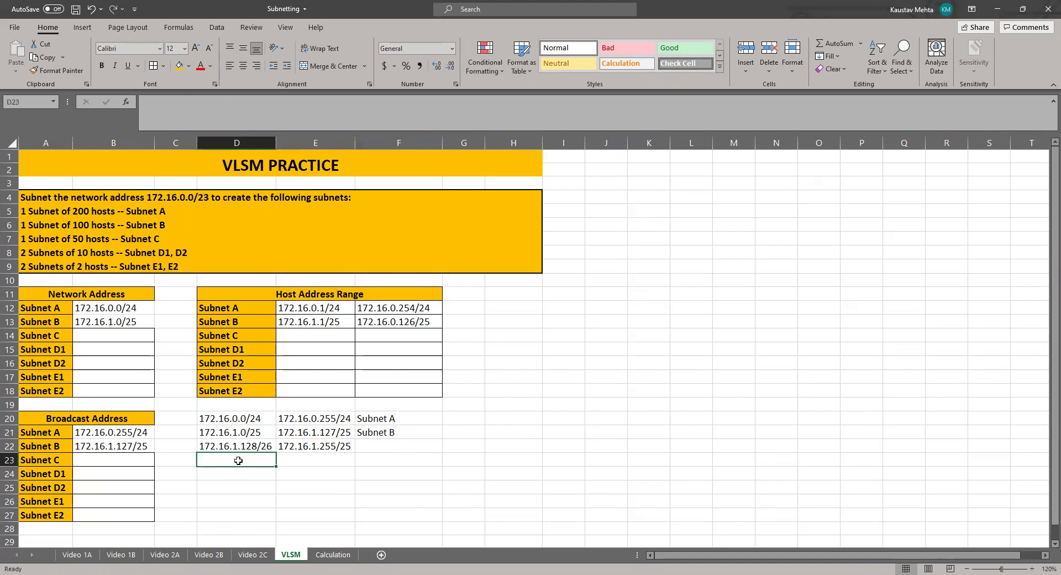
{"action": "type", "text": "172.16.1.192/2"}
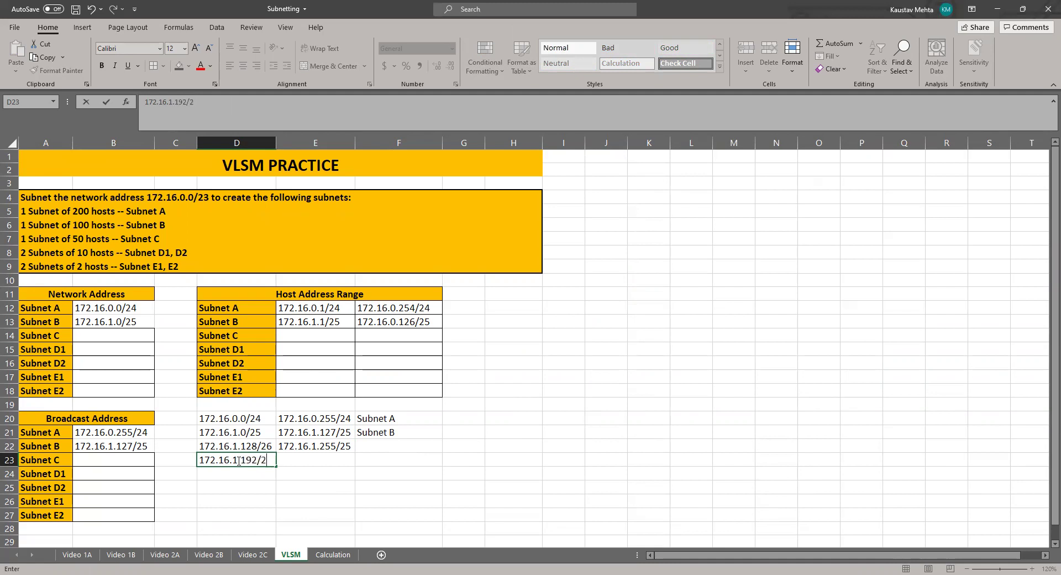
{"action": "left_click", "coordinate": [300, 470]}
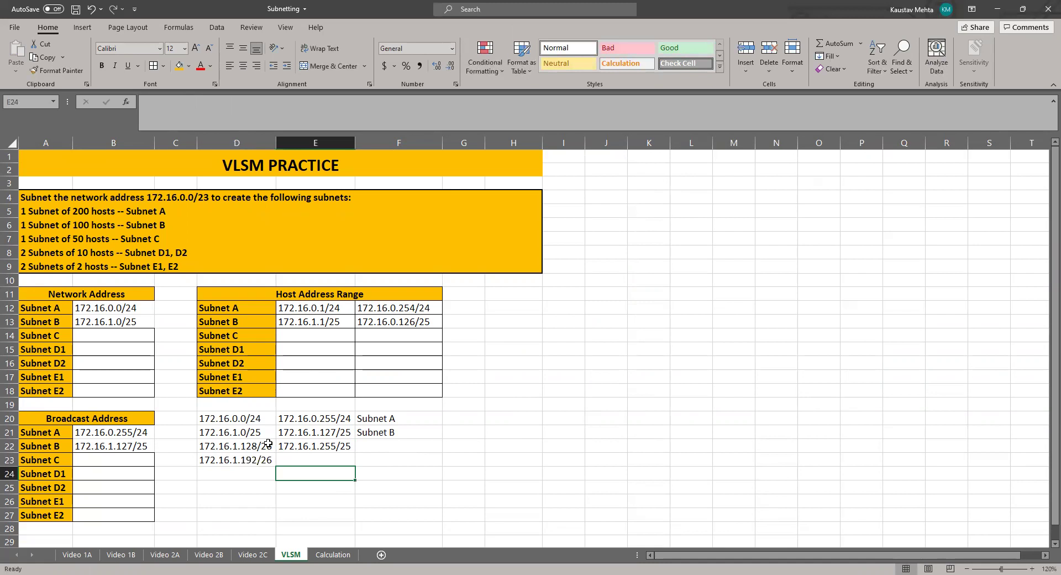
Change the first /26 range's end address in E22 to 172.16.1.191/26.
{"action": "double_click", "coordinate": [301, 448]}
{"action": "key", "text": "BackSpace"}
{"action": "key", "text": "BackSpace"}
{"action": "key", "text": "BackSpace"}
{"action": "type", "text": "191"}
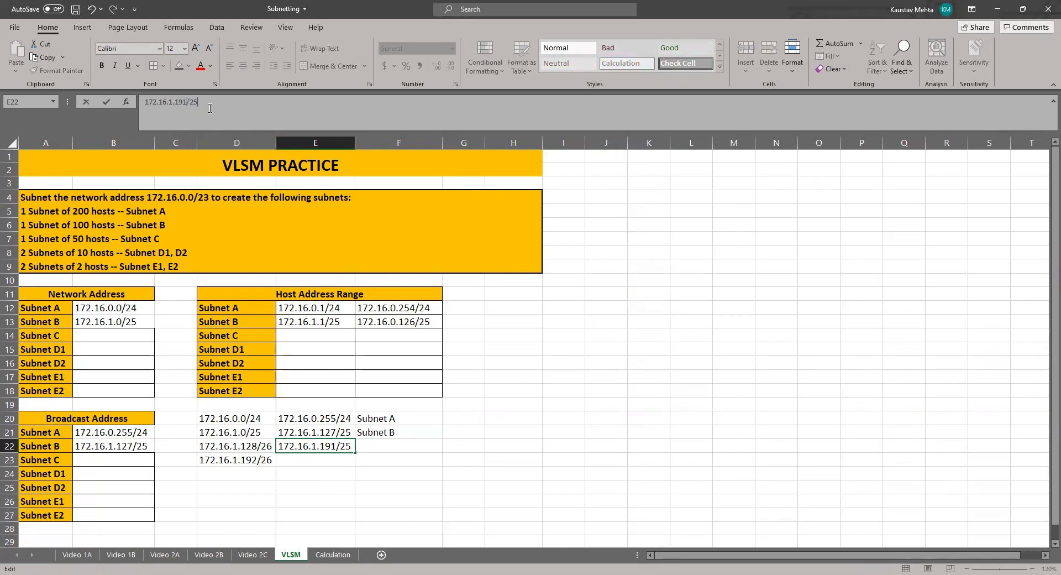
{"action": "key", "text": "BackSpace"}
{"action": "type", "text": "6"}
{"action": "left_click", "coordinate": [296, 466]}
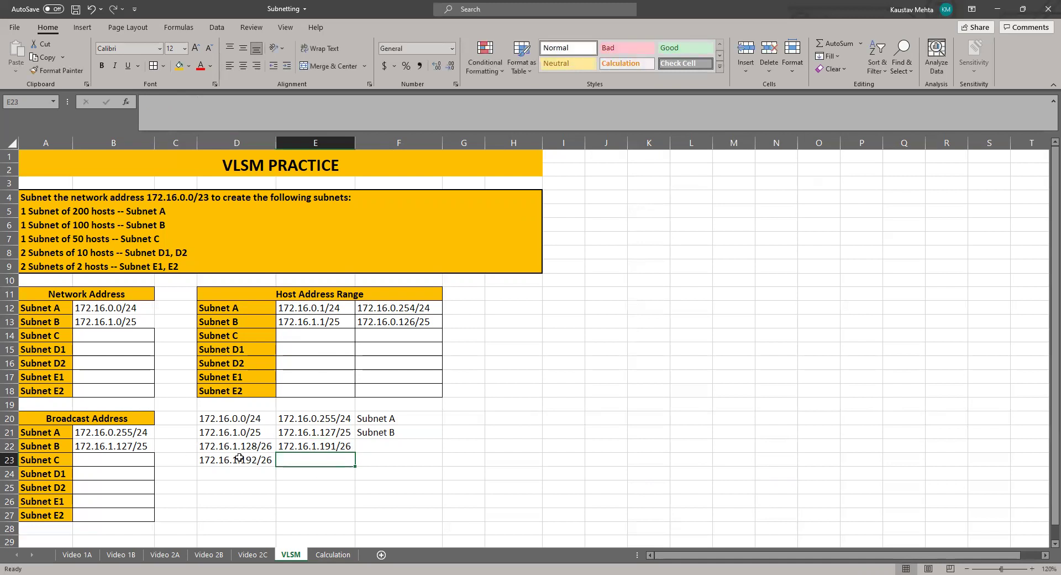
Check the host bits of the /26 mask in N15 of the Calculation sheet and label the VLSM sheet's F22 "Subnet C".
{"action": "left_click", "coordinate": [436, 446]}
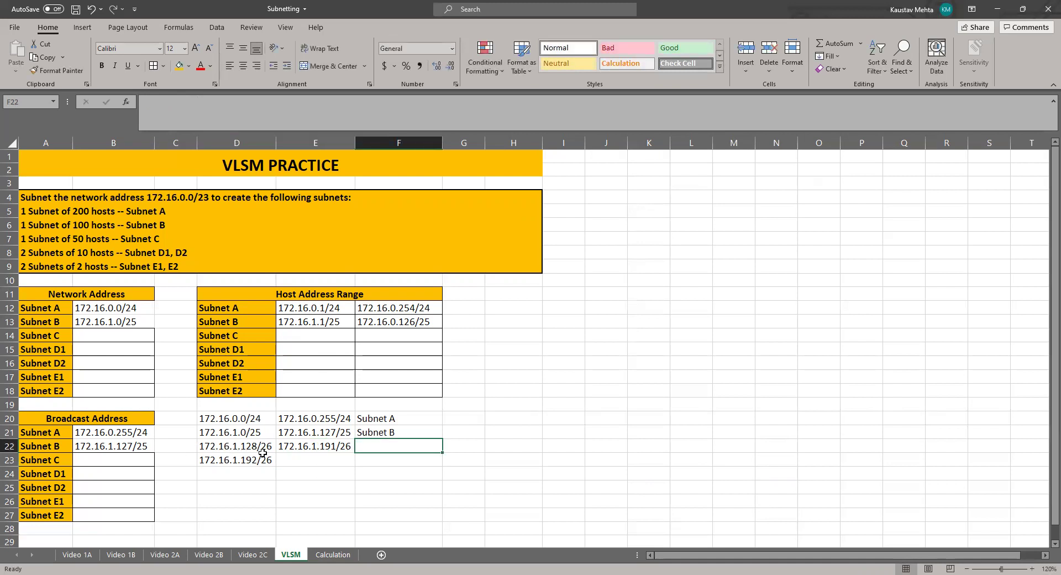
{"action": "left_click", "coordinate": [333, 554]}
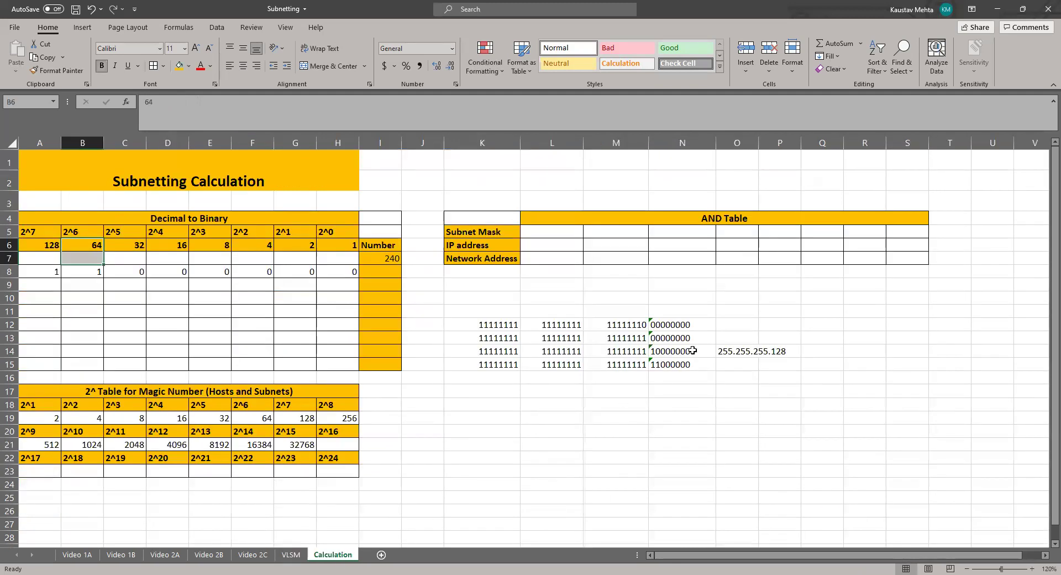
{"action": "left_click", "coordinate": [683, 364]}
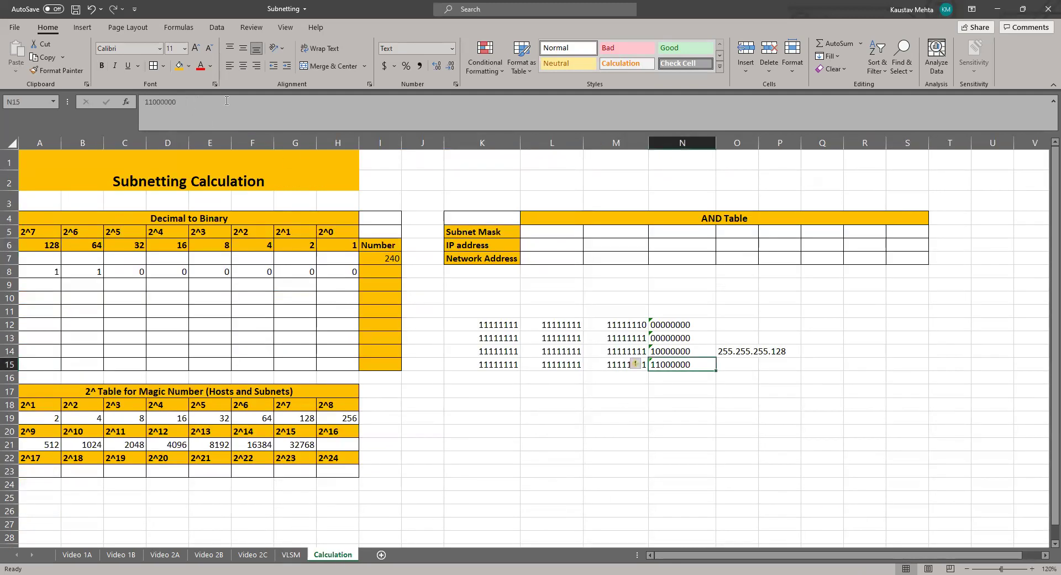
{"action": "left_click_drag", "start_coordinate": [152, 101], "coordinate": [177, 102]}
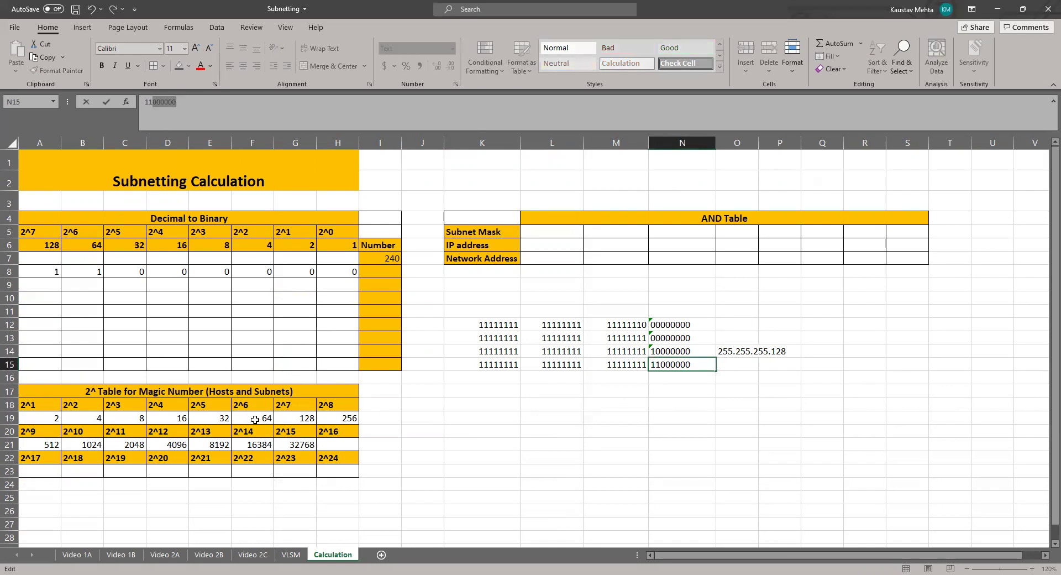
{"action": "left_click", "coordinate": [285, 558]}
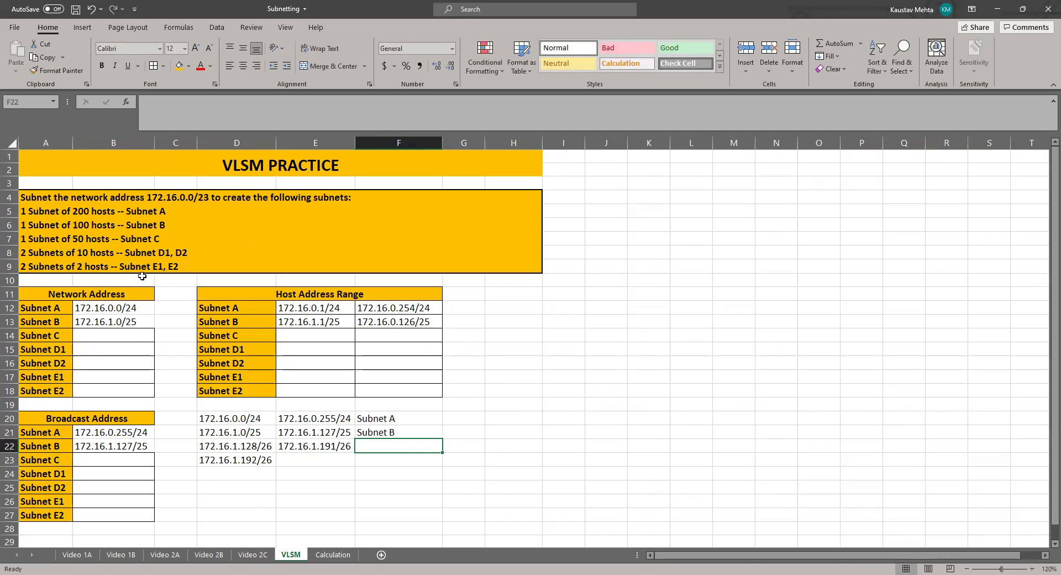
{"action": "type", "text": "Subnet C"}
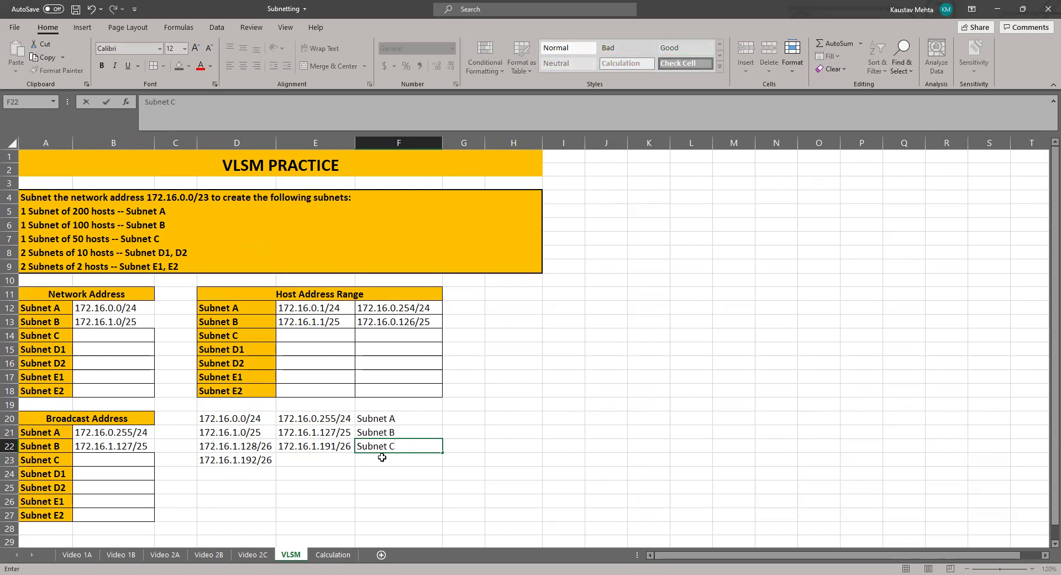
{"action": "key", "text": "Return"}
Copy Subnet C's range start from D22 to its network address in B14 and its end from E22 to its broadcast address in B23.
{"action": "left_click", "coordinate": [253, 448]}
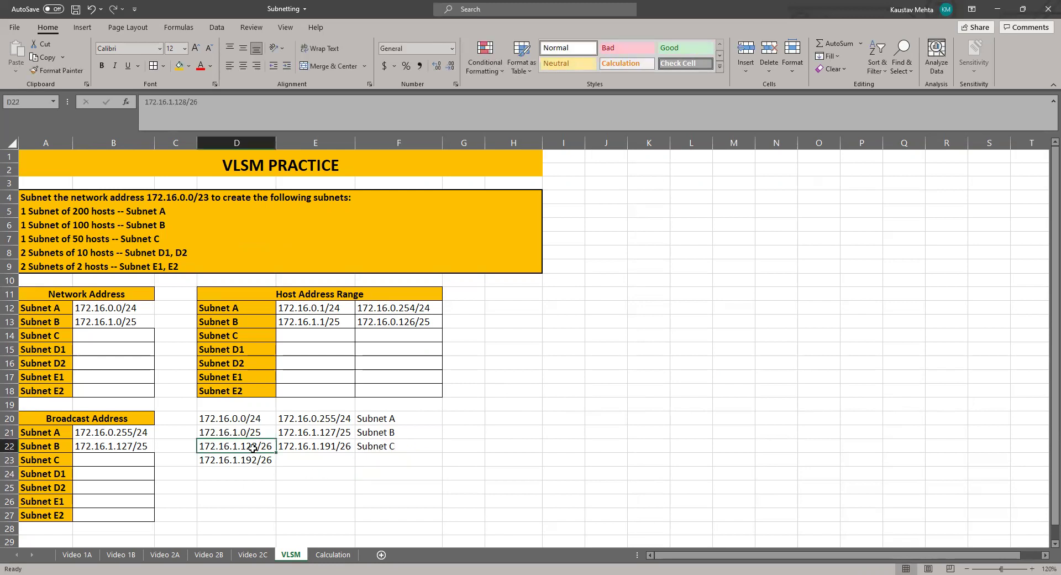
{"action": "key", "text": "ctrl+c"}
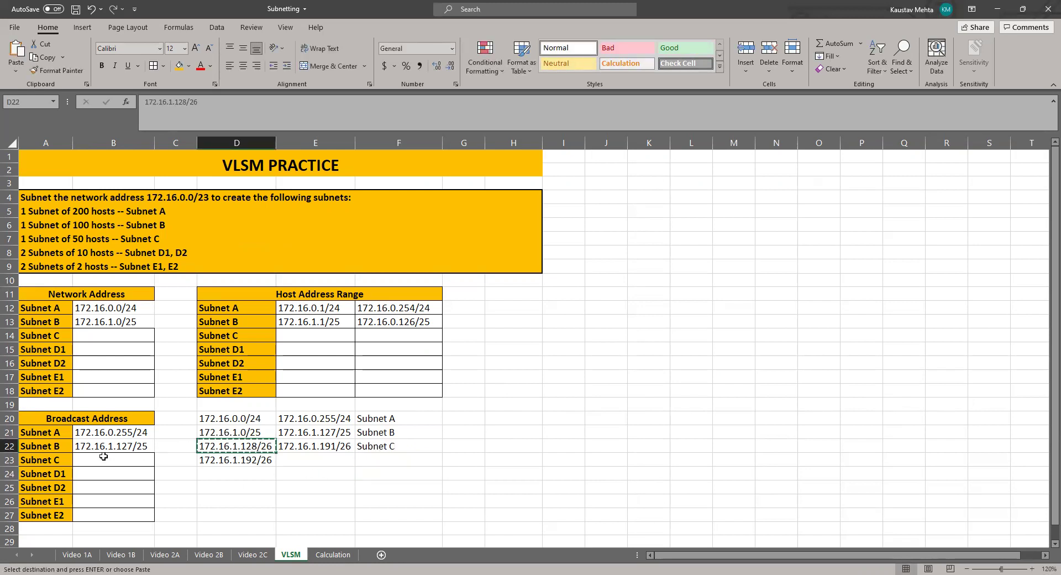
{"action": "left_click", "coordinate": [99, 335]}
{"action": "key", "text": "ctrl+v"}
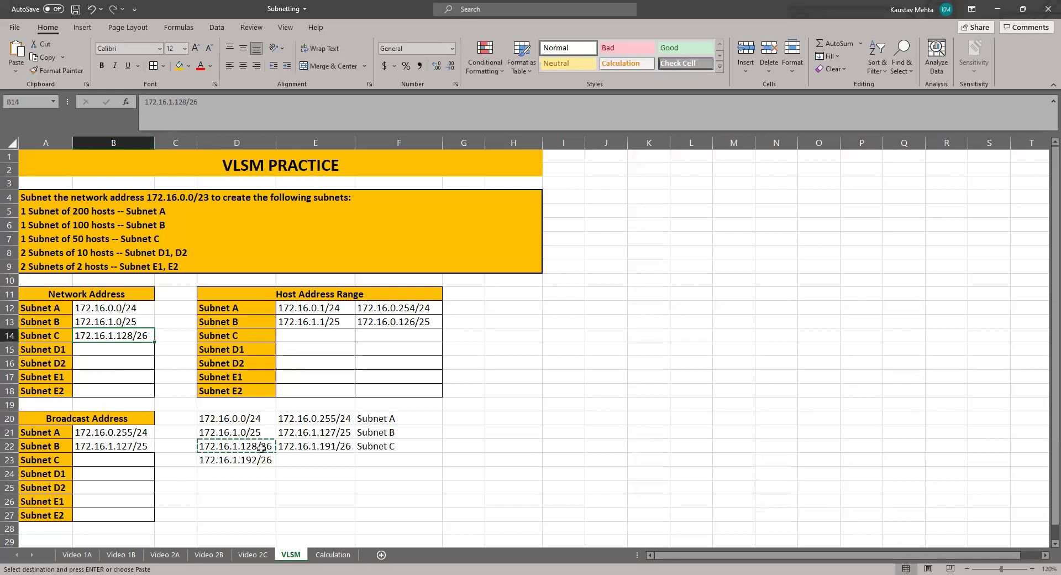
{"action": "left_click", "coordinate": [303, 450]}
{"action": "key", "text": "ctrl+c"}
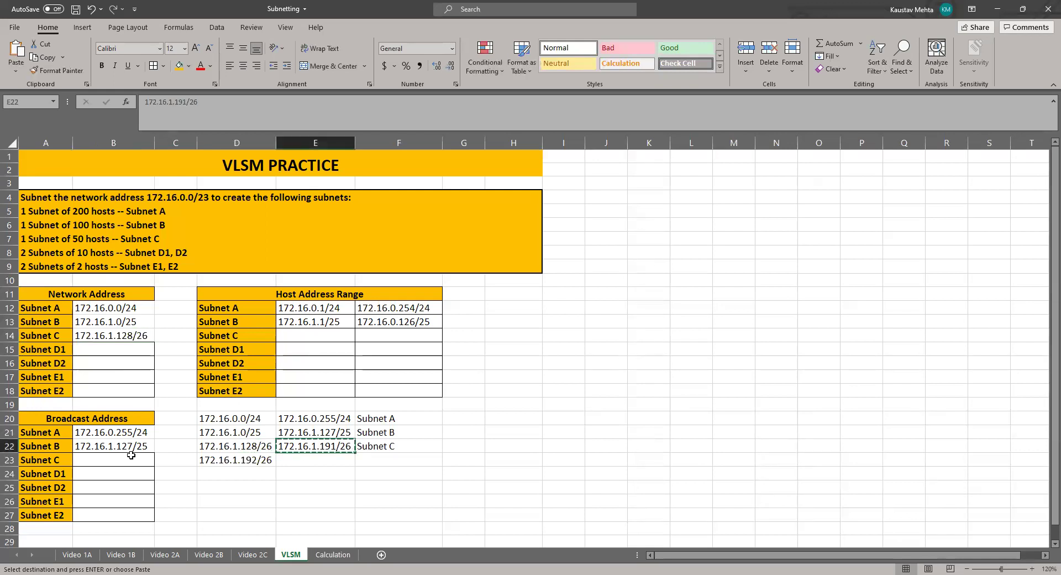
{"action": "left_click", "coordinate": [89, 464]}
{"action": "key", "text": "ctrl+v"}
Enter Subnet C's host address range as 172.16.1.129/26 in E14 and 172.16.1.190/26 in F14.
{"action": "left_click", "coordinate": [288, 334]}
{"action": "type", "text": "172"}
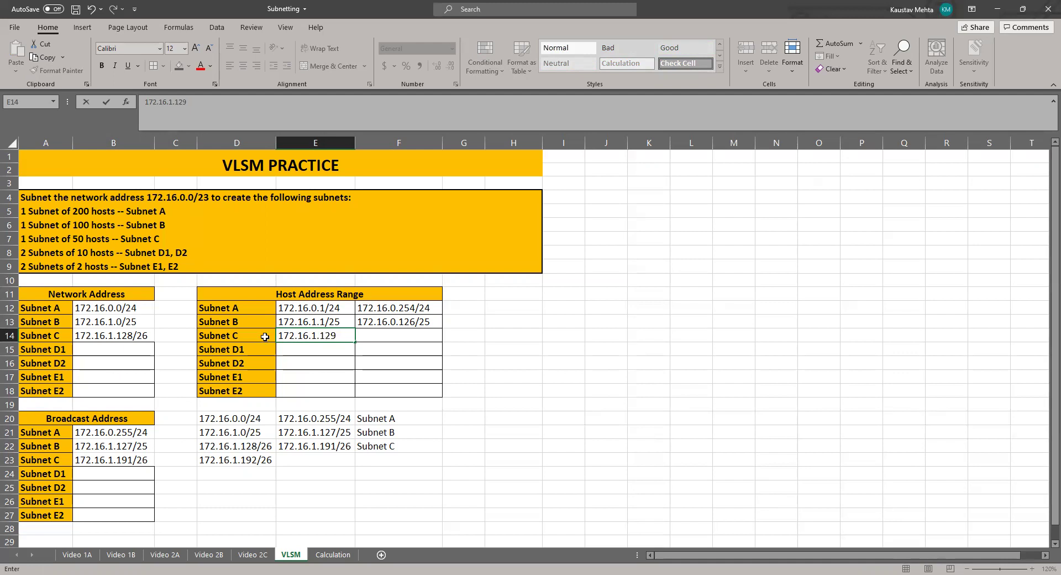
{"action": "left_click", "coordinate": [393, 341]}
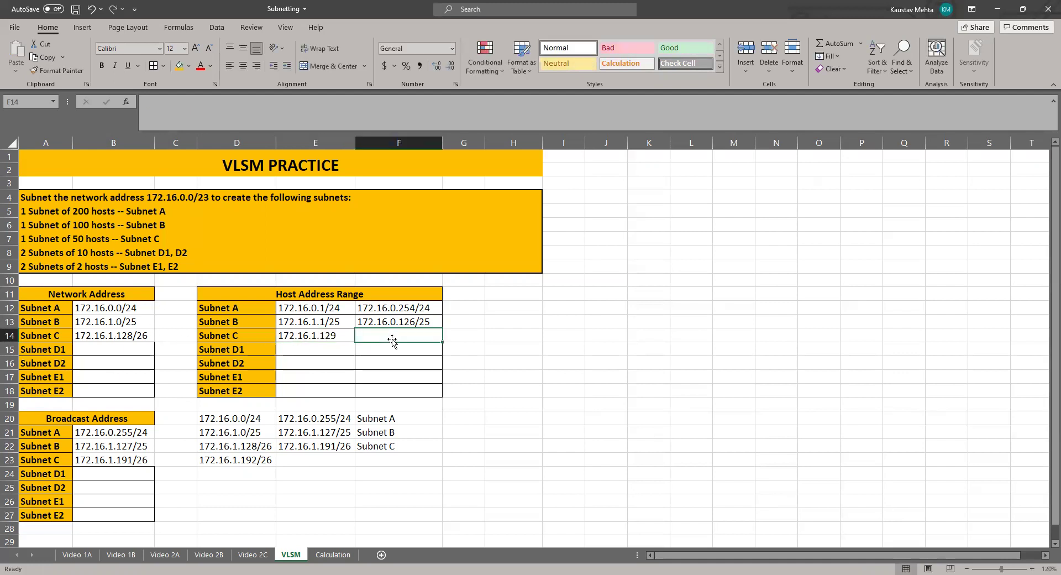
{"action": "type", "text": "1"}
{"action": "left_click", "coordinate": [325, 336]}
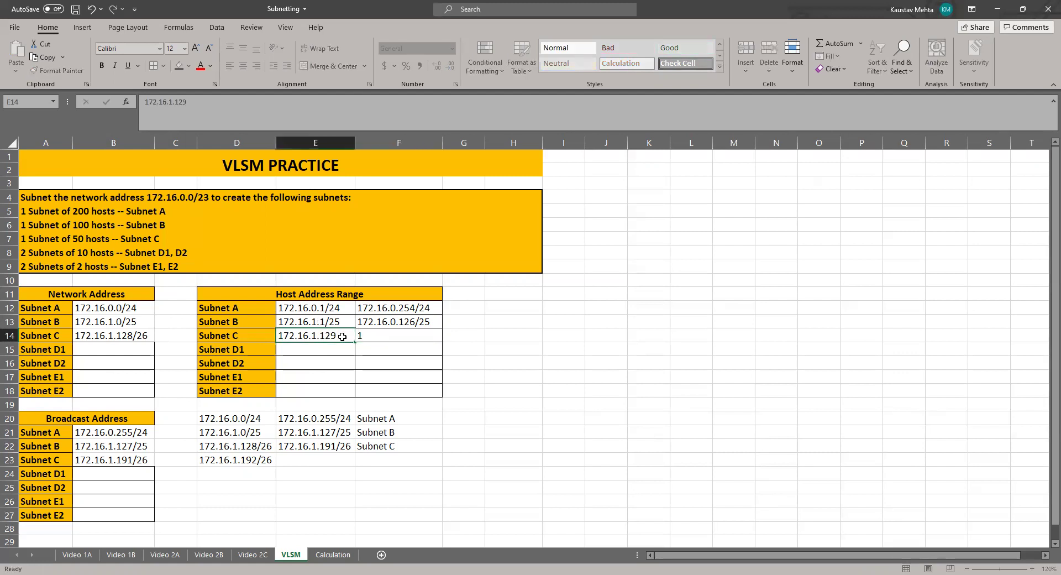
{"action": "left_click", "coordinate": [235, 111]}
{"action": "type", "text": "/26"}
{"action": "left_click", "coordinate": [402, 334]}
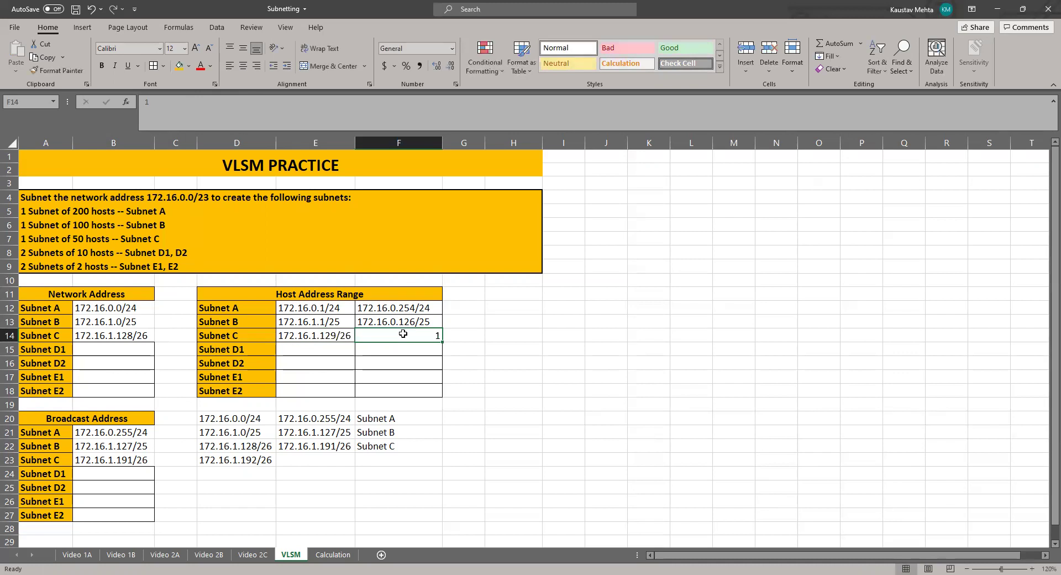
{"action": "type", "text": "172.16.1"}
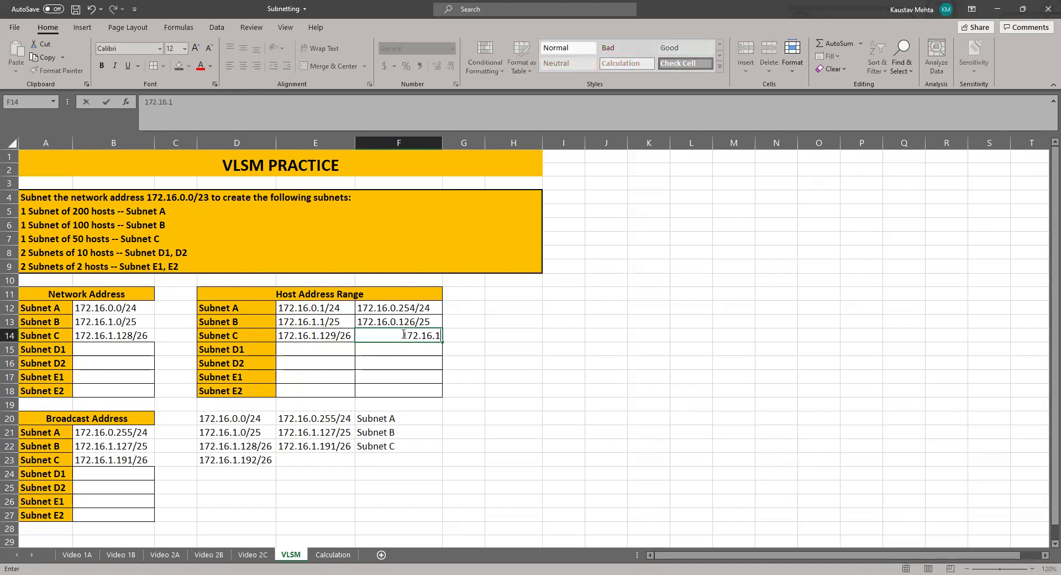
{"action": "type", "text": ".190/26"}
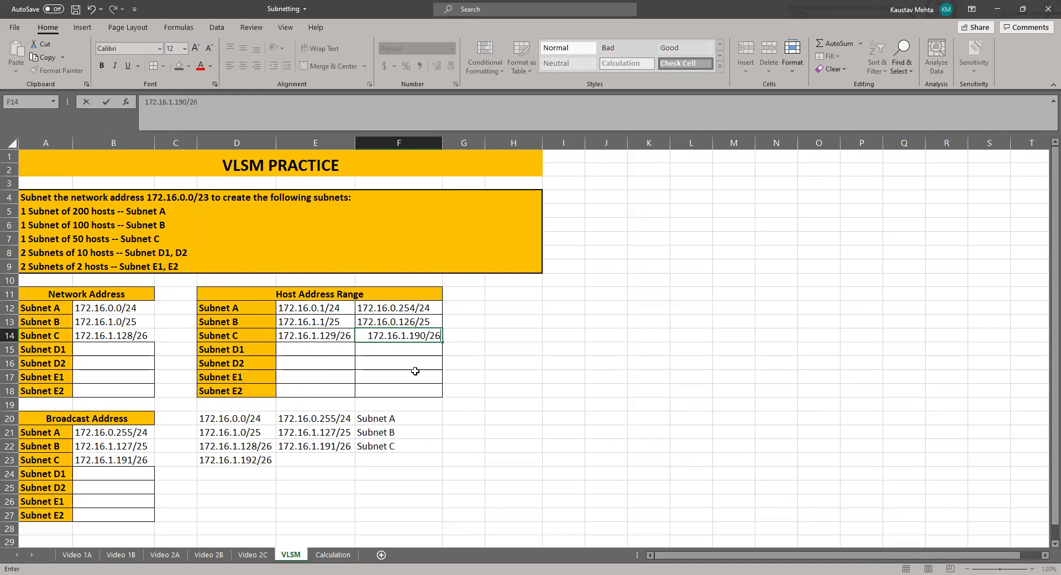
{"action": "left_click", "coordinate": [613, 489]}
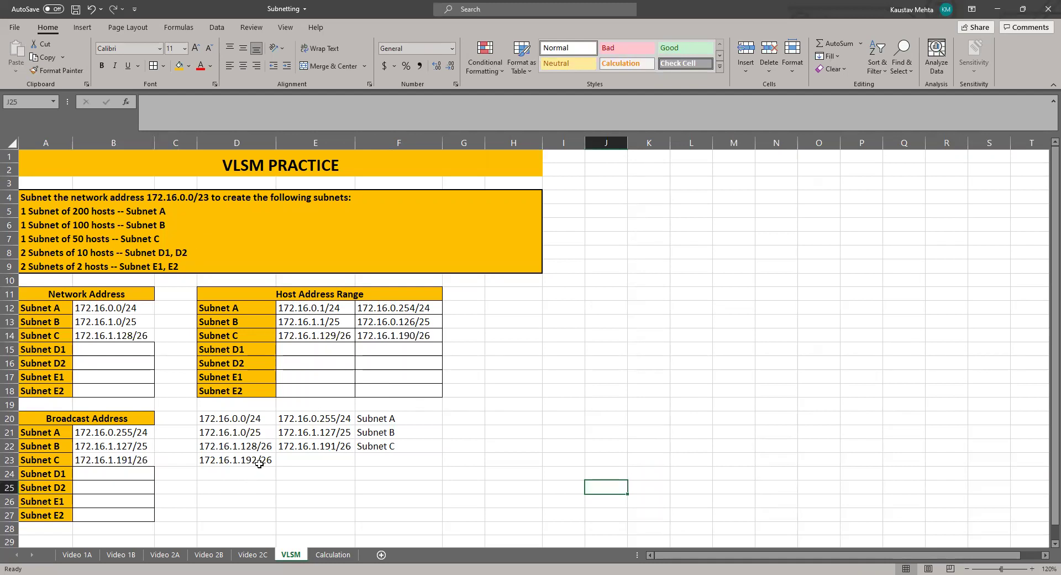
Examine the powers-of-two table on the Calculation sheet for the host bits a 10-host subnet needs, and compare with the /26 mask in N15.
{"action": "left_click", "coordinate": [242, 459]}
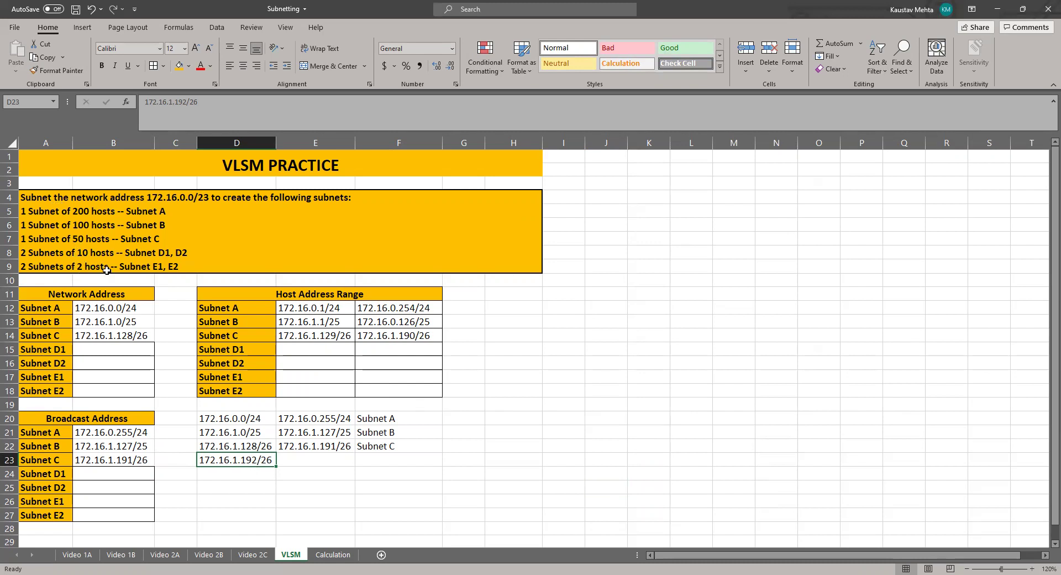
{"action": "left_click", "coordinate": [333, 554]}
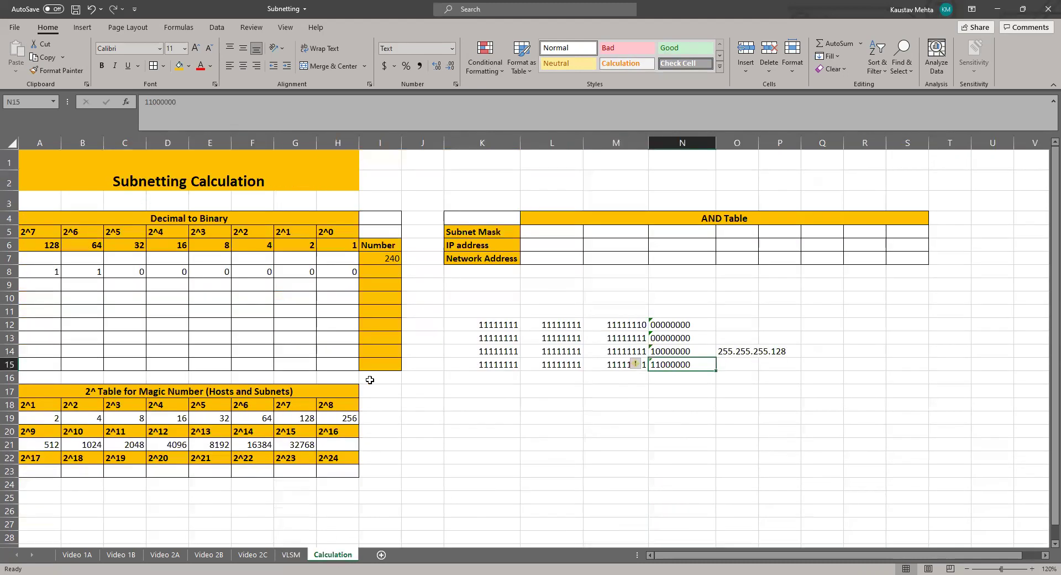
{"action": "left_click", "coordinate": [334, 259]}
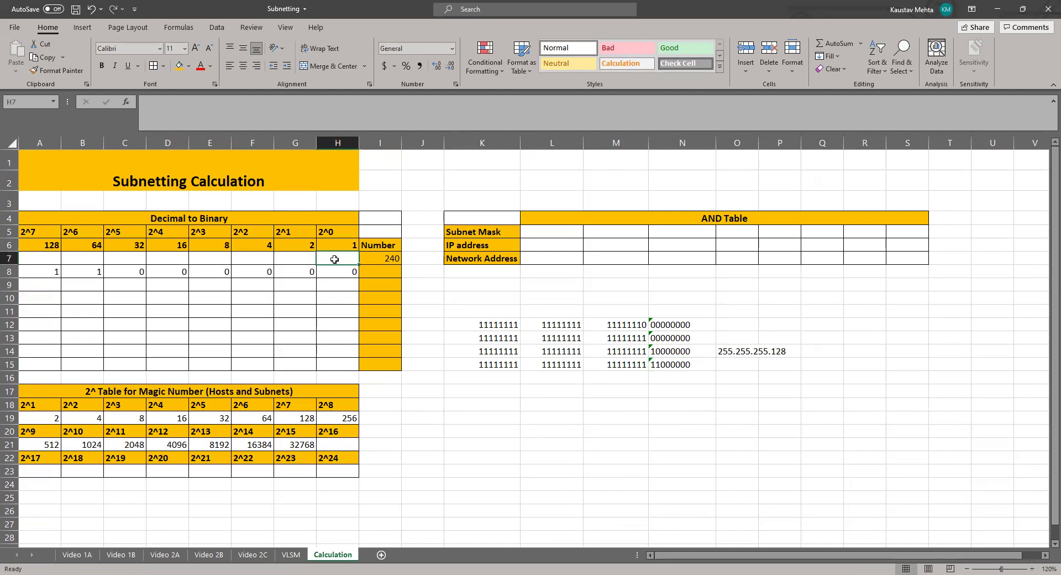
{"action": "left_click", "coordinate": [478, 456]}
{"action": "left_click", "coordinate": [491, 396]}
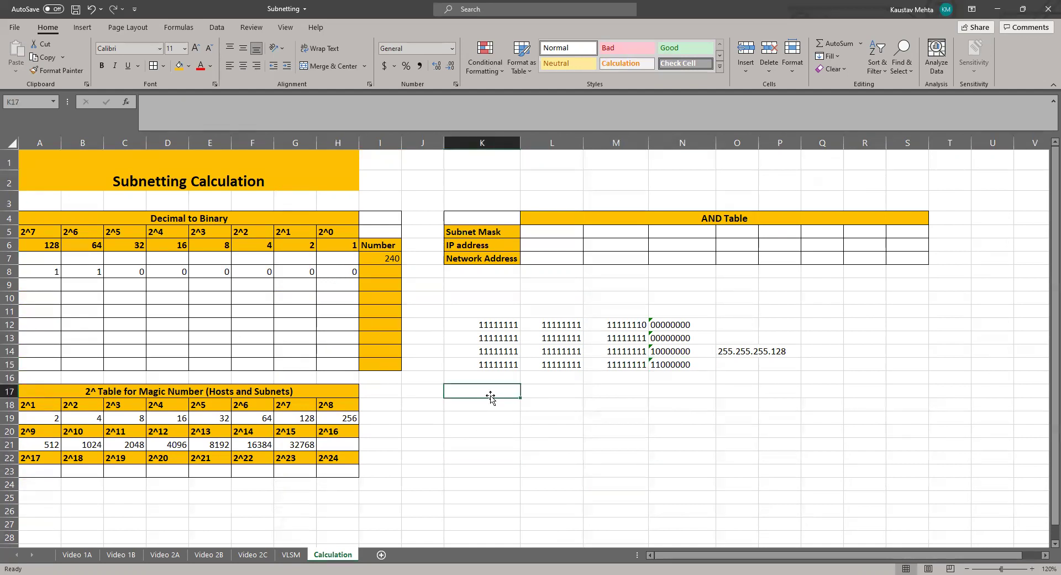
{"action": "left_click", "coordinate": [37, 418]}
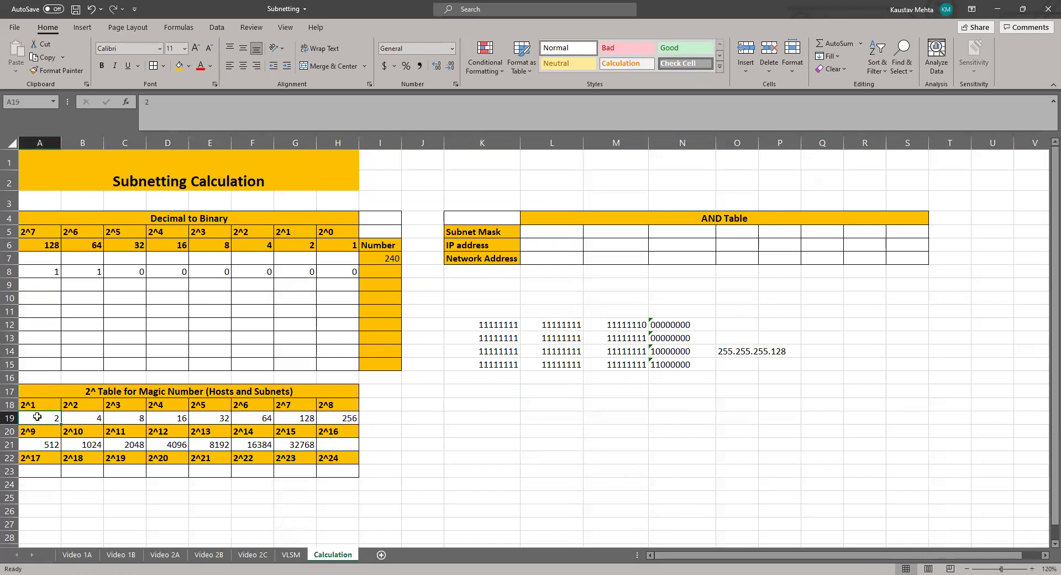
{"action": "left_click", "coordinate": [72, 423]}
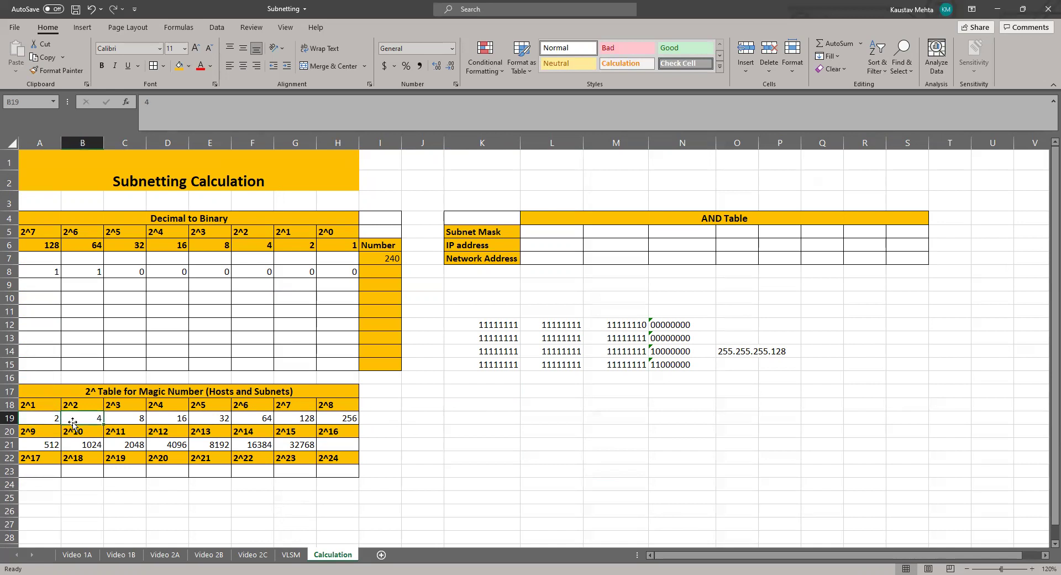
{"action": "left_click", "coordinate": [126, 420]}
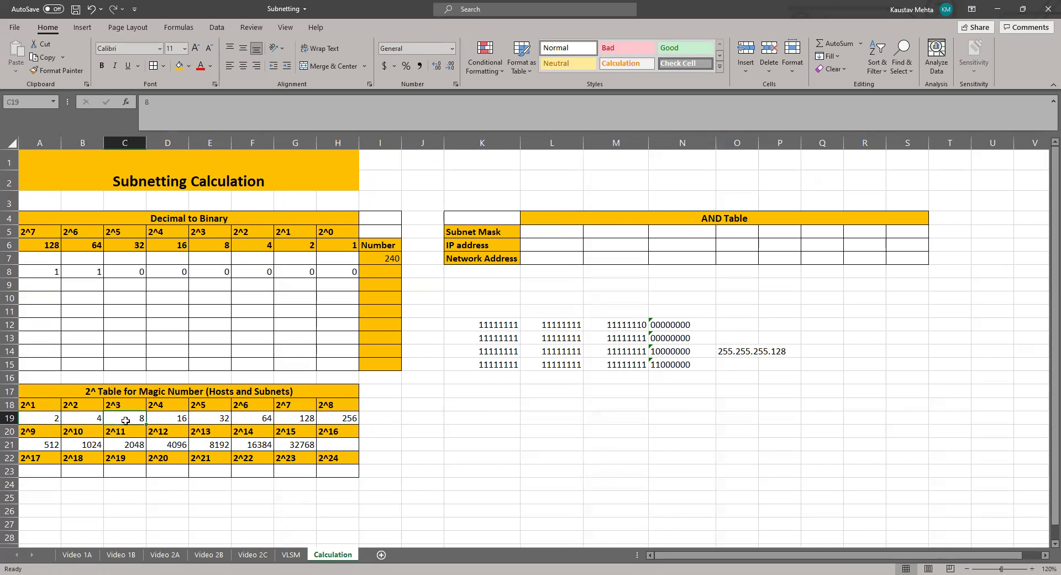
{"action": "left_click", "coordinate": [168, 419]}
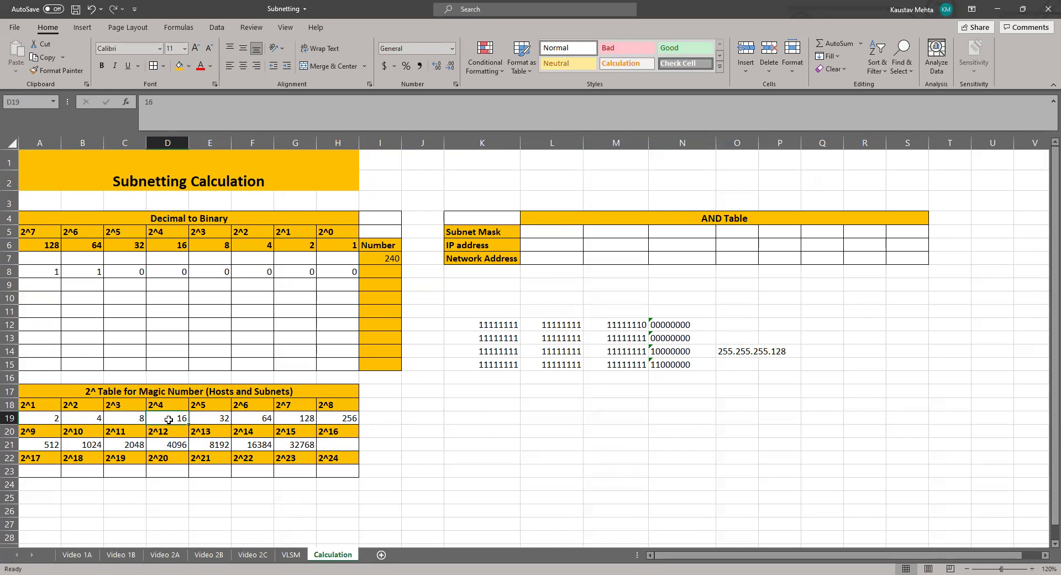
{"action": "left_click", "coordinate": [113, 424]}
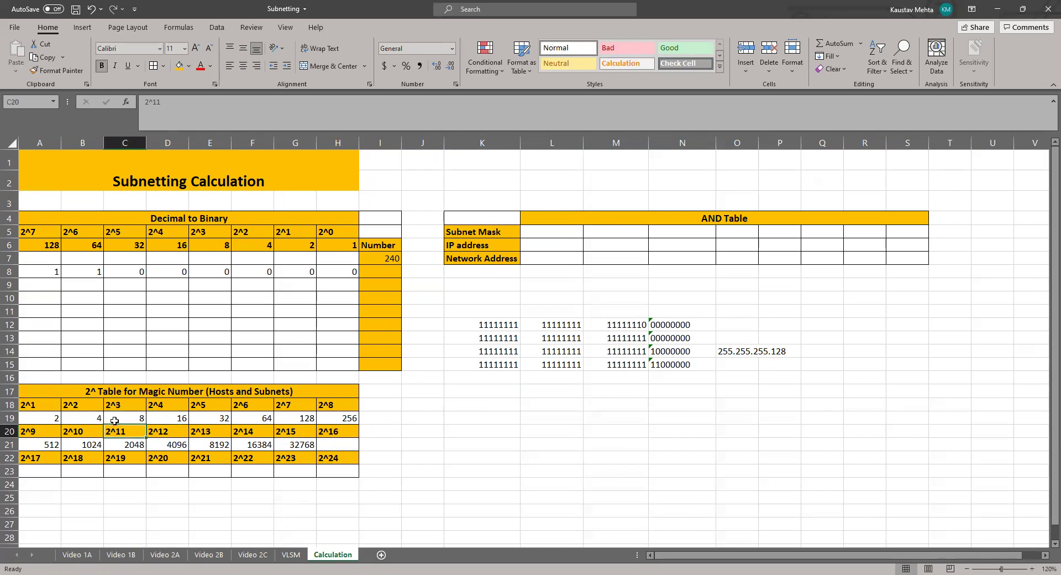
{"action": "left_click", "coordinate": [153, 419]}
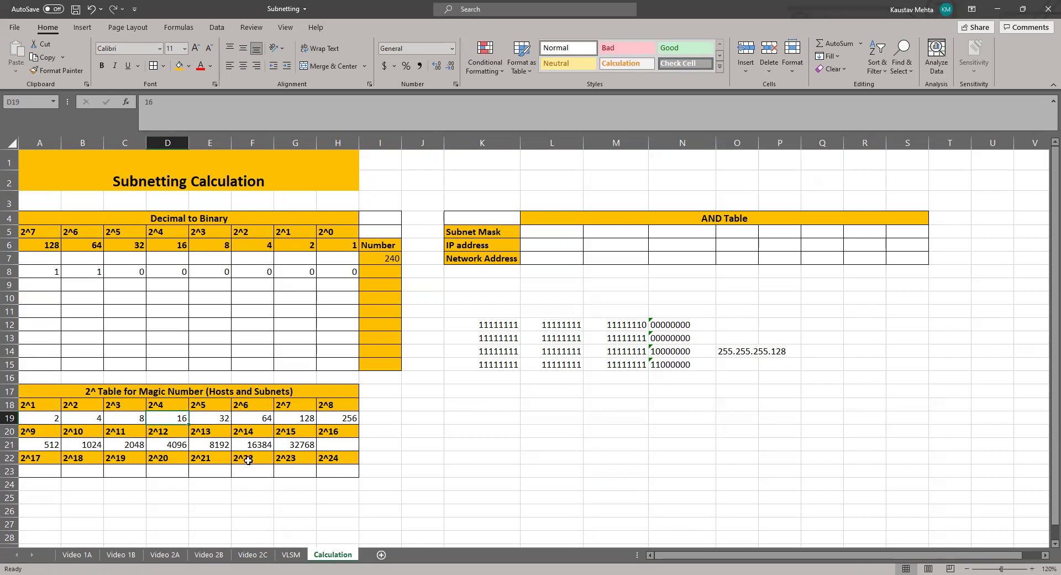
{"action": "left_click", "coordinate": [676, 369]}
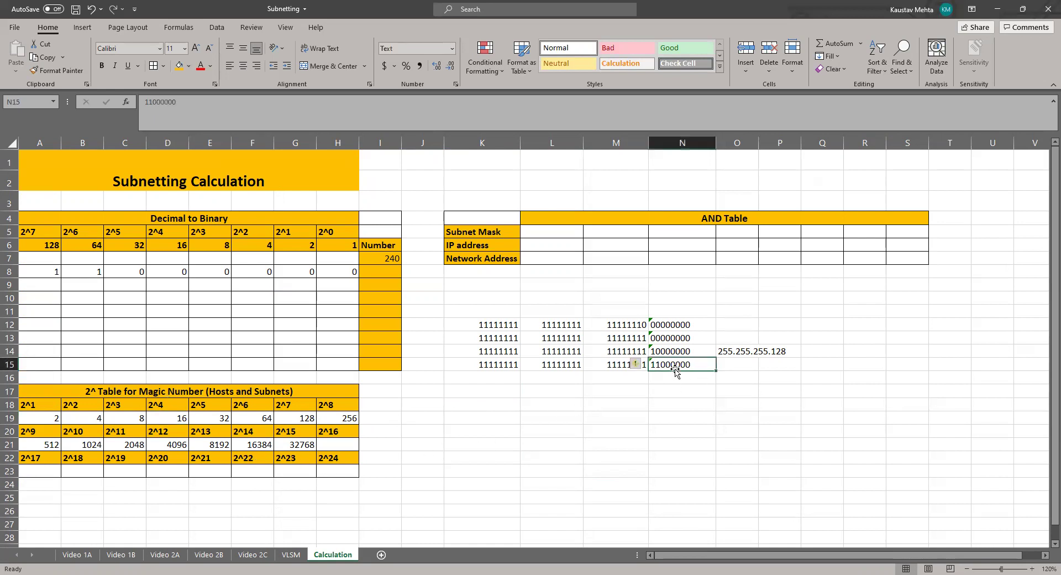
Copy the 11111111 octet from K15 into K16, L16 and M16 to start a new mask row.
{"action": "left_click", "coordinate": [498, 377]}
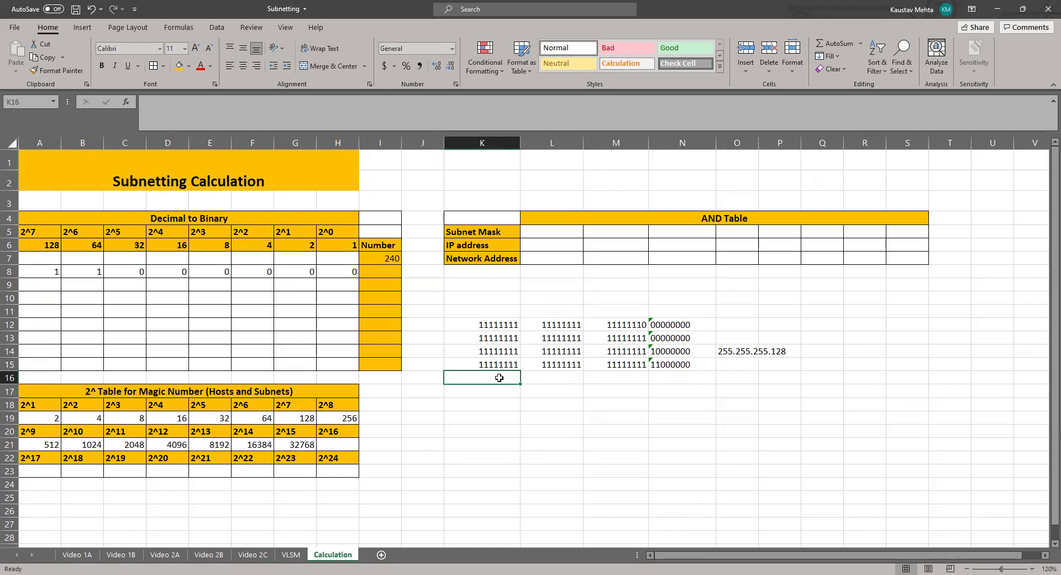
{"action": "left_click", "coordinate": [490, 366]}
{"action": "key", "text": "ctrl+c"}
{"action": "left_click", "coordinate": [477, 382]}
{"action": "key", "text": "ctrl+v"}
{"action": "left_click", "coordinate": [560, 380]}
{"action": "key", "text": "ctrl+v"}
{"action": "left_click", "coordinate": [608, 381]}
{"action": "key", "text": "ctrl+v"}
Enter 11110000 as the last octet of the new mask row in N16.
{"action": "left_click", "coordinate": [673, 382]}
{"action": "type", "text": "11"}
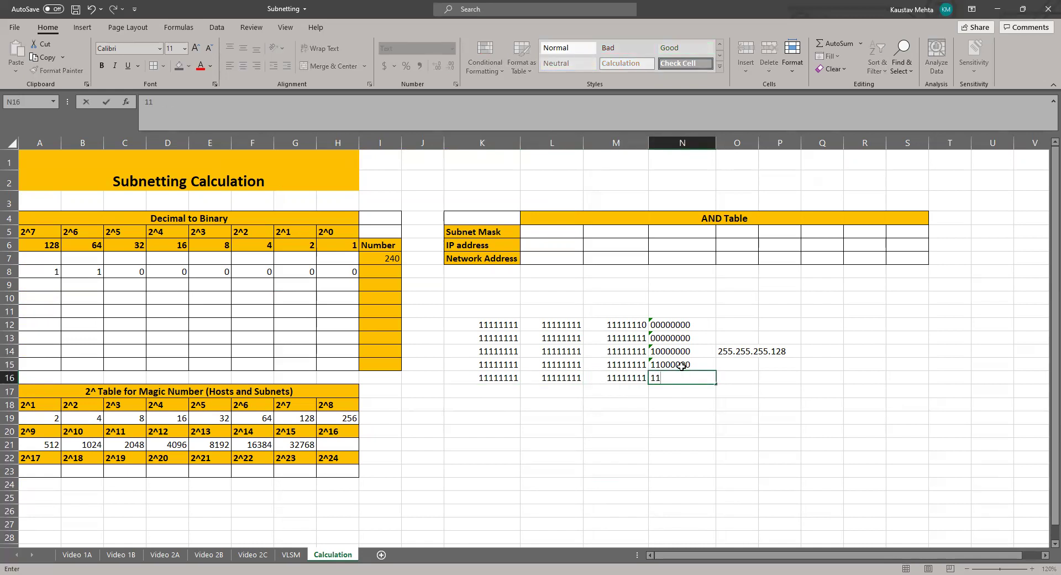
{"action": "type", "text": "11"}
{"action": "type", "text": "0000"}
{"action": "left_click", "coordinate": [665, 430]}
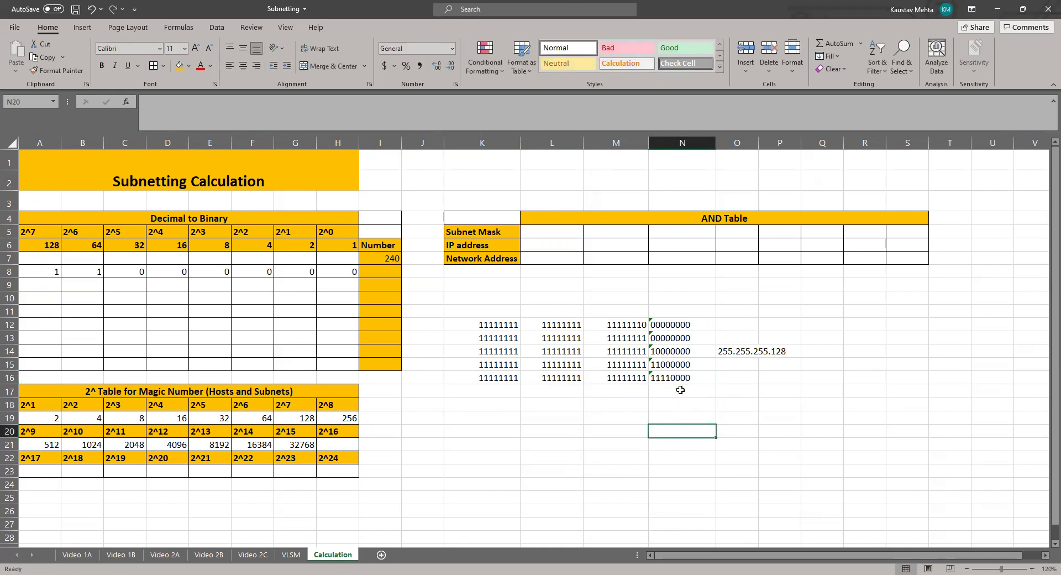
Change the prefix of the address in D23 on the VLSM sheet so it reads 172.16.1.192/28.
{"action": "left_click", "coordinate": [290, 554]}
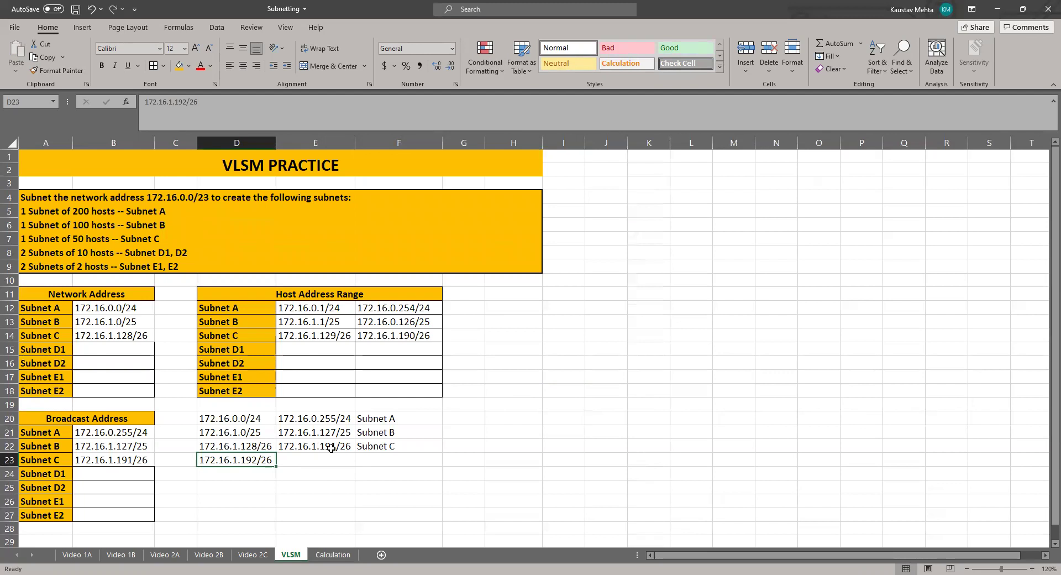
{"action": "left_click", "coordinate": [261, 419]}
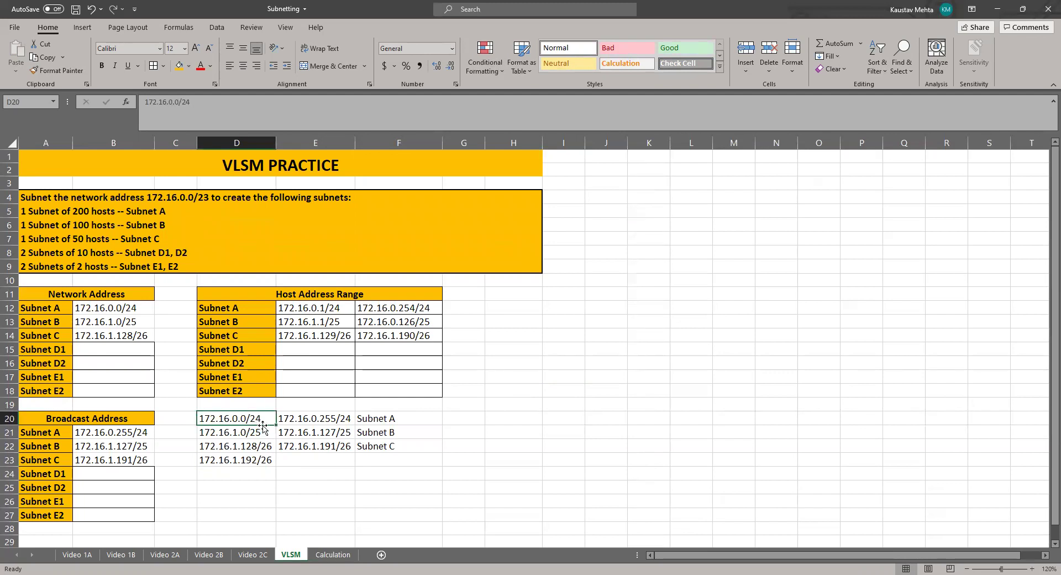
{"action": "left_click", "coordinate": [261, 460]}
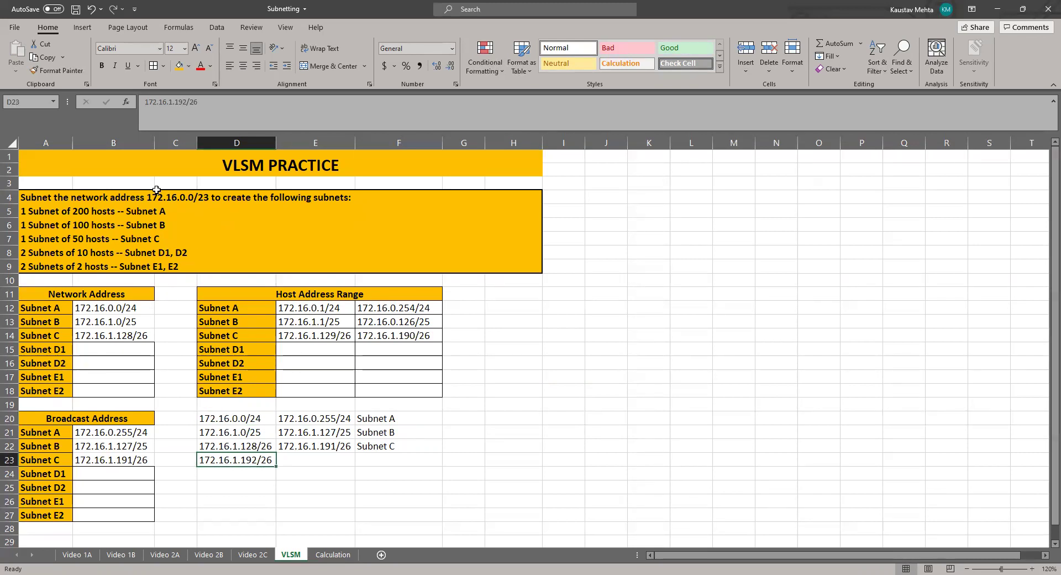
{"action": "left_click", "coordinate": [214, 100]}
{"action": "key", "text": "BackSpace"}
{"action": "type", "text": "8"}
{"action": "left_click", "coordinate": [305, 457]}
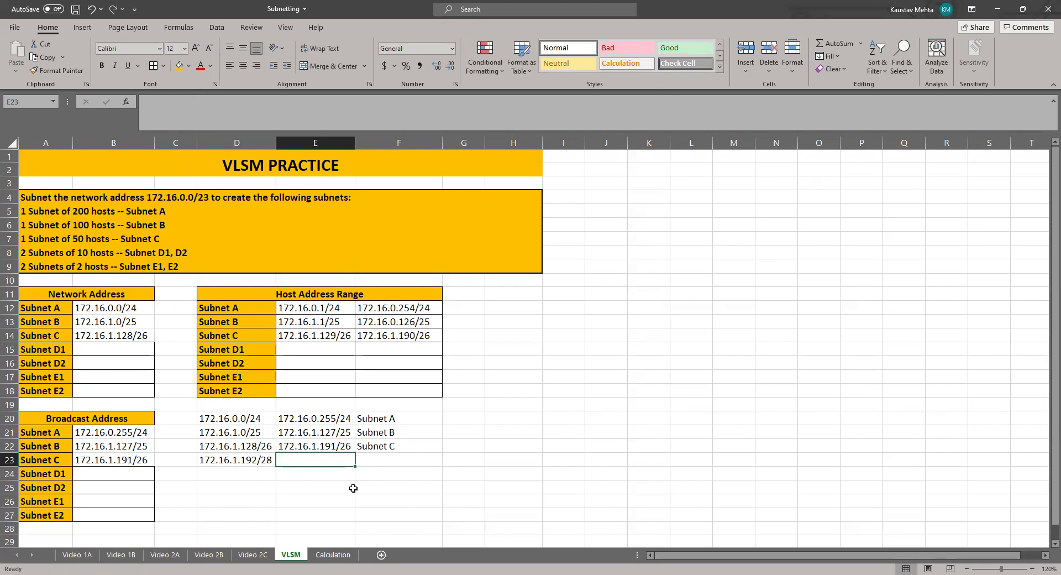
Set C8 and D8 of the Decimal to Binary table on the Calculation sheet to 1 and check the last network bit's place value.
{"action": "left_click", "coordinate": [332, 555]}
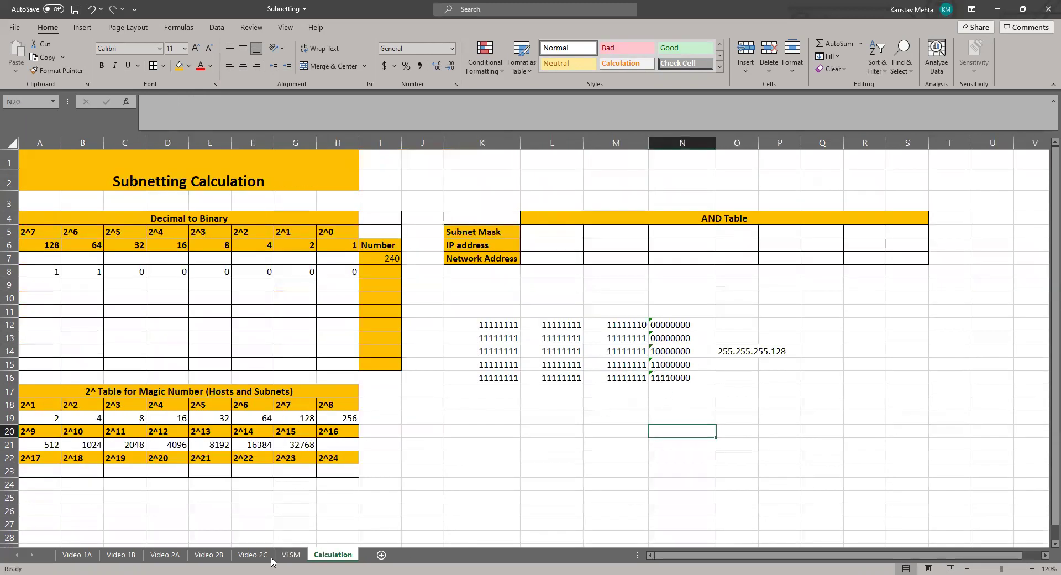
{"action": "left_click", "coordinate": [291, 555]}
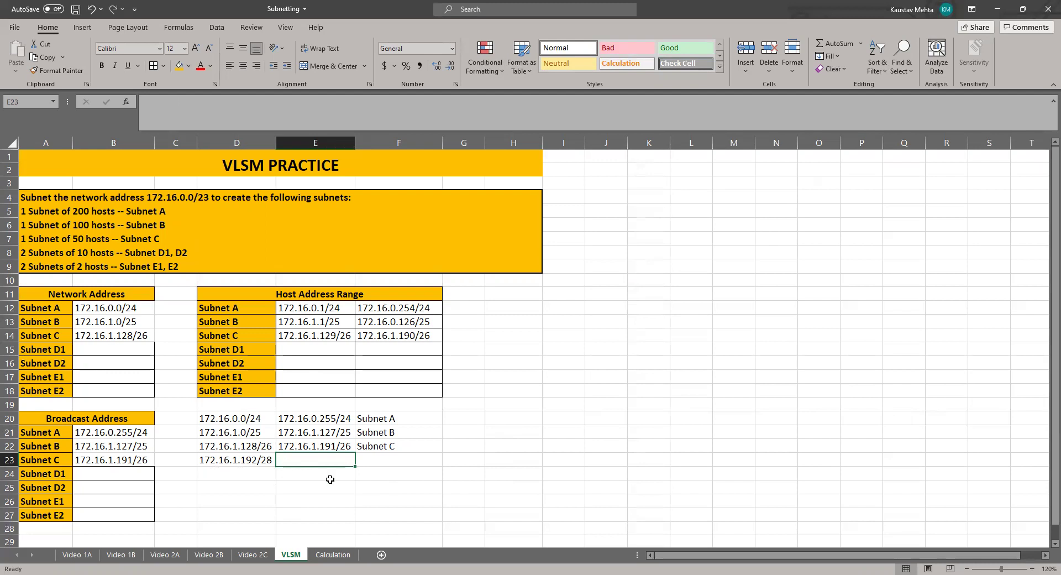
{"action": "left_click", "coordinate": [332, 554]}
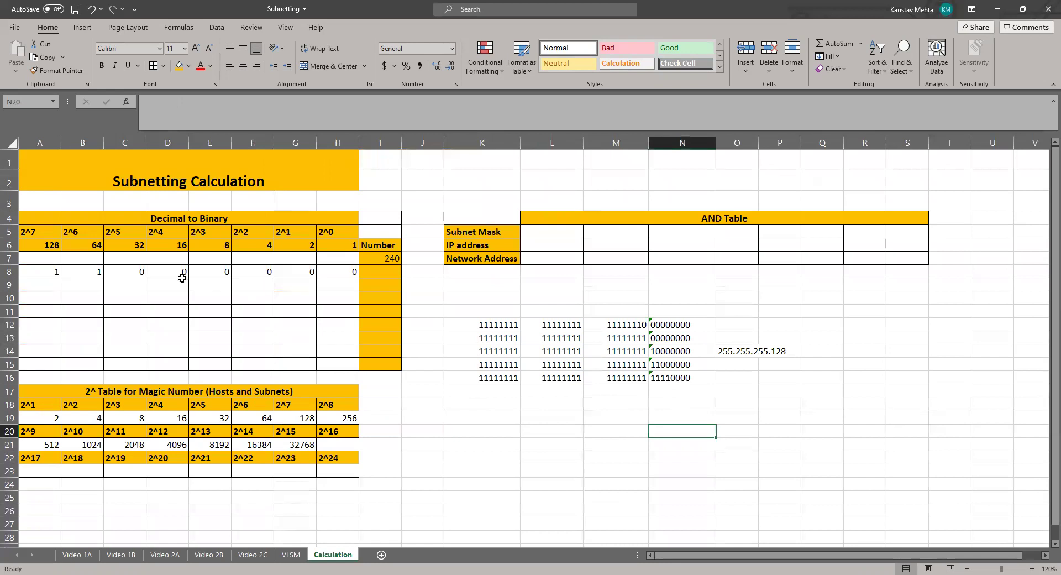
{"action": "left_click", "coordinate": [121, 274]}
{"action": "type", "text": "1"}
{"action": "key", "text": "Tab"}
{"action": "type", "text": "1"}
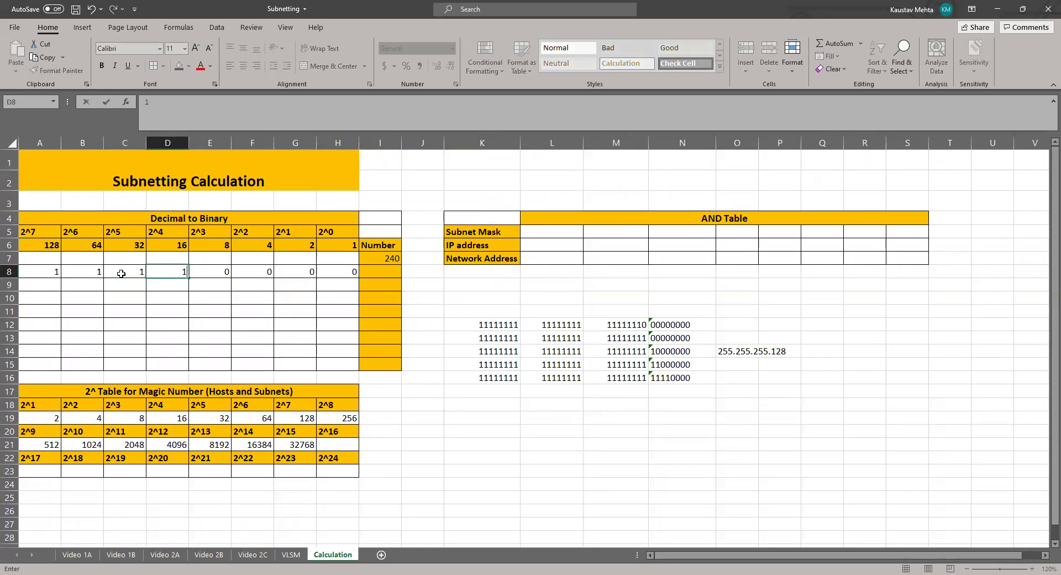
{"action": "left_click", "coordinate": [169, 340]}
{"action": "left_click_drag", "start_coordinate": [167, 246], "coordinate": [177, 274]}
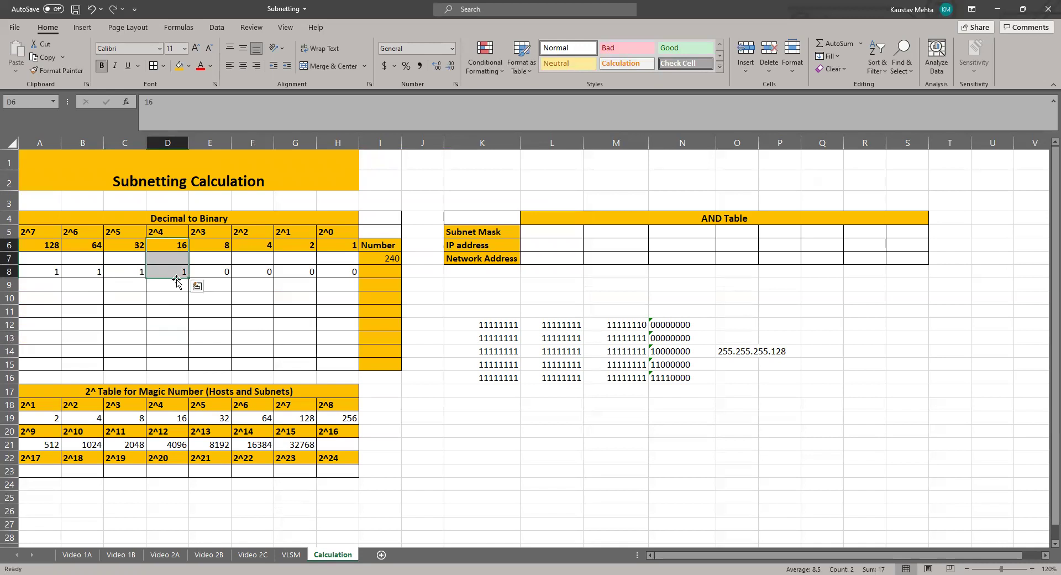
Enter the second /28 range's start address, 172.16.1.208/28, in D24 of the VLSM sheet.
{"action": "left_click", "coordinate": [291, 555]}
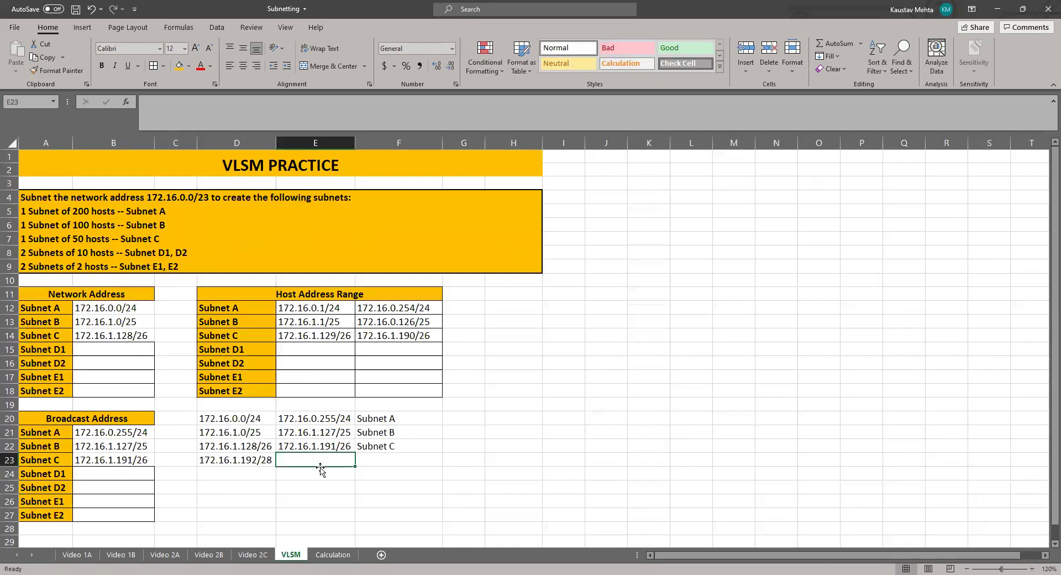
{"action": "left_click", "coordinate": [223, 471]}
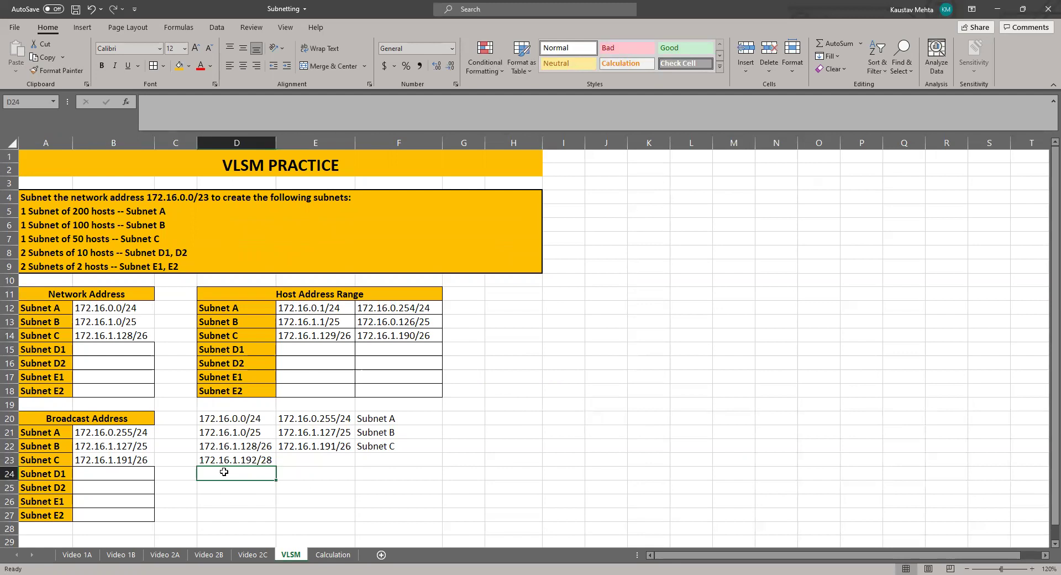
{"action": "type", "text": "172.16.1."}
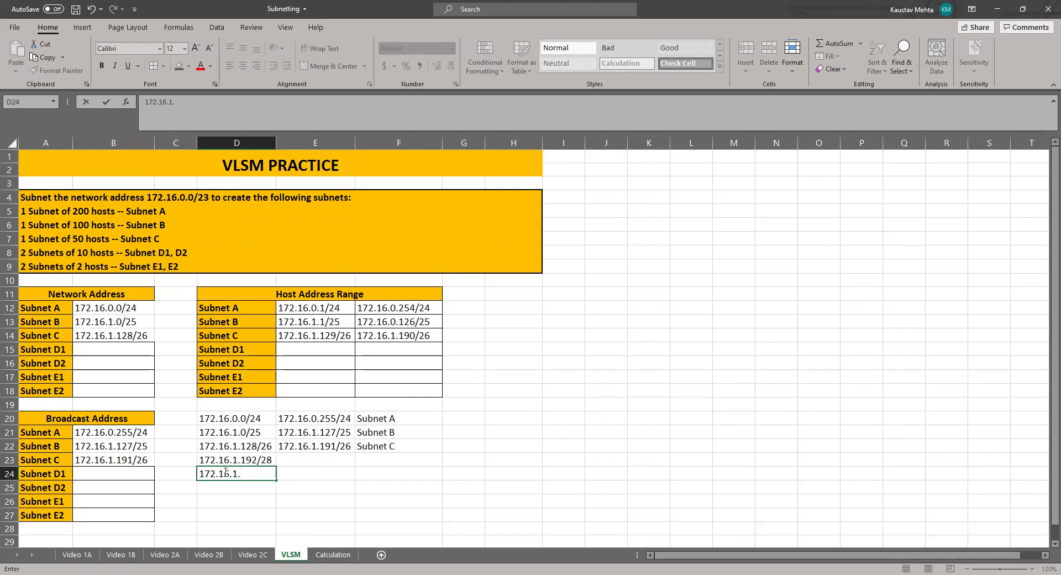
{"action": "type", "text": "208/28"}
{"action": "left_click", "coordinate": [229, 473]}
{"action": "key", "text": "Return"}
Enter the next two /28 range start addresses, 172.16.1.224/28 in D25 and 172.16.1.240/28 in D26.
{"action": "type", "text": "172"}
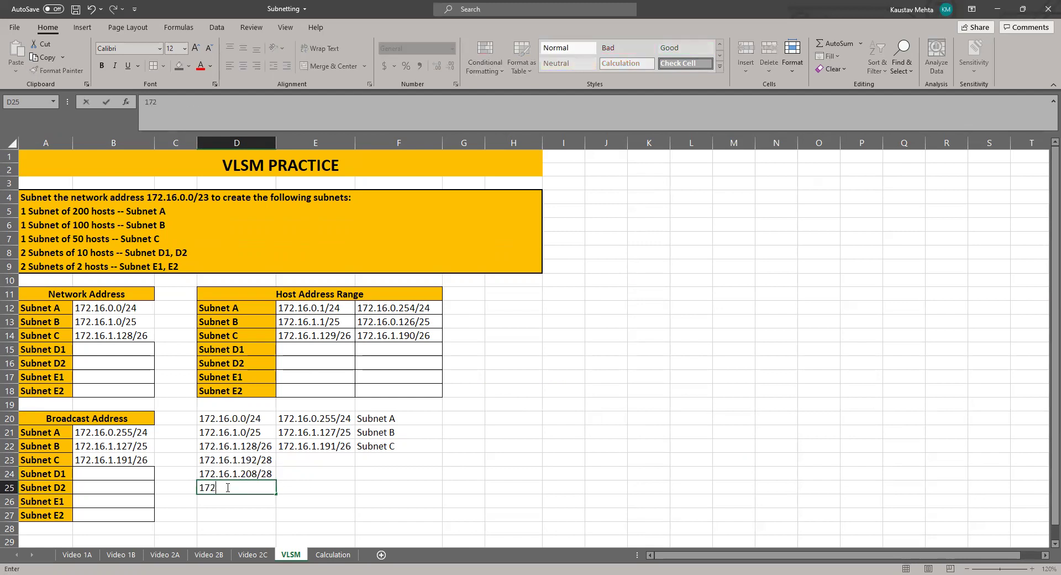
{"action": "type", "text": ".16.1"}
{"action": "type", "text": ".224/28"}
{"action": "key", "text": "Return"}
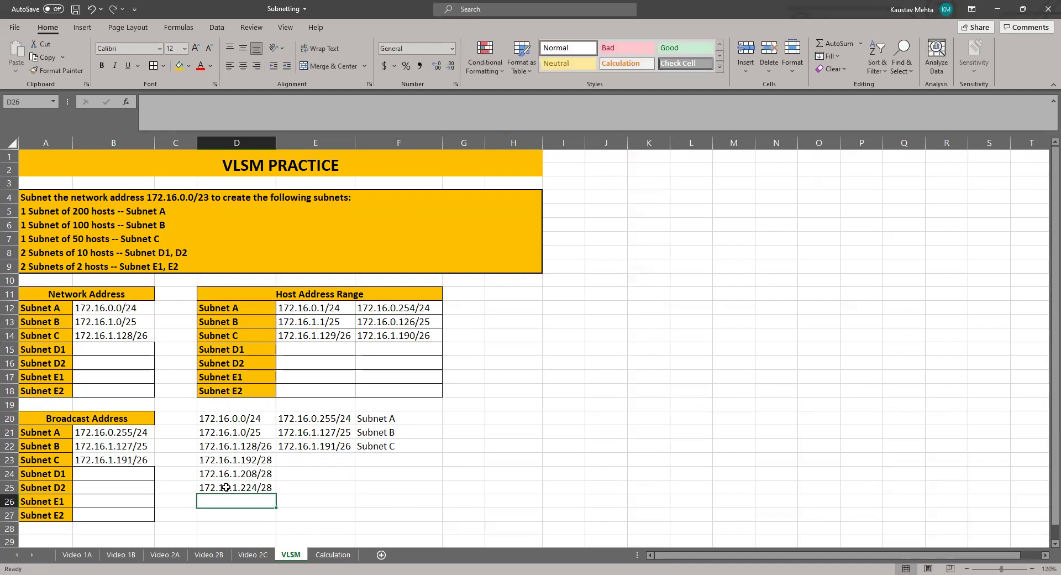
{"action": "type", "text": "172"}
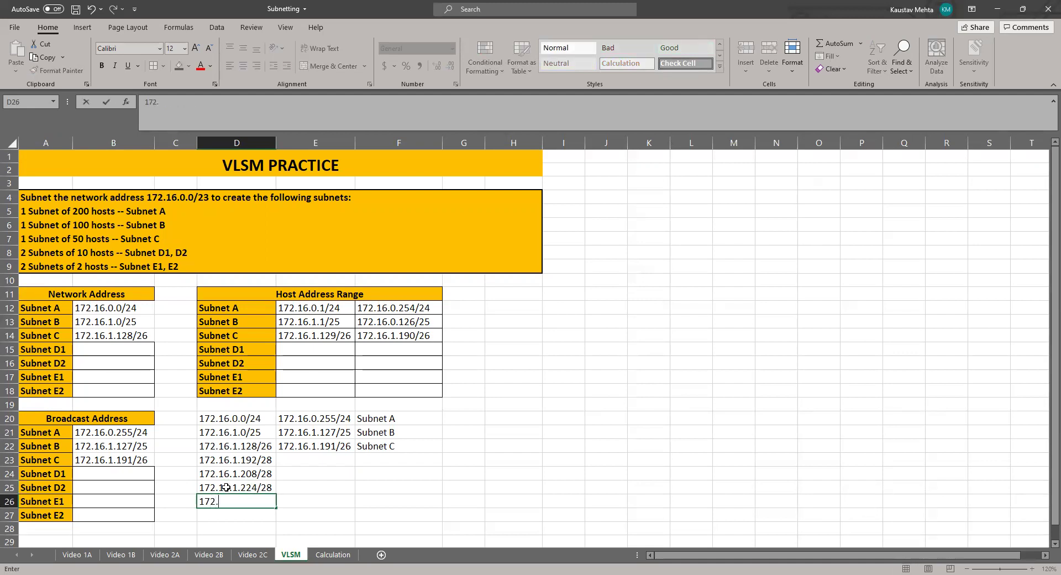
{"action": "type", "text": ".16.1."}
{"action": "type", "text": "240/28"}
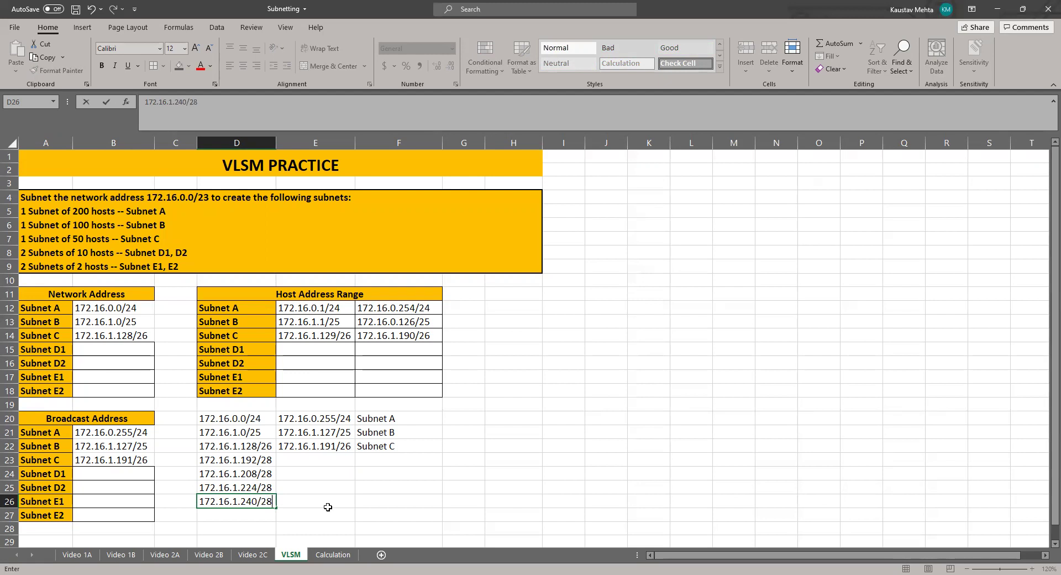
{"action": "key", "text": "Up"}
Enter the first /28 range's end address, 172.16.1.207/28, in E23.
{"action": "key", "text": "Right"}
{"action": "key", "text": "Right"}
{"action": "key", "text": "Left"}
{"action": "key", "text": "Up"}
{"action": "key", "text": "Up"}
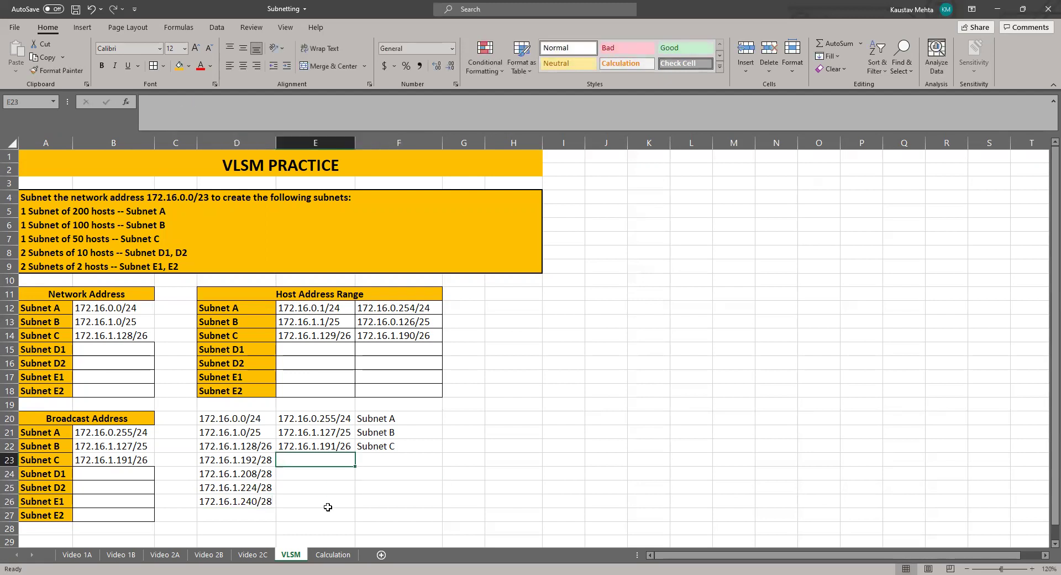
{"action": "type", "text": "192"}
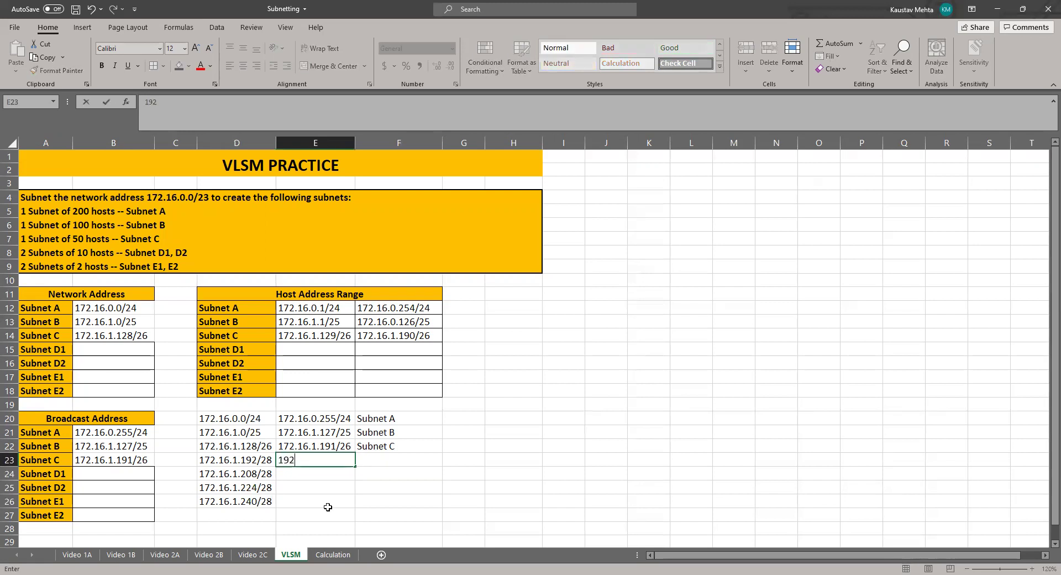
{"action": "key", "text": "BackSpace"}
{"action": "key", "text": "BackSpace"}
{"action": "type", "text": "72.16.1.207/28"}
{"action": "key", "text": "Return"}
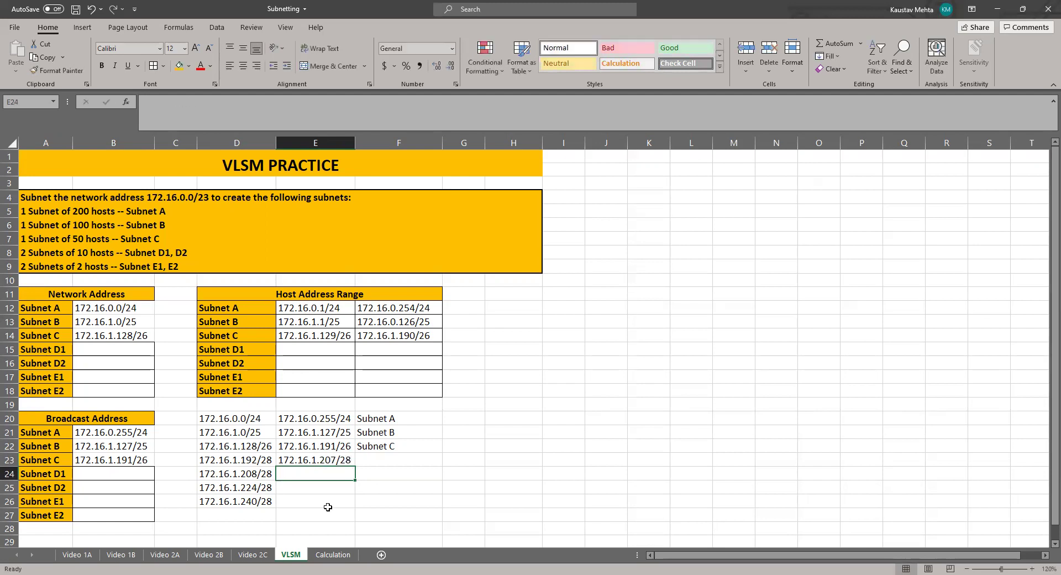
Enter the remaining /28 end addresses: 172.16.1.223/28 in E24, 172.16.1.239/28 in E25 and 172.16.1.255/28 in E26.
{"action": "type", "text": "172"}
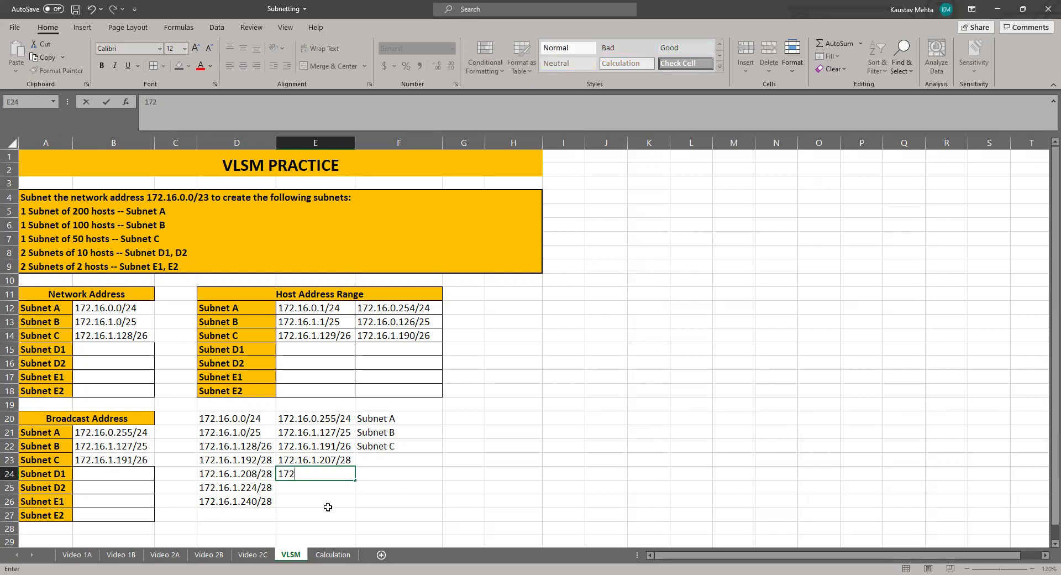
{"action": "type", "text": ".16.1.223/28"}
{"action": "key", "text": "Return"}
{"action": "type", "text": "172.16.1.239/28"}
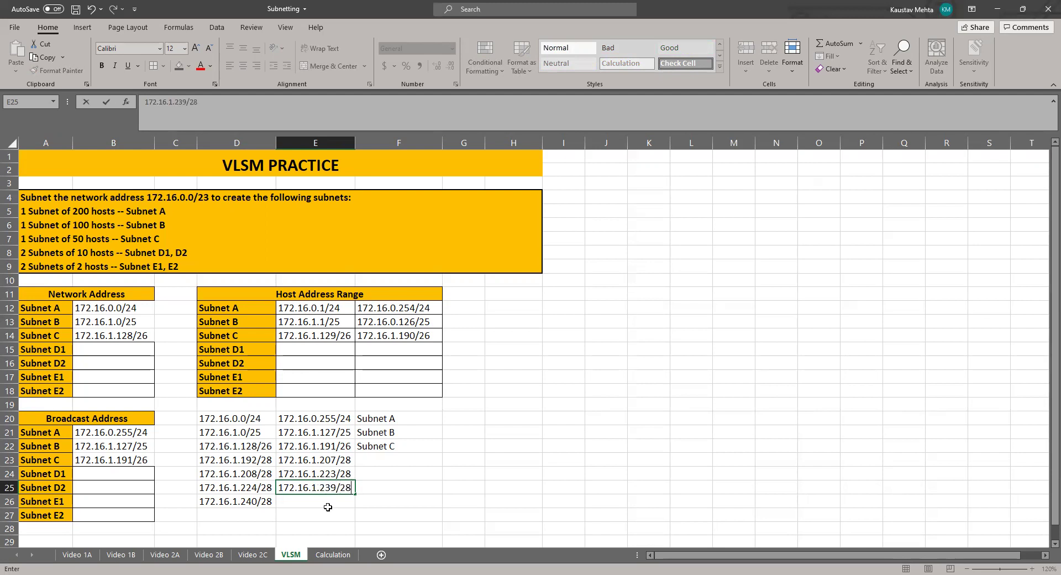
{"action": "key", "text": "Return"}
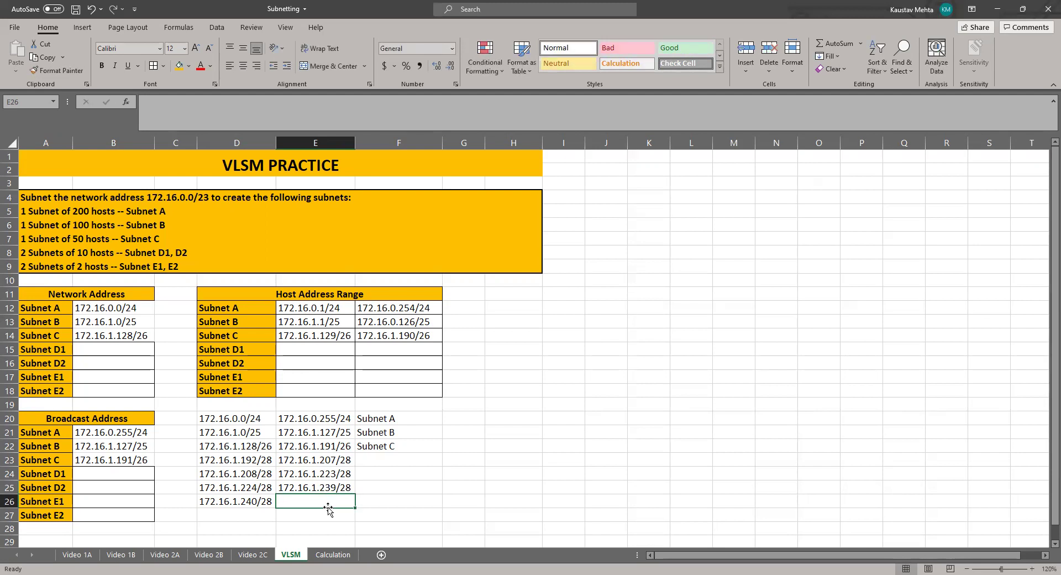
{"action": "type", "text": "172.16.1."}
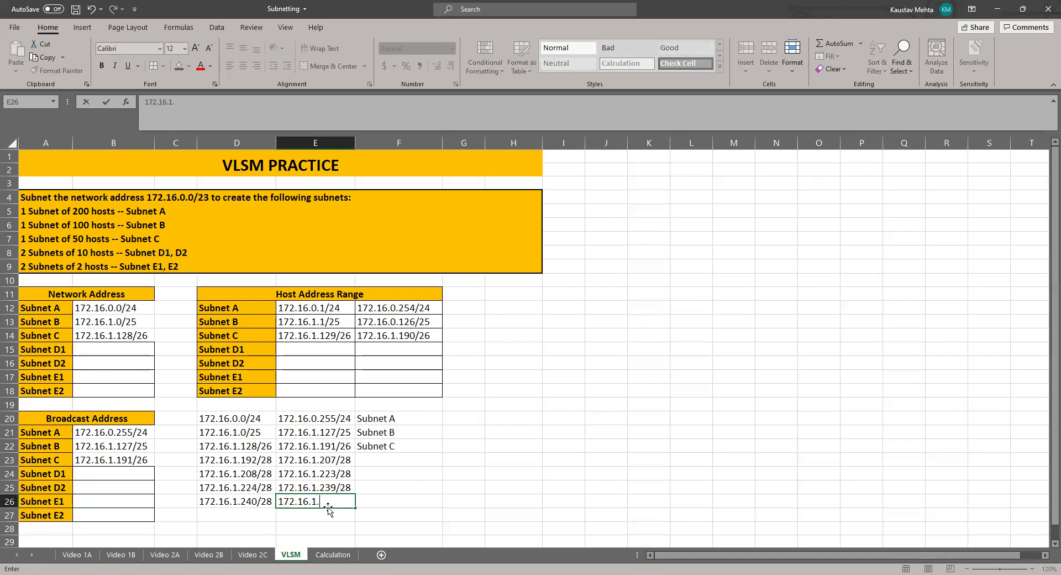
{"action": "type", "text": "255/28"}
{"action": "left_click", "coordinate": [447, 488]}
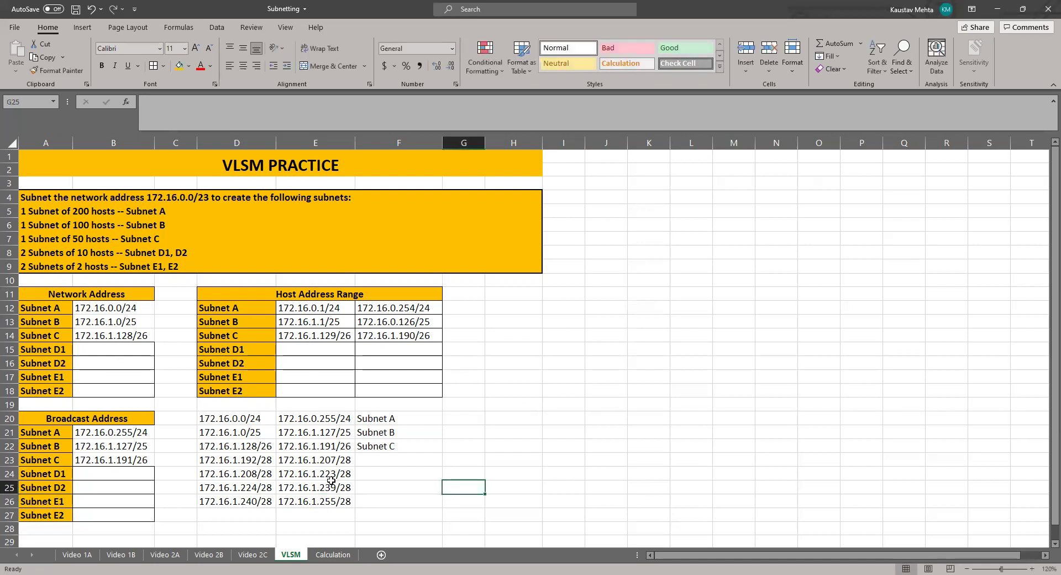
Review the four /28 start addresses in D23:D26 and check the host bits in E8:H8 on the Calculation sheet.
{"action": "left_click_drag", "start_coordinate": [246, 460], "coordinate": [258, 500]}
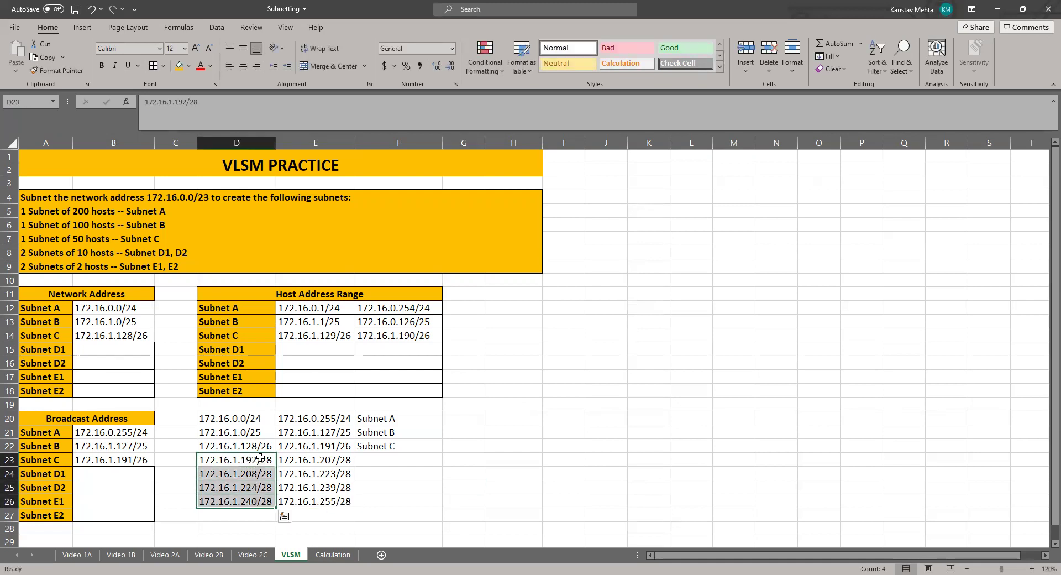
{"action": "left_click", "coordinate": [426, 499]}
{"action": "left_click_drag", "start_coordinate": [265, 460], "coordinate": [267, 473]}
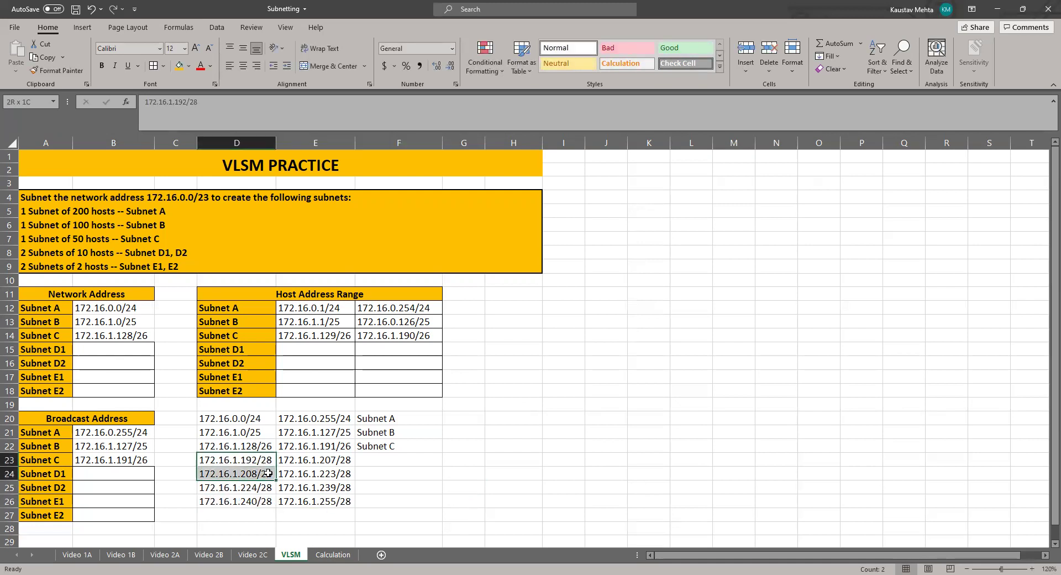
{"action": "left_click", "coordinate": [424, 516]}
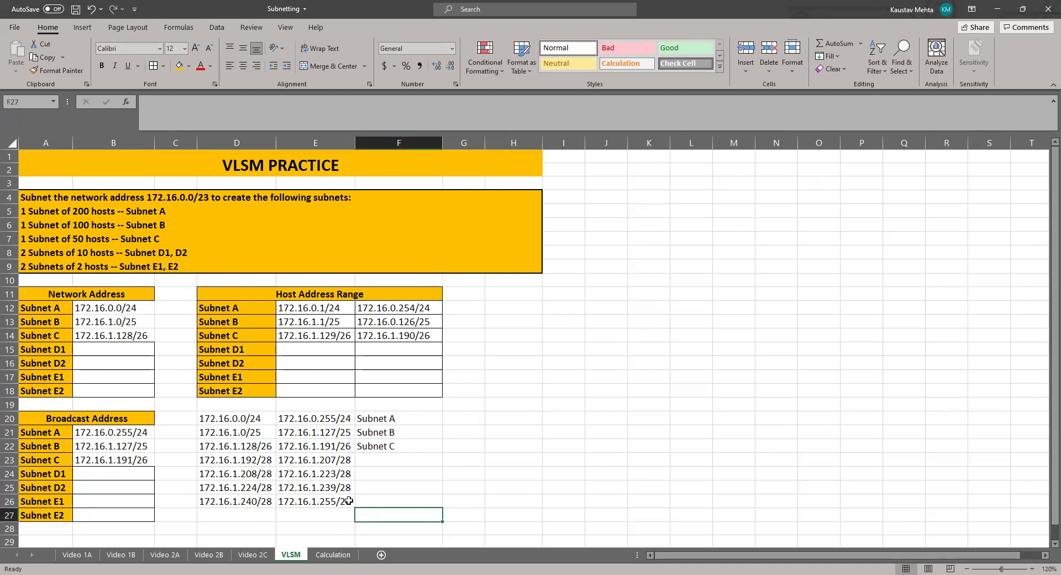
{"action": "left_click", "coordinate": [334, 555]}
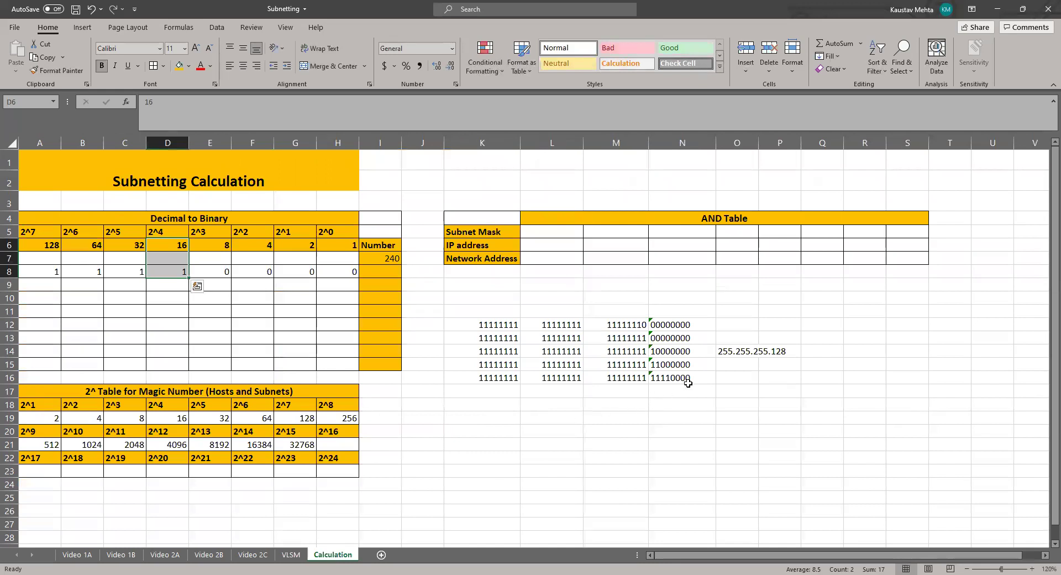
{"action": "left_click", "coordinate": [249, 309]}
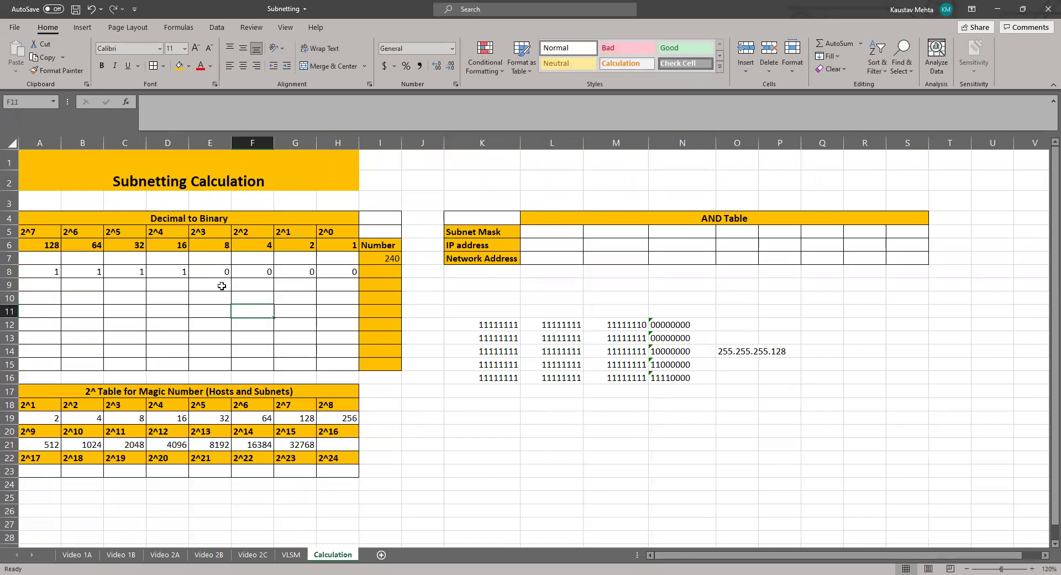
{"action": "left_click_drag", "start_coordinate": [208, 273], "coordinate": [352, 275]}
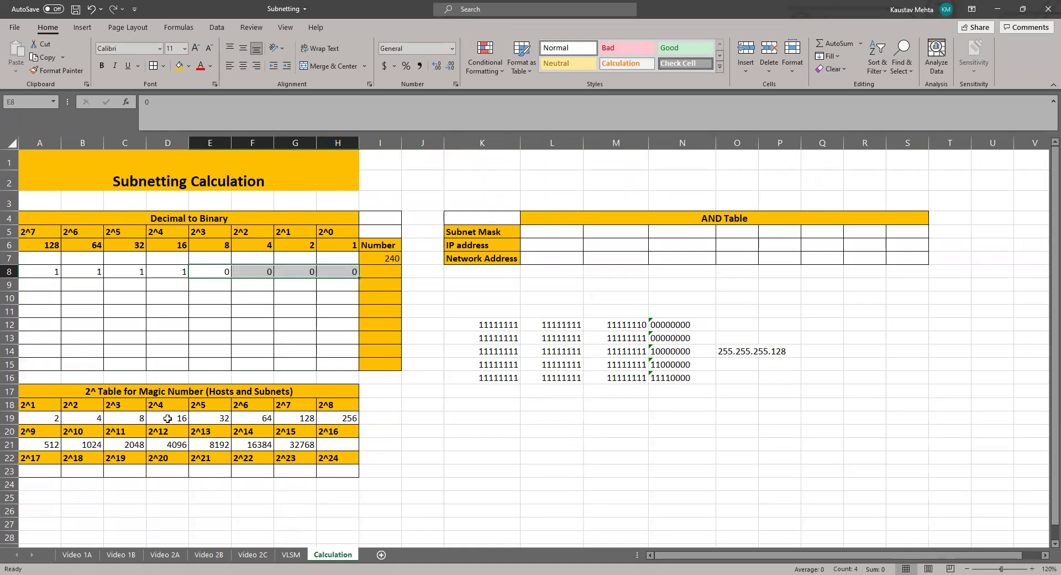
On the VLSM sheet, copy D23 to Subnet D1's network address in B15 and E23 to its broadcast address in B24.
{"action": "left_click", "coordinate": [291, 555]}
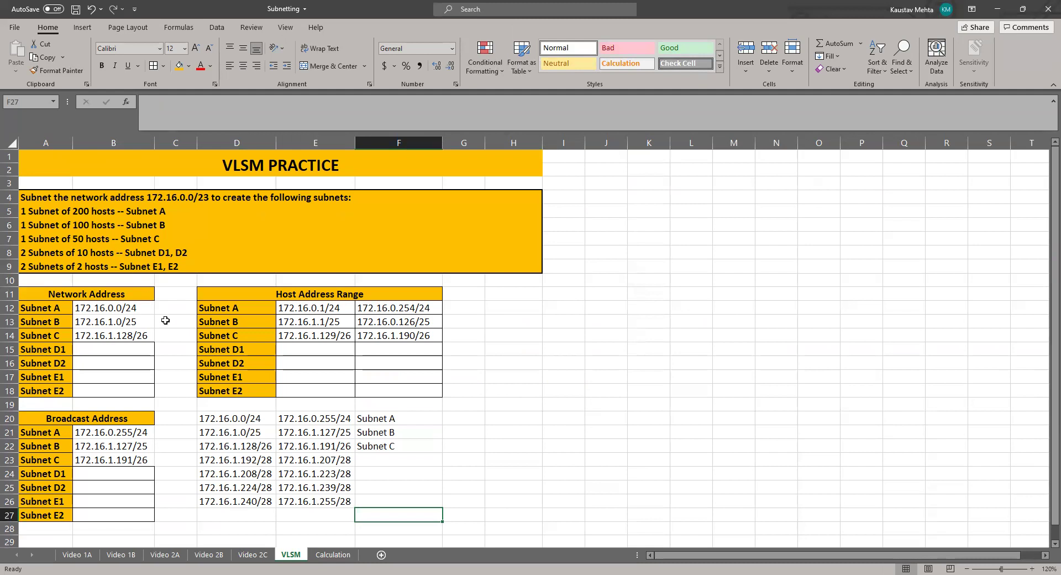
{"action": "left_click", "coordinate": [232, 459]}
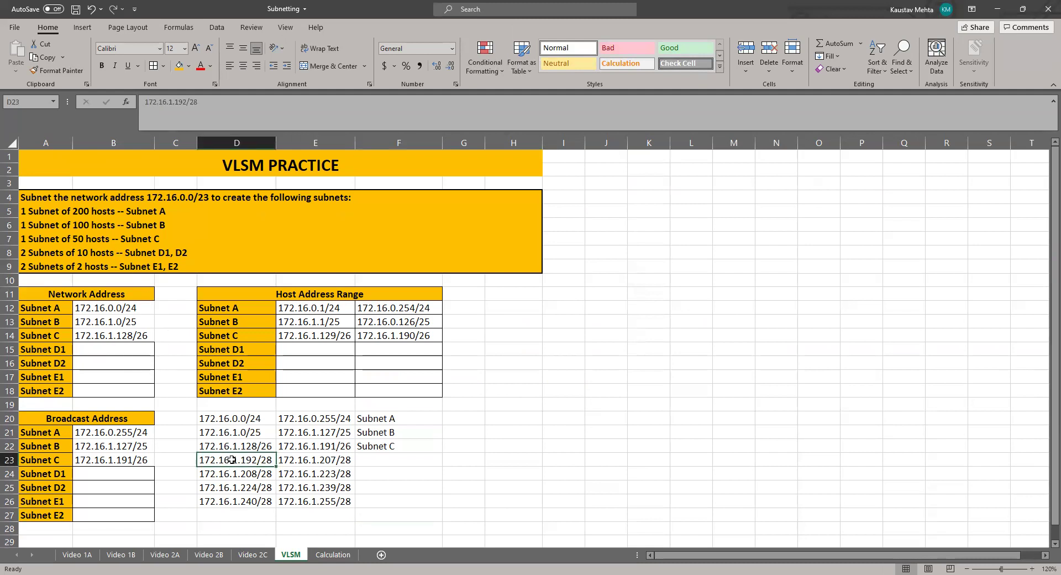
{"action": "key", "text": "ctrl+c"}
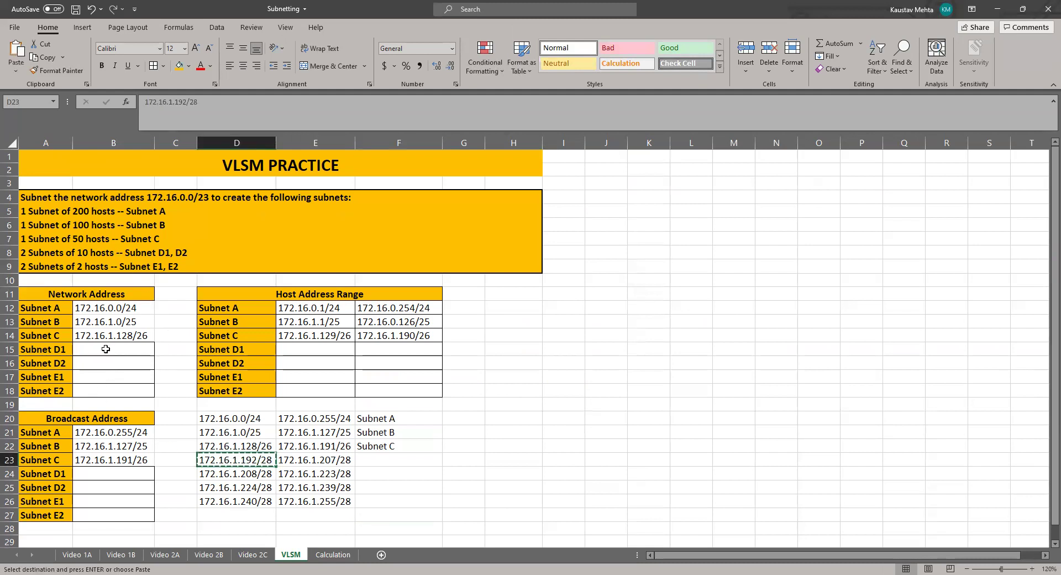
{"action": "left_click", "coordinate": [106, 349]}
{"action": "key", "text": "ctrl+v"}
{"action": "left_click", "coordinate": [297, 461]}
{"action": "key", "text": "ctrl+c"}
{"action": "left_click", "coordinate": [111, 472]}
{"action": "key", "text": "ctrl+v"}
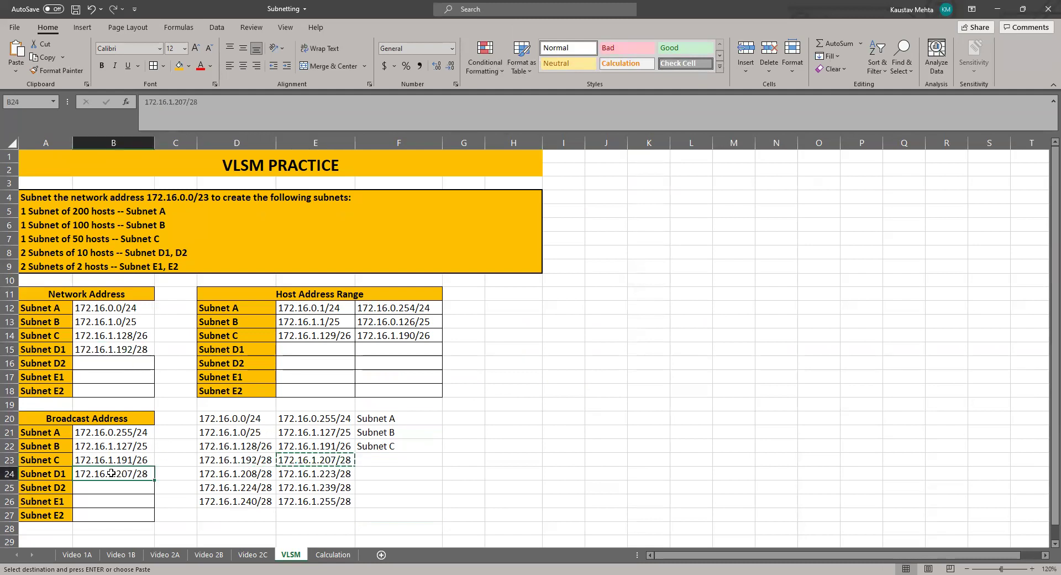
Label the first two /28 ranges as Subnet D1 in F23 and Subnet D2 in F24.
{"action": "left_click", "coordinate": [373, 458]}
{"action": "type", "text": "Subnet D1"}
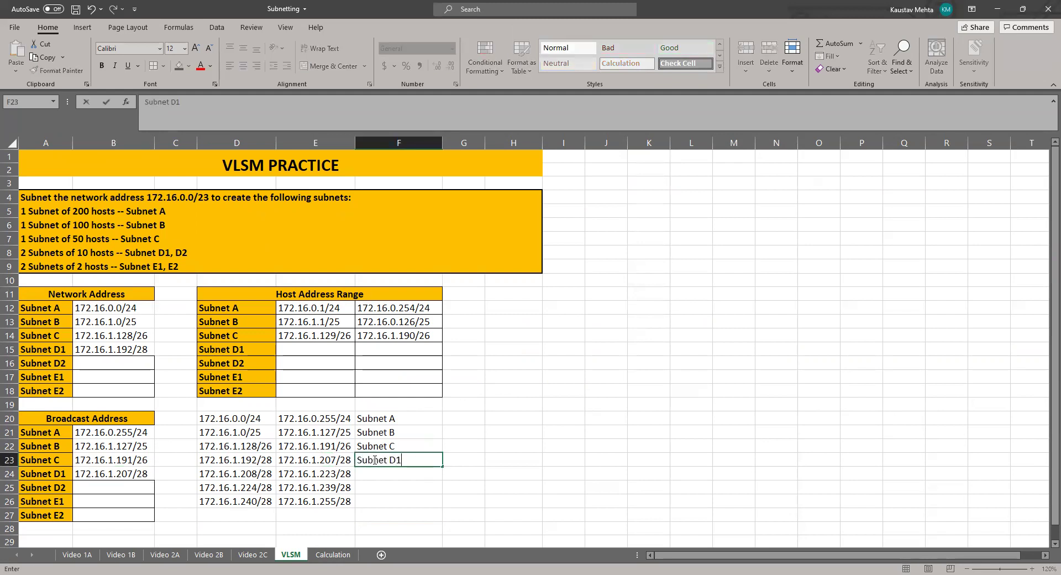
{"action": "left_click", "coordinate": [384, 477]}
{"action": "type", "text": "Sub"}
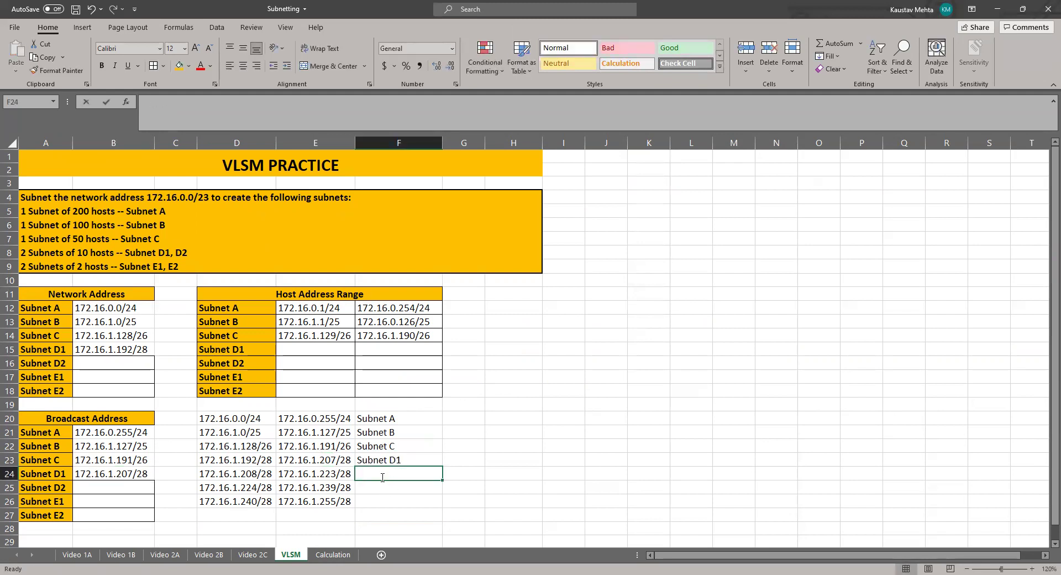
{"action": "type", "text": "net "}
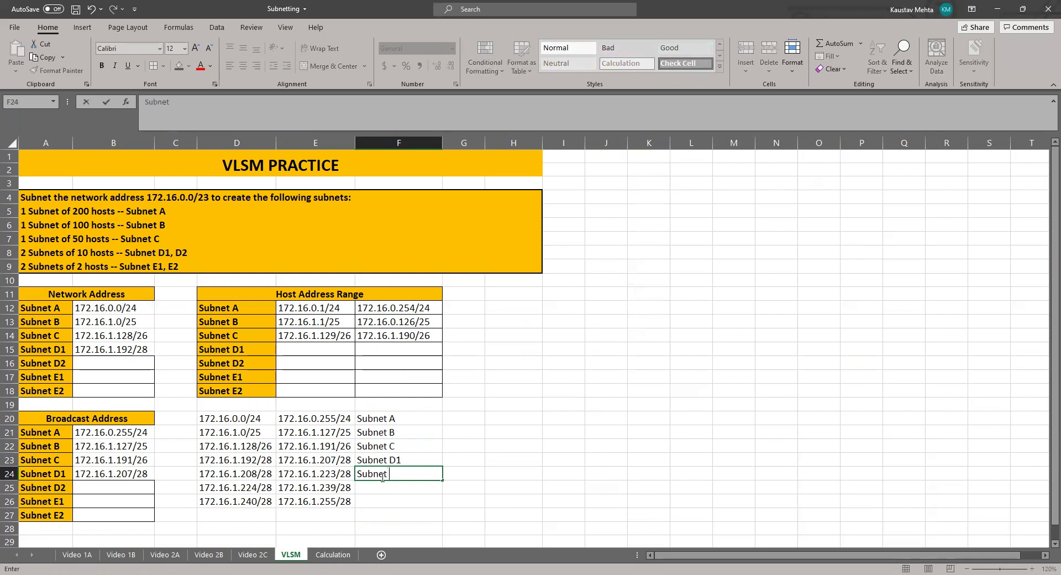
{"action": "type", "text": "D2"}
Copy D24 to Subnet D2's network address in B16 and E24 to its broadcast address in B25.
{"action": "left_click", "coordinate": [252, 476]}
{"action": "key", "text": "ctrl+c"}
{"action": "left_click", "coordinate": [88, 362]}
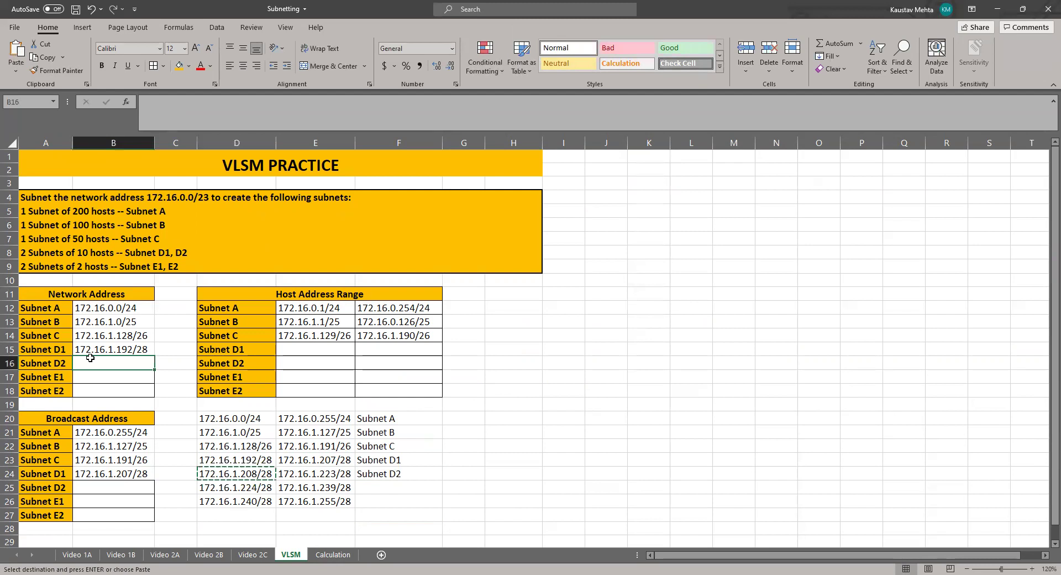
{"action": "key", "text": "ctrl+v"}
{"action": "left_click", "coordinate": [293, 475]}
{"action": "key", "text": "ctrl+c"}
{"action": "left_click", "coordinate": [131, 486]}
{"action": "key", "text": "ctrl+v"}
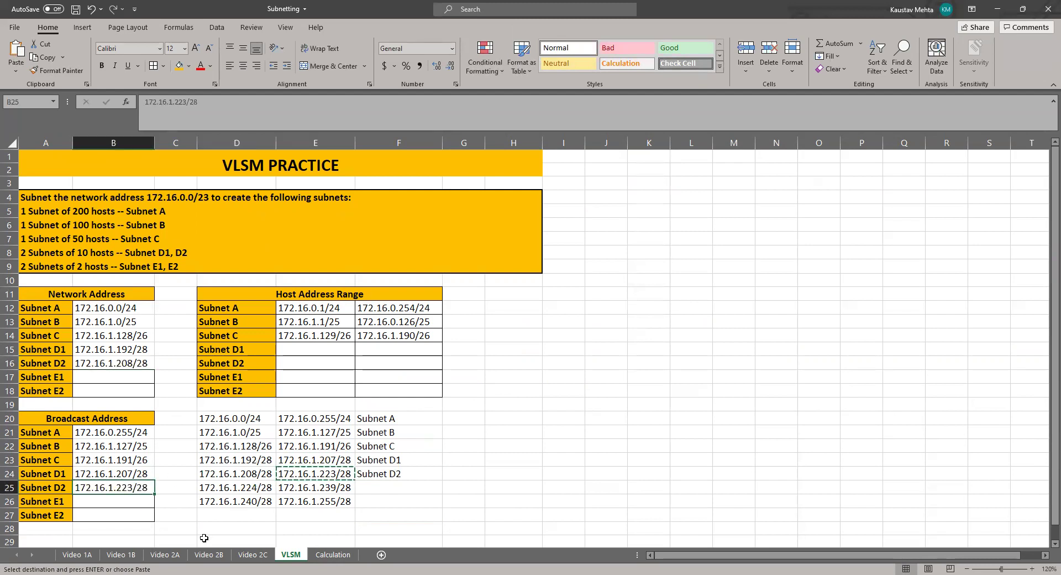
Fill Subnet D1's host address range with 172.16.1.193/28 in E15 and 172.16.1.222/28 in F15.
{"action": "left_click", "coordinate": [299, 352]}
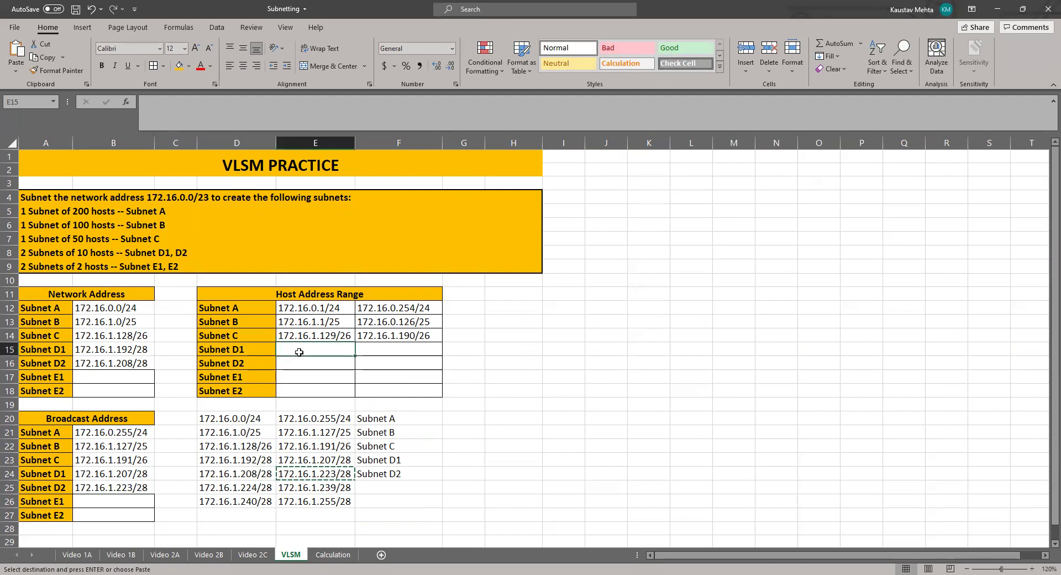
{"action": "type", "text": "172.16.1.193"}
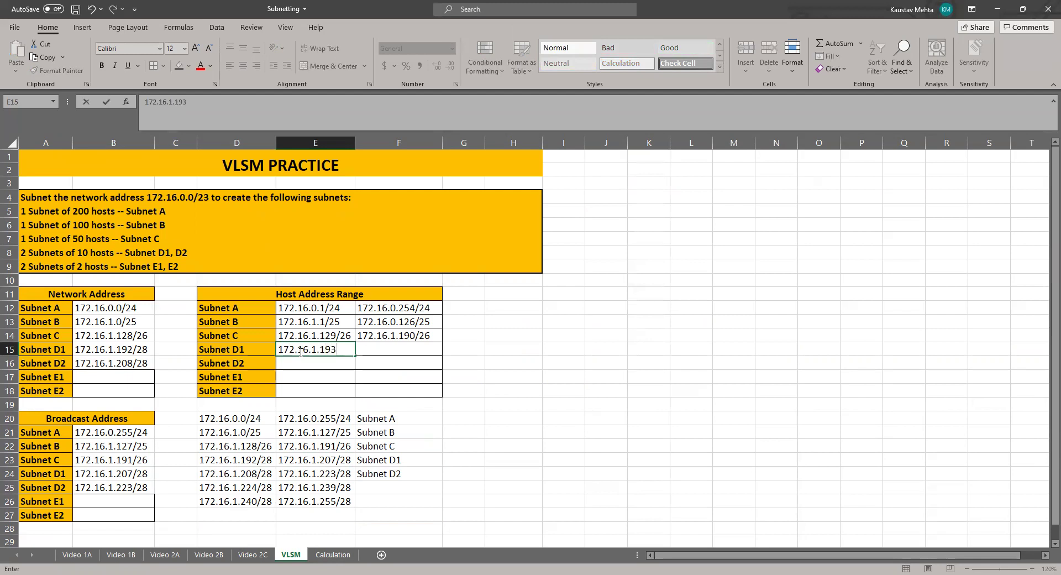
{"action": "key", "text": "Tab"}
{"action": "type", "text": "17"}
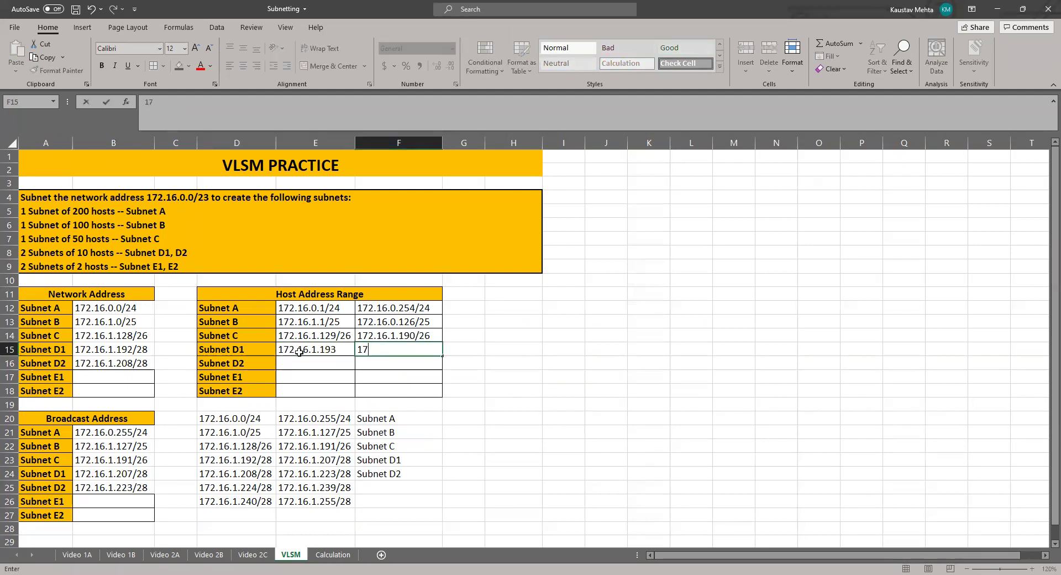
{"action": "type", "text": "2.16.1"}
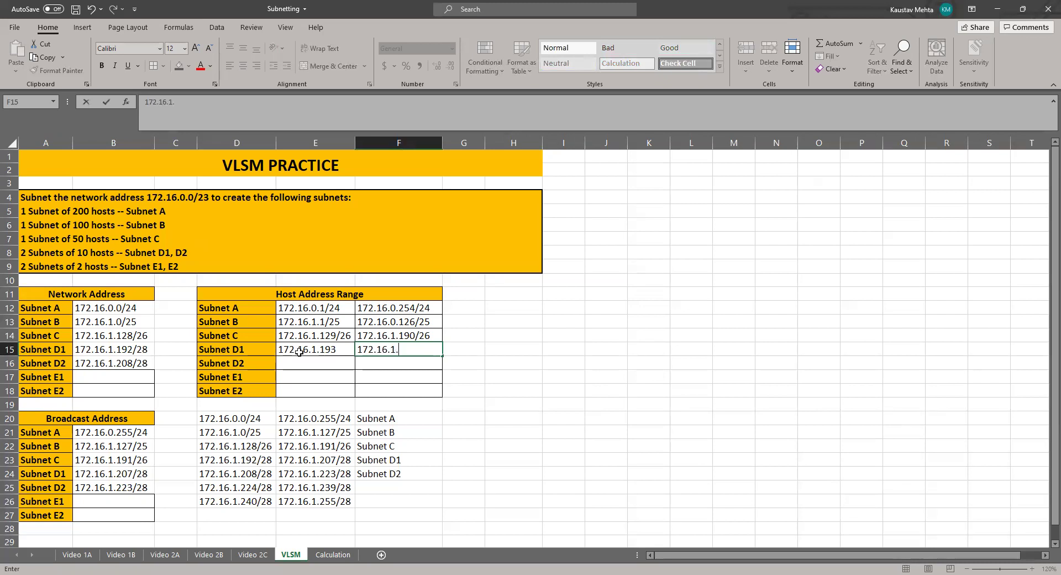
{"action": "type", "text": ".222/28"}
{"action": "left_click", "coordinate": [299, 352]}
{"action": "left_click", "coordinate": [213, 109]}
{"action": "type", "text": "/28"}
{"action": "left_click", "coordinate": [330, 363]}
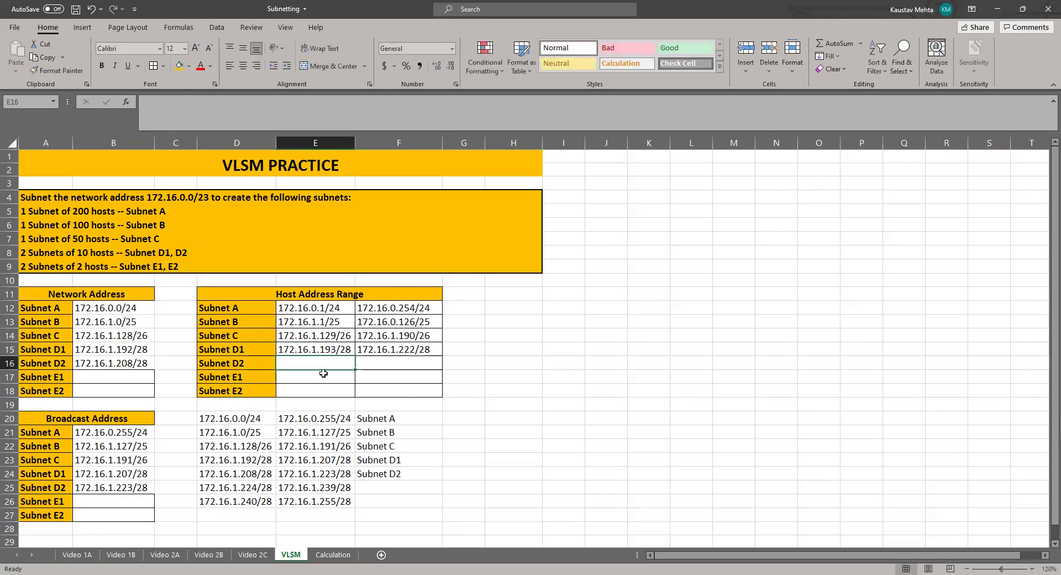
Enter 172.16.1.209 as Subnet D2's first host in E16 and correct Subnet D1's last host in F15 to 172.16.1.206/28.
{"action": "type", "text": "172.16.1"}
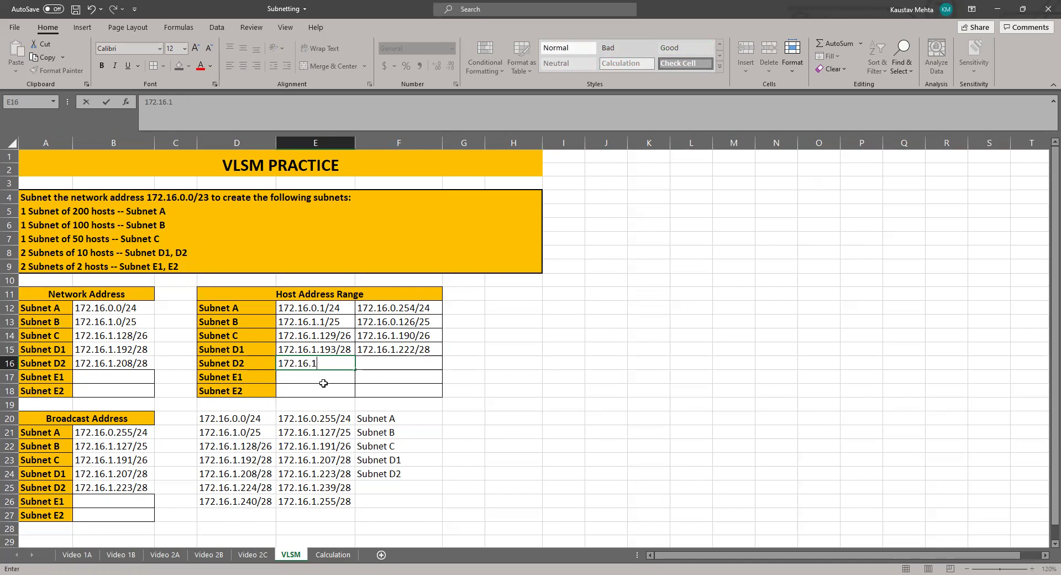
{"action": "type", "text": ".209"}
{"action": "left_click", "coordinate": [391, 350]}
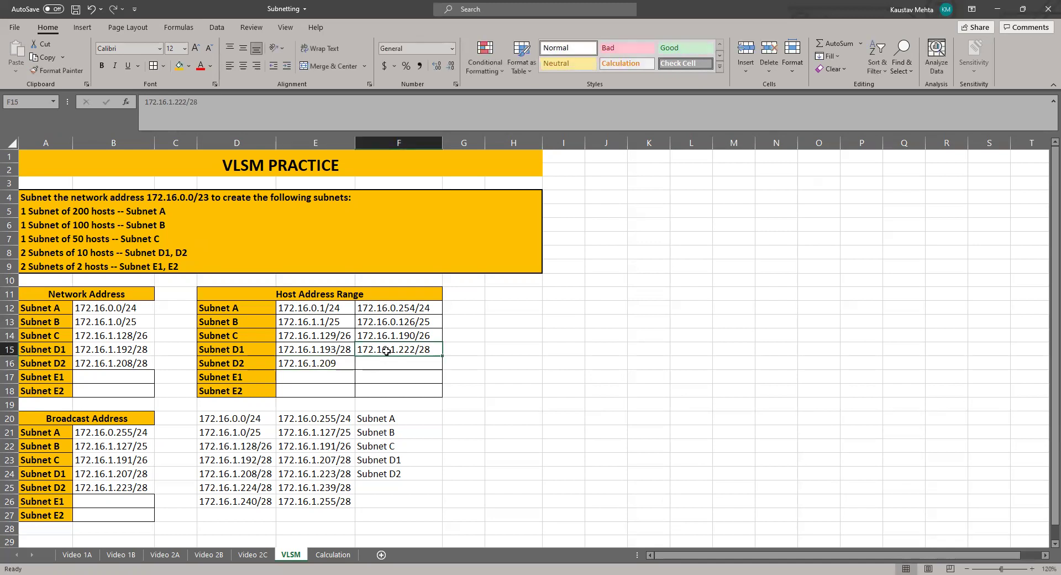
{"action": "left_click", "coordinate": [187, 103]}
{"action": "key", "text": "BackSpace"}
{"action": "key", "text": "BackSpace"}
{"action": "type", "text": "06"}
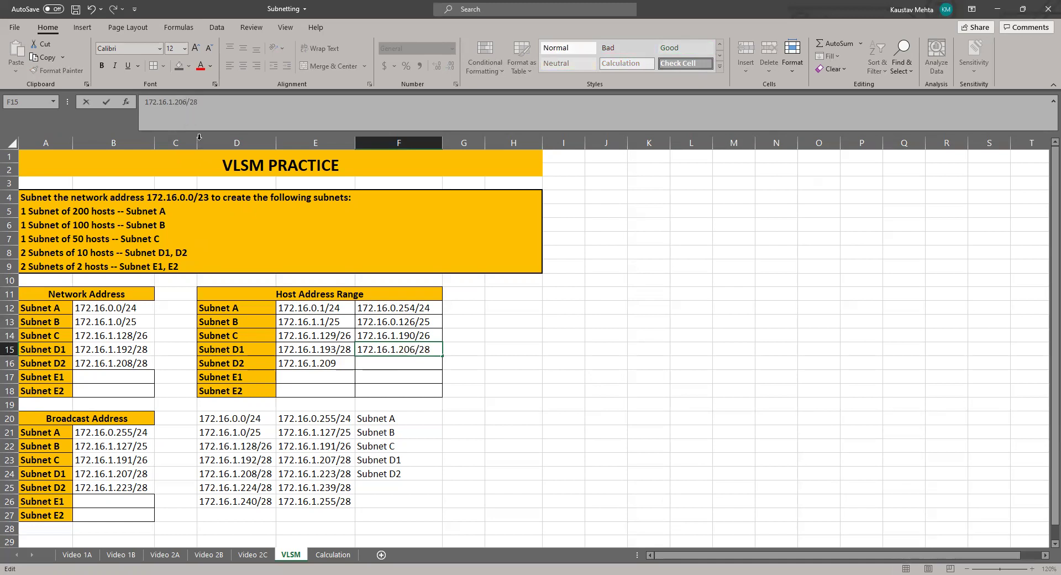
Enter 172.16.1.222/28 as Subnet D2's last host address in F16.
{"action": "left_click", "coordinate": [380, 364]}
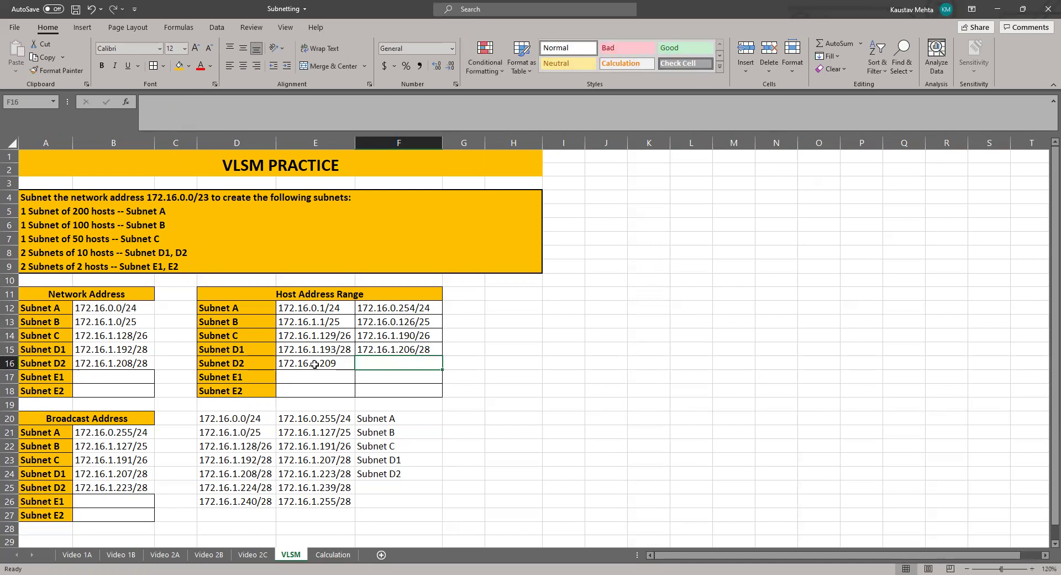
{"action": "type", "text": "1"}
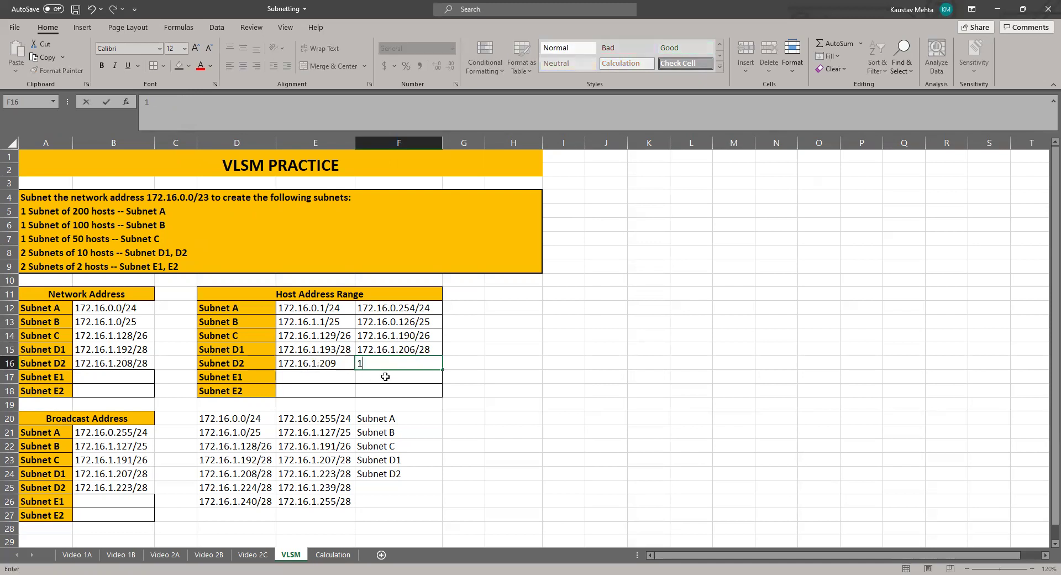
{"action": "type", "text": "72.165"}
{"action": "type", "text": "1."}
{"action": "type", "text": "222"}
{"action": "type", "text": "/28"}
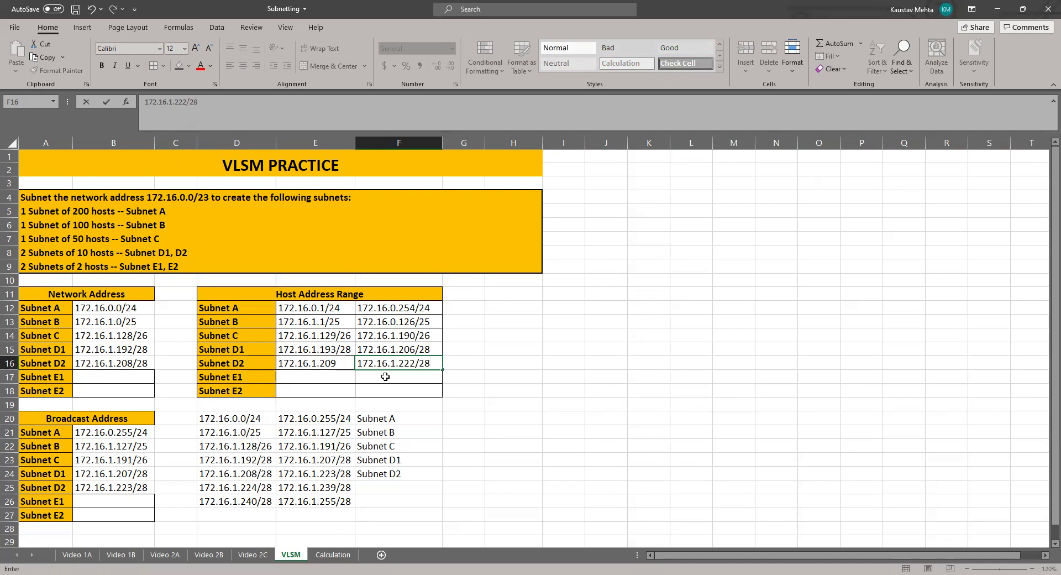
{"action": "left_click", "coordinate": [533, 485]}
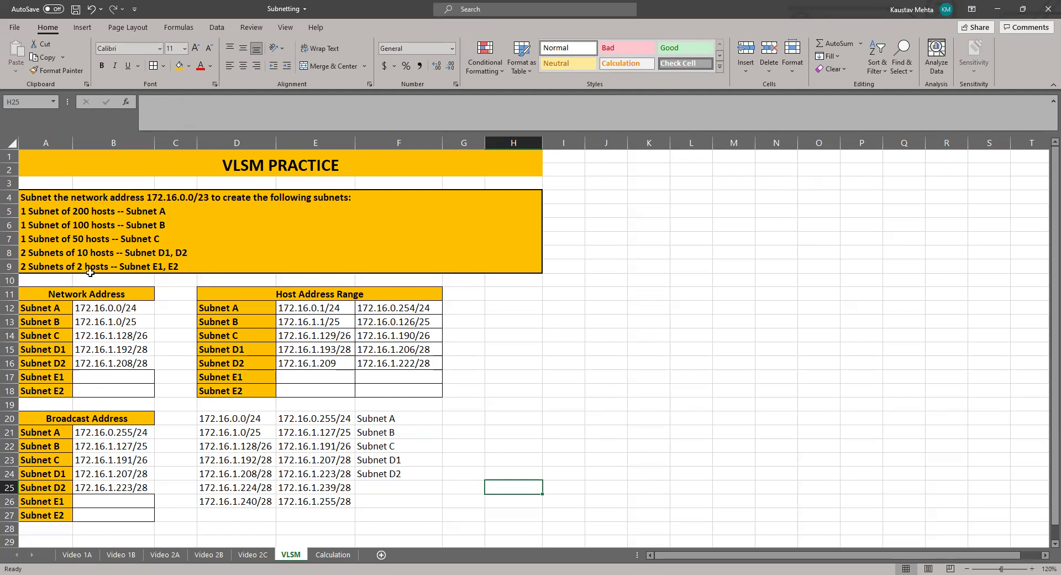
On the Calculation sheet, set the 8 and 4 bits in E8 and F8 to 1 and check the remaining two host bits against 2^2.
{"action": "left_click", "coordinate": [335, 555]}
{"action": "left_click_drag", "start_coordinate": [677, 379], "coordinate": [491, 375]}
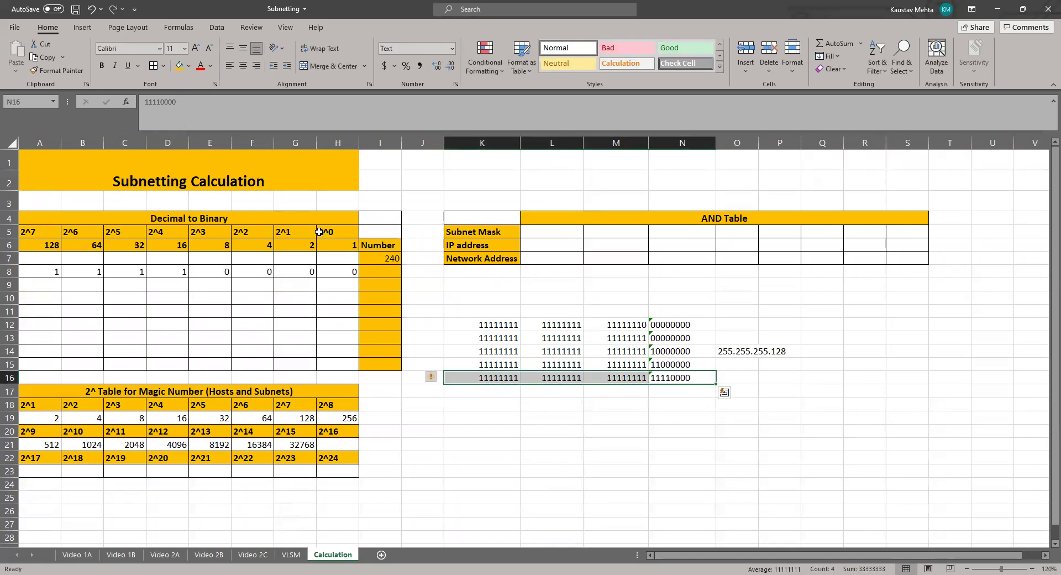
{"action": "left_click", "coordinate": [255, 276]}
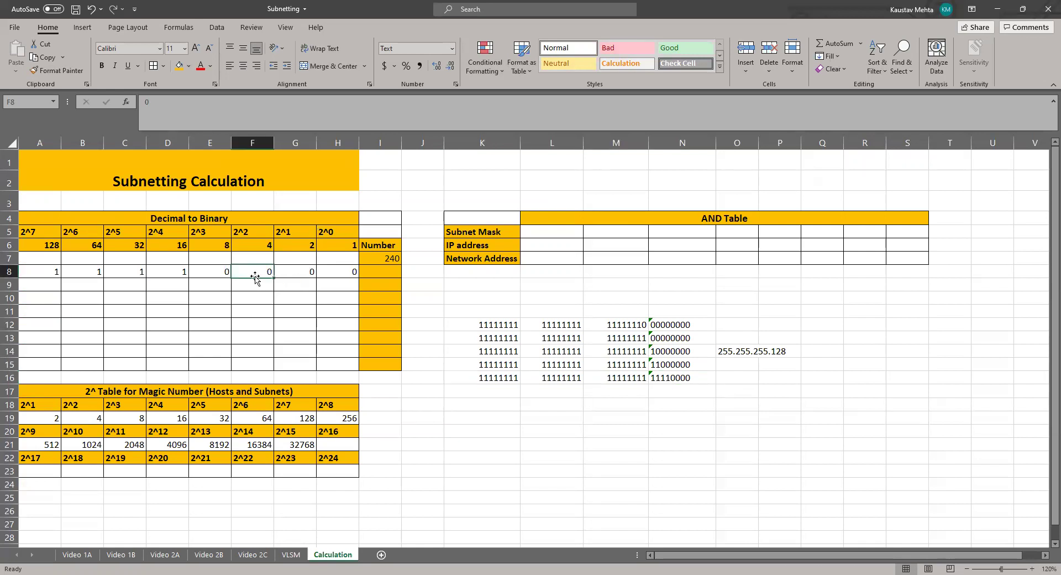
{"action": "left_click", "coordinate": [210, 271]}
{"action": "type", "text": "1"}
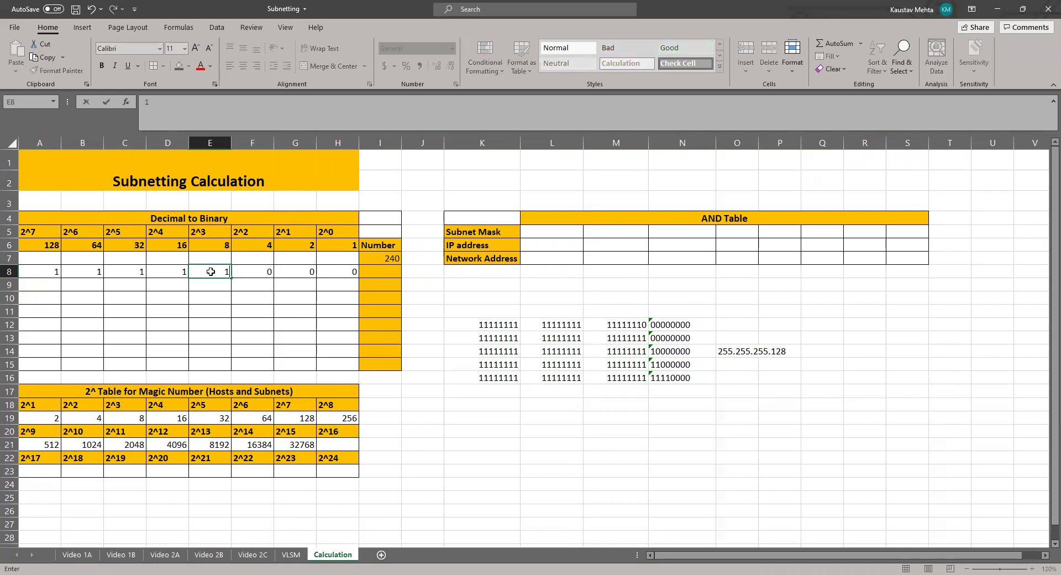
{"action": "key", "text": "Tab"}
{"action": "type", "text": "1"}
{"action": "key", "text": "Tab"}
{"action": "key", "text": "Down"}
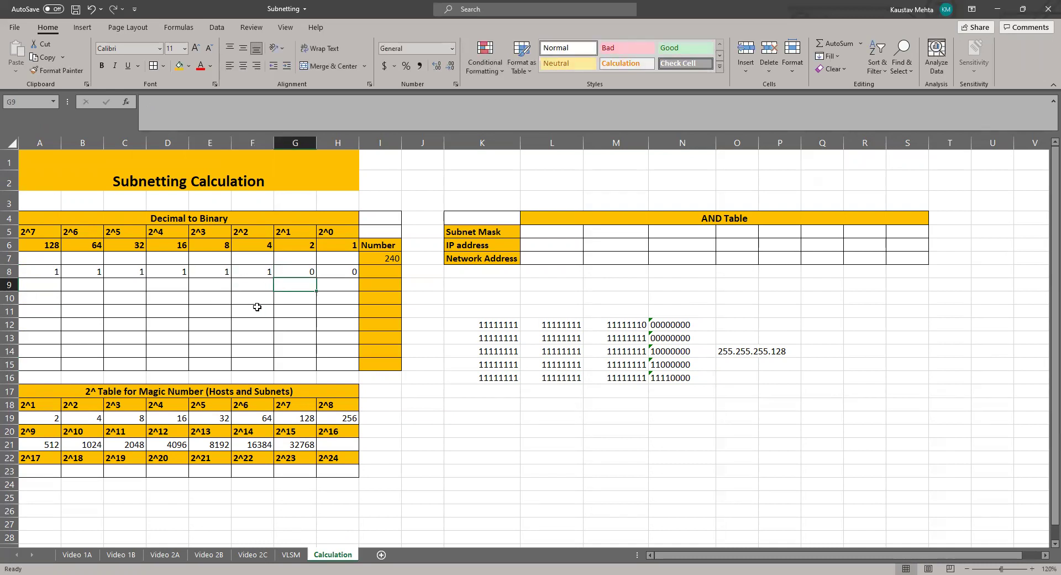
{"action": "left_click_drag", "start_coordinate": [299, 271], "coordinate": [333, 270]}
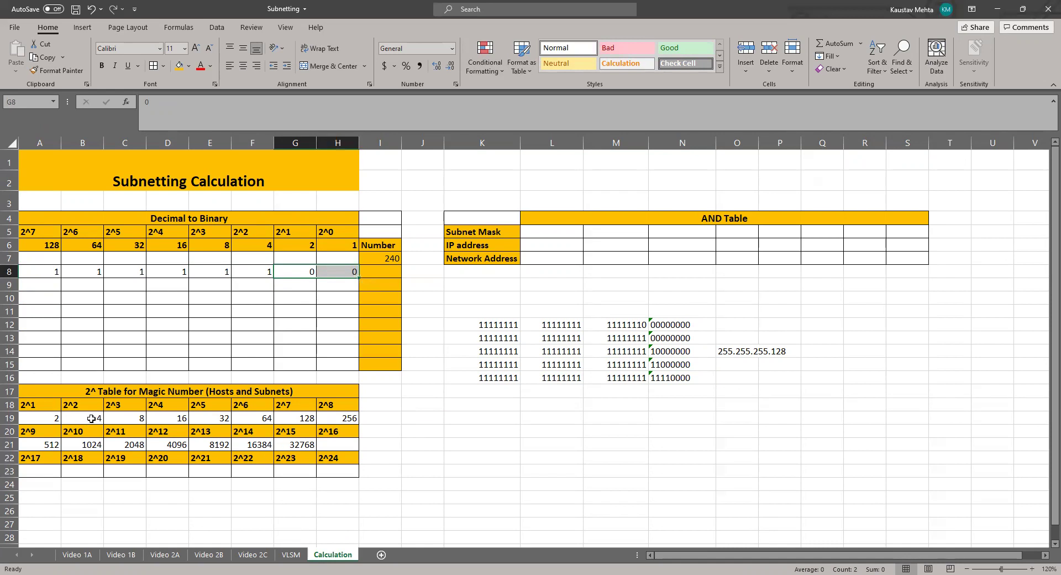
{"action": "left_click", "coordinate": [90, 420]}
On the VLSM sheet, clear the range in D26:E26 and change the network address in D25 to 172.16.1.224/30.
{"action": "left_click", "coordinate": [289, 554]}
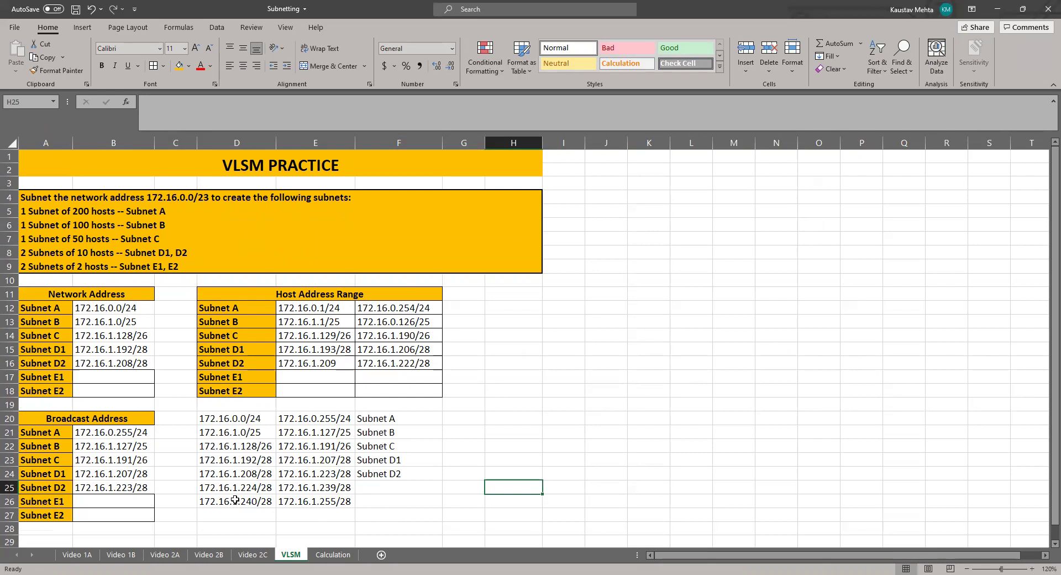
{"action": "left_click_drag", "start_coordinate": [235, 496], "coordinate": [318, 504]}
{"action": "key", "text": "Delete"}
{"action": "left_click", "coordinate": [250, 489]}
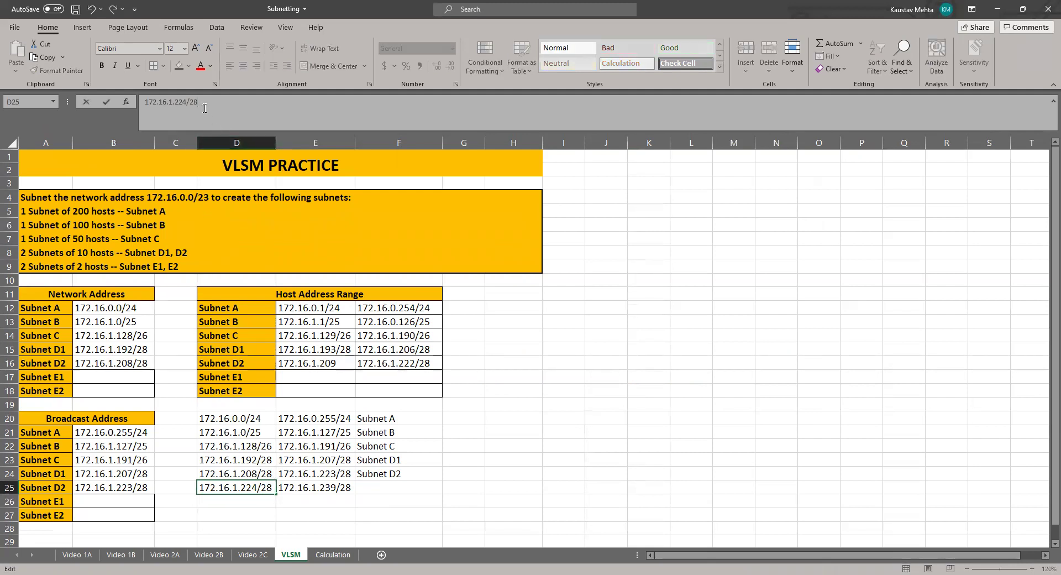
{"action": "key", "text": "BackSpace"}
{"action": "key", "text": "BackSpace"}
{"action": "type", "text": "30"}
Trim the broadcast address in E25 down to 172.16.1. by removing its last octet and prefix.
{"action": "left_click", "coordinate": [315, 490]}
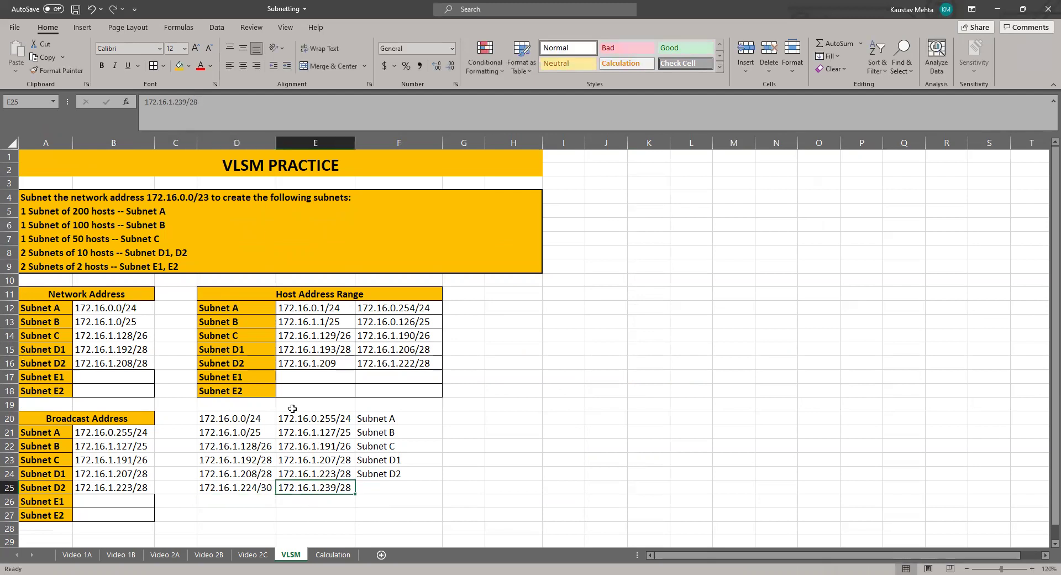
{"action": "left_click", "coordinate": [207, 101]}
{"action": "key", "text": "BackSpace"}
{"action": "key", "text": "BackSpace"}
{"action": "key", "text": "BackSpace"}
{"action": "key", "text": "BackSpace"}
{"action": "key", "text": "BackSpace"}
{"action": "key", "text": "BackSpace"}
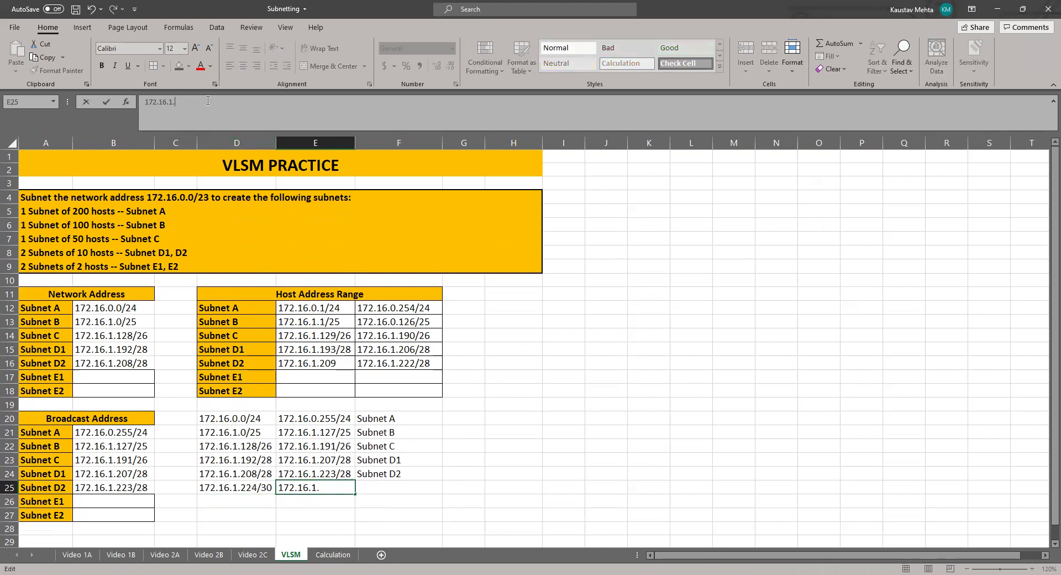
Check the place value of the last 1 bit on the Calculation sheet and enter 172.16.1.228/30 in D26 of the VLSM sheet.
{"action": "left_click", "coordinate": [333, 554]}
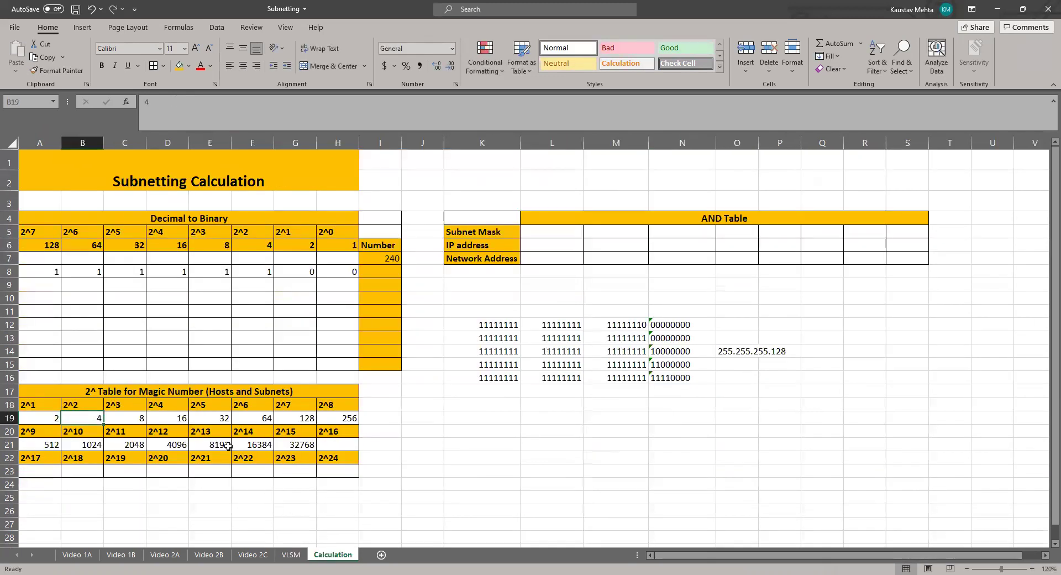
{"action": "left_click_drag", "start_coordinate": [249, 247], "coordinate": [251, 276]}
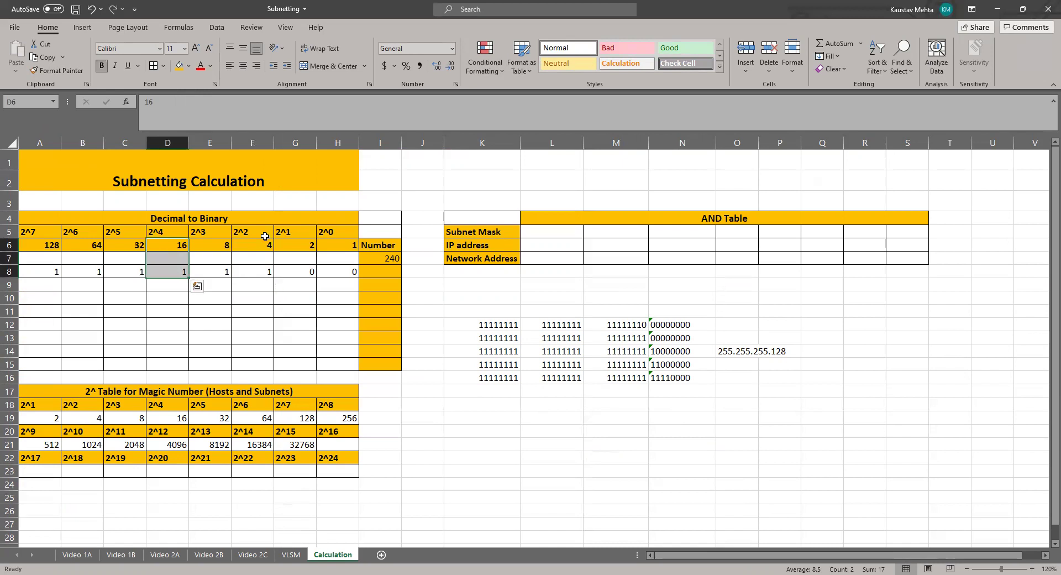
{"action": "left_click", "coordinate": [260, 251]}
{"action": "left_click_drag", "start_coordinate": [261, 251], "coordinate": [265, 277]}
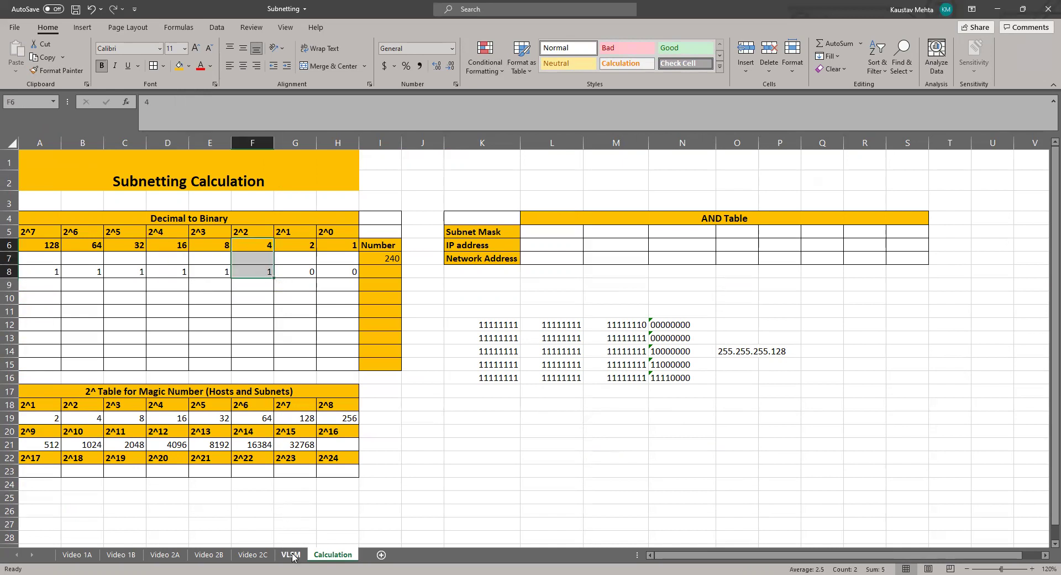
{"action": "left_click", "coordinate": [291, 554]}
{"action": "left_click", "coordinate": [228, 498]}
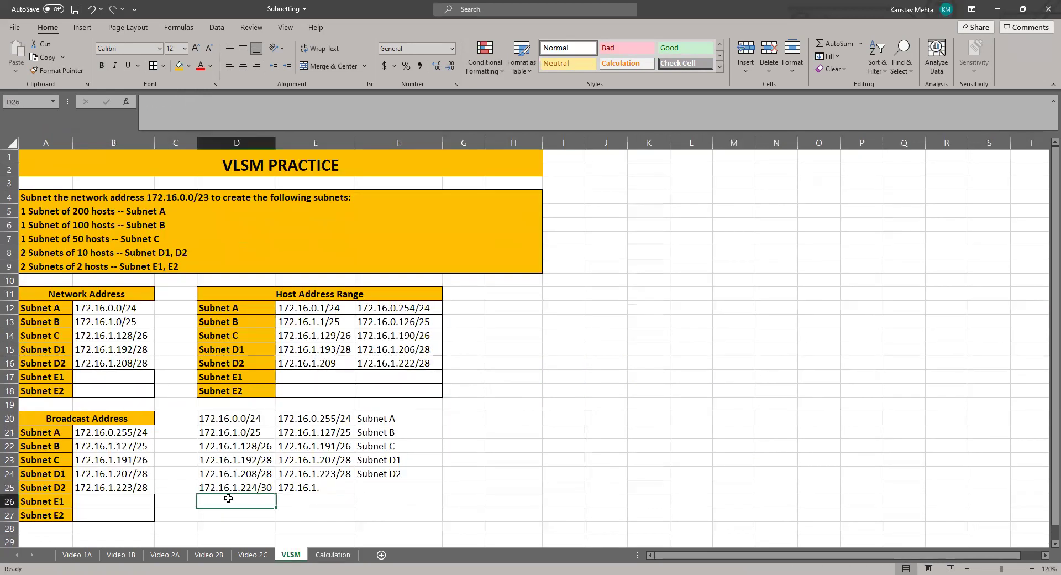
{"action": "type", "text": "172.16.1.22"}
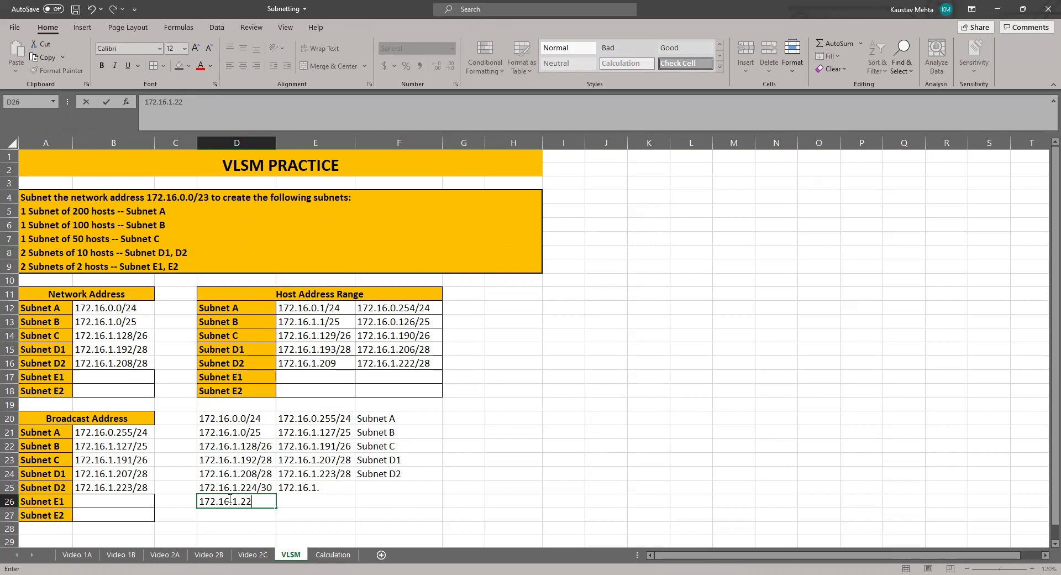
{"action": "type", "text": "8/30"}
Fill in the broadcast addresses of the two /30 ranges with 172.16.1.227/30 in E25 and 172.16.1.231/30 in E26.
{"action": "left_click", "coordinate": [309, 487]}
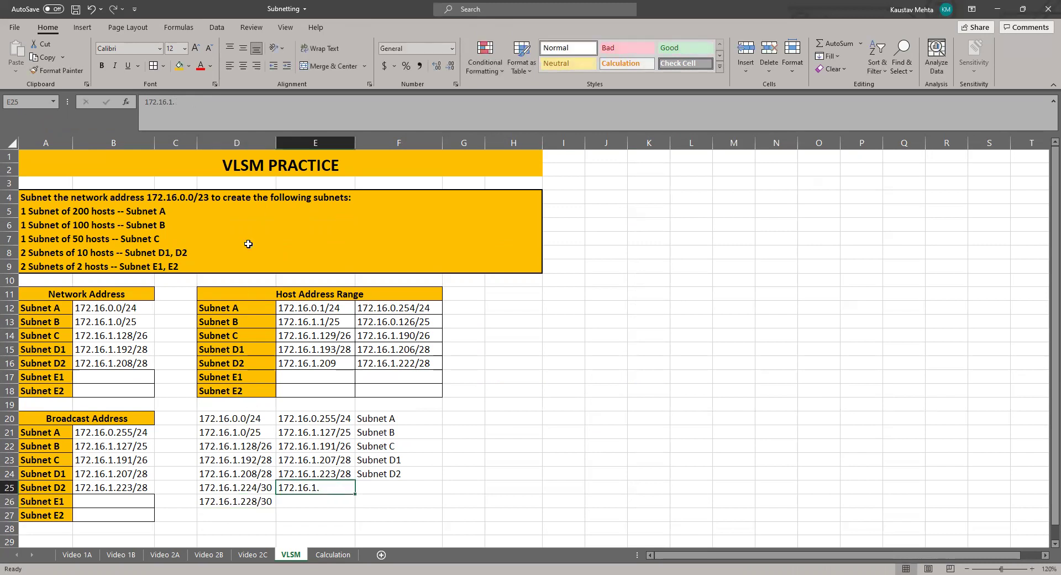
{"action": "left_click", "coordinate": [214, 108]}
{"action": "type", "text": "172.16.1."}
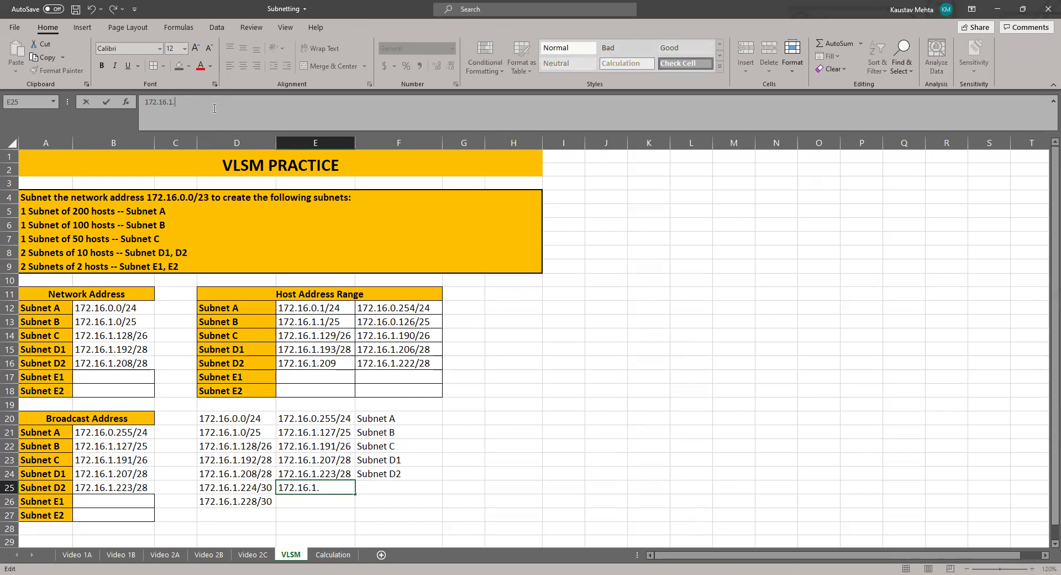
{"action": "type", "text": "227/30"}
{"action": "left_click", "coordinate": [318, 500]}
{"action": "type", "text": "17"}
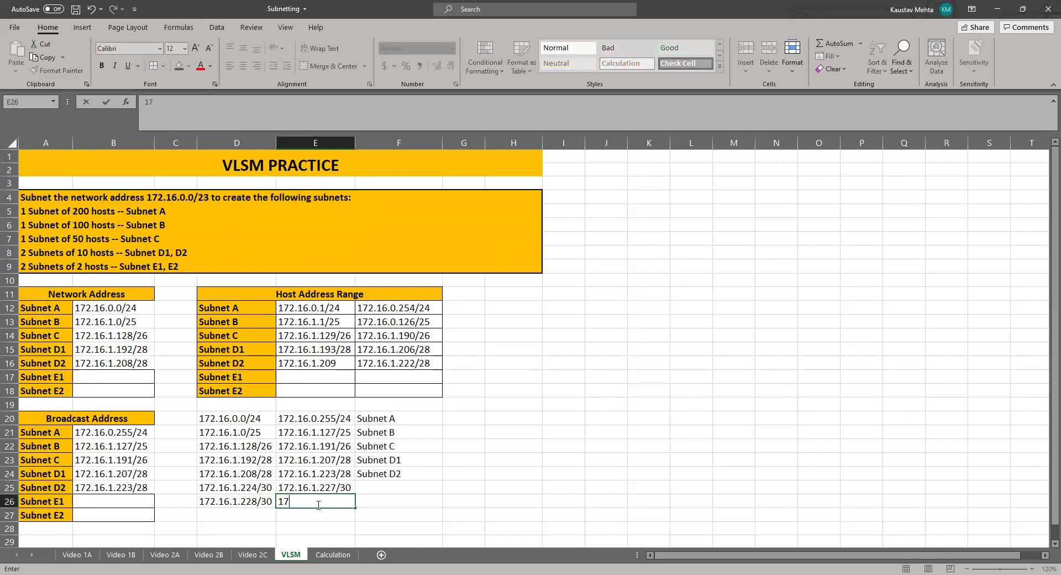
{"action": "type", "text": "2.16.1.231/30"}
{"action": "key", "text": "Return"}
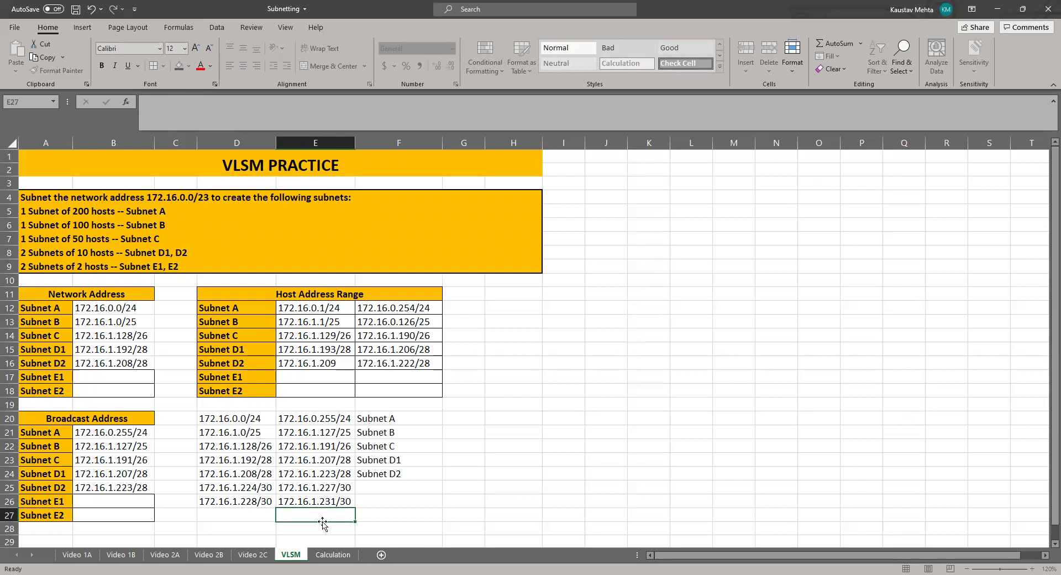
Review the two /30 ranges in rows 25 and 26 and the bit table on the Calculation sheet.
{"action": "left_click", "coordinate": [263, 505]}
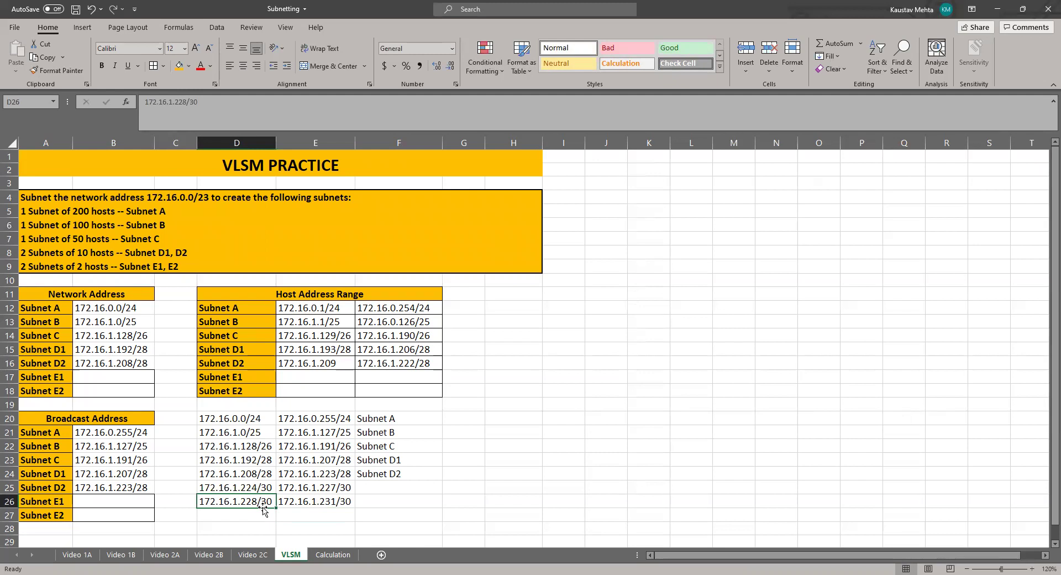
{"action": "left_click", "coordinate": [327, 502]}
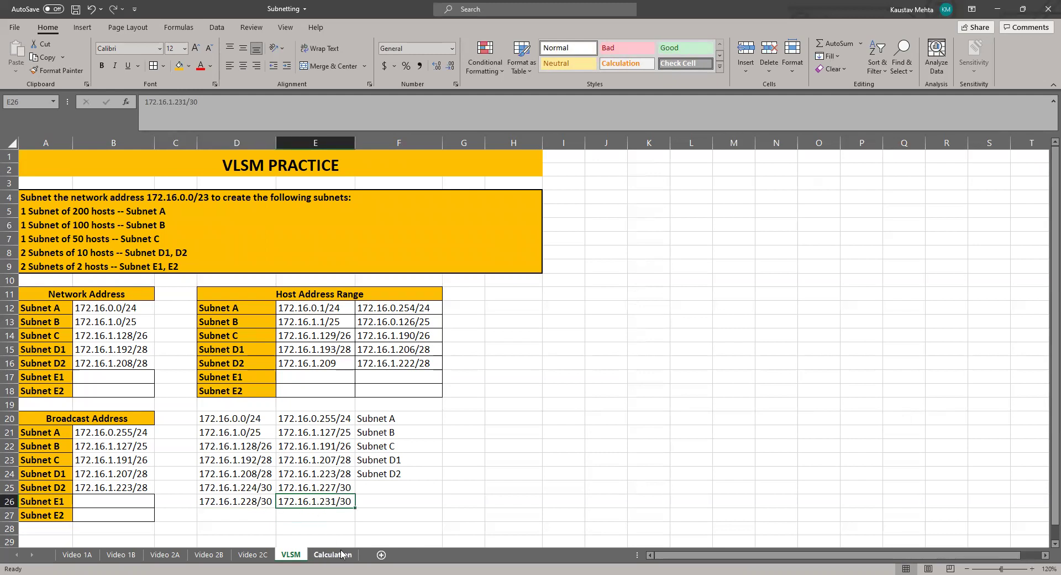
{"action": "left_click", "coordinate": [380, 490]}
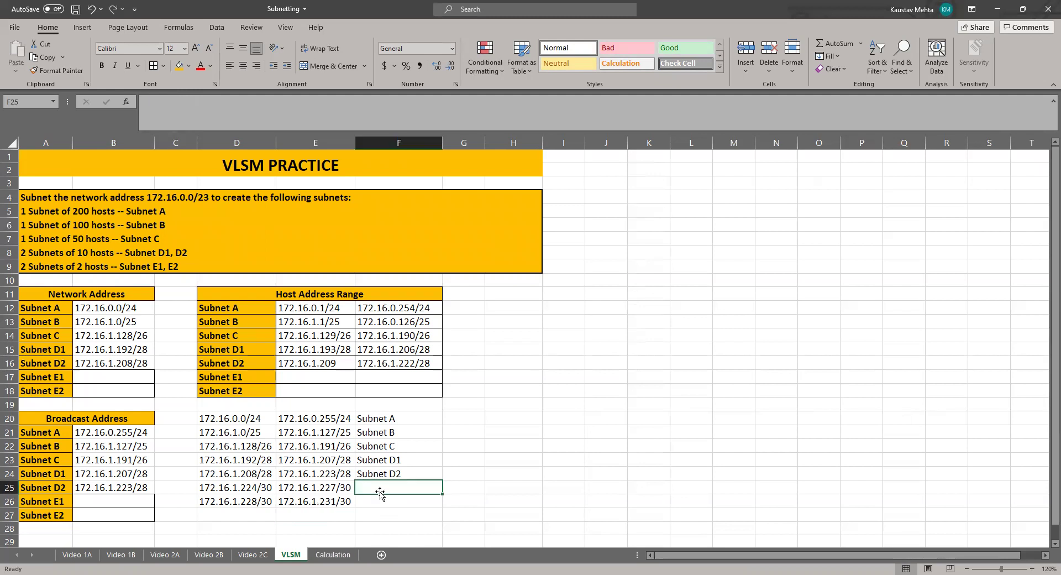
{"action": "left_click", "coordinate": [262, 511]}
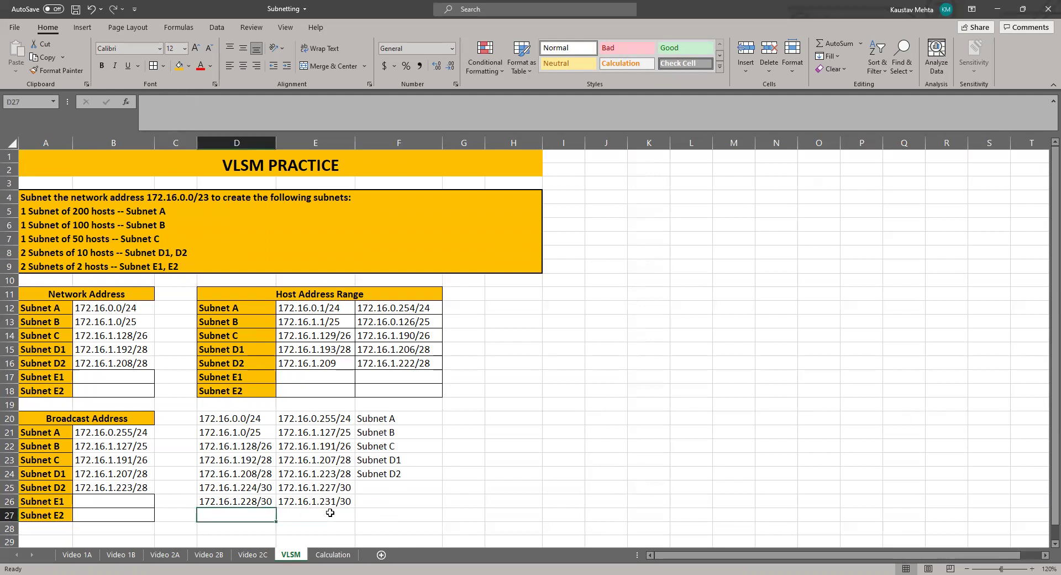
{"action": "left_click", "coordinate": [252, 486]}
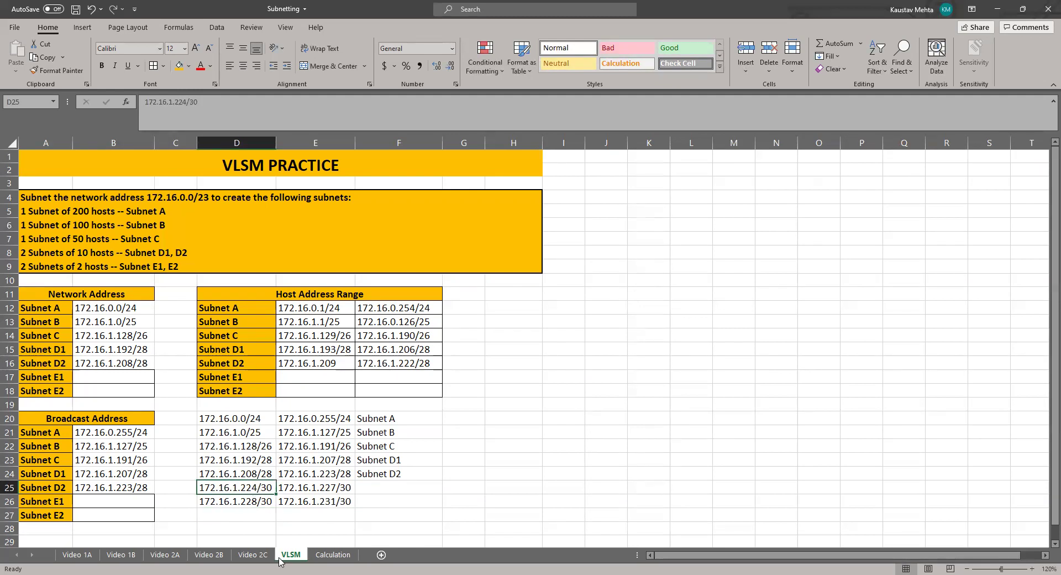
{"action": "left_click", "coordinate": [332, 554]}
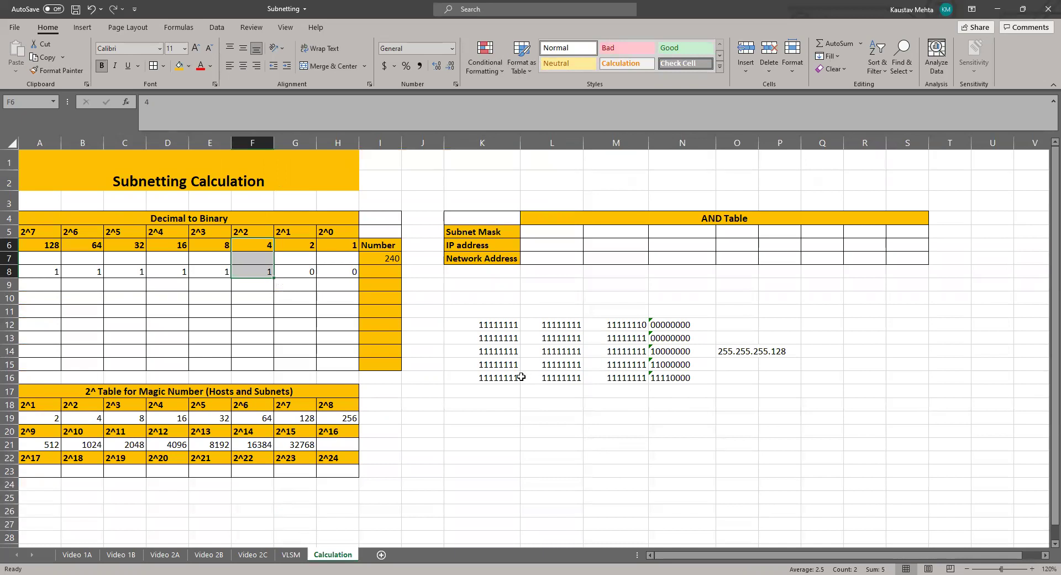
{"action": "left_click", "coordinate": [301, 553]}
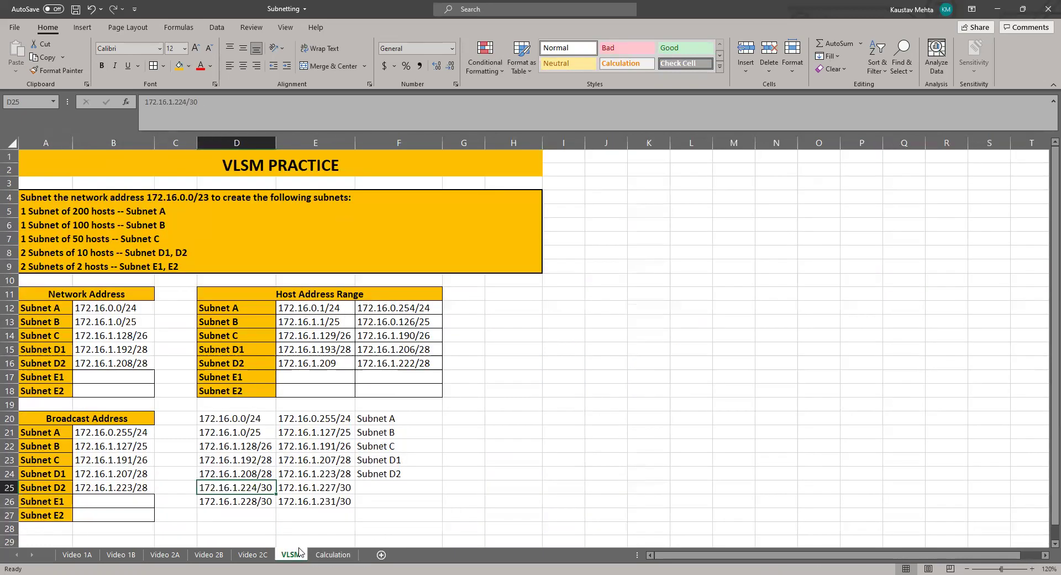
Label the two /30 ranges Subnet E1 in F25 and Subnet E2 in F26.
{"action": "left_click", "coordinate": [365, 492]}
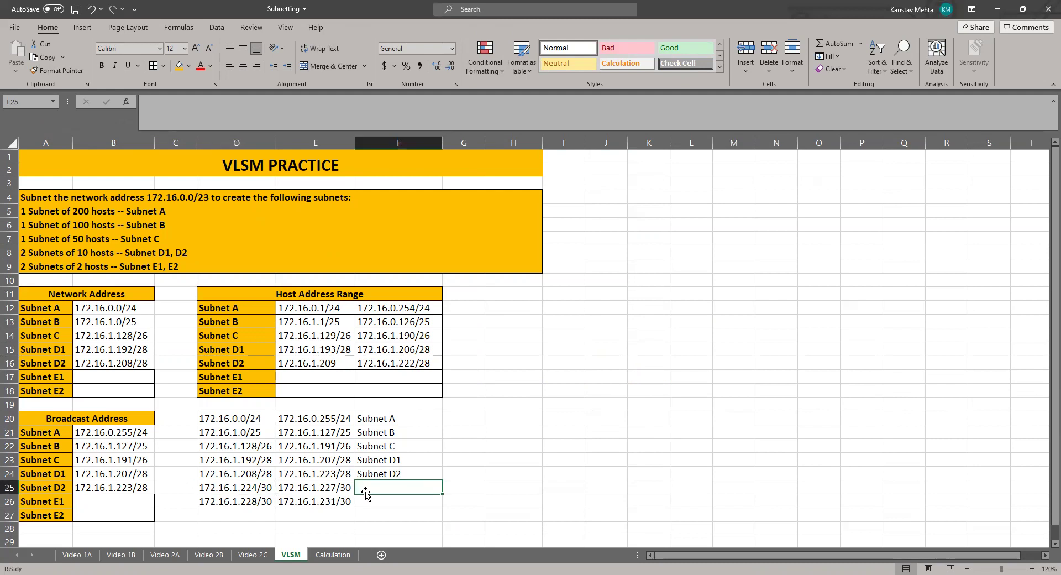
{"action": "type", "text": "Subnet E1"}
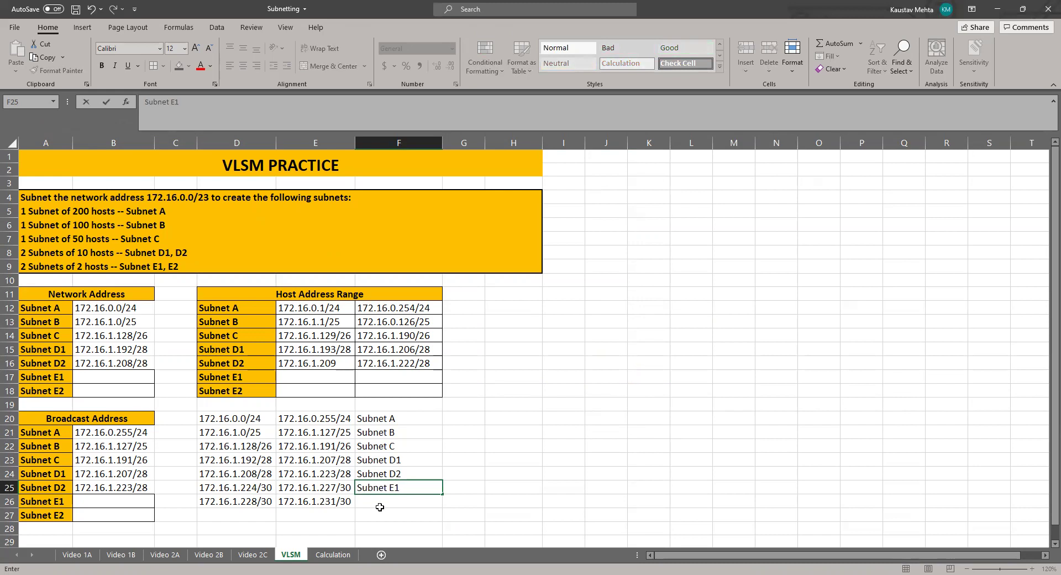
{"action": "key", "text": "Return"}
{"action": "type", "text": "Subnet E2"}
Copy D25 to Subnet E1's network address in B17 and E25 to its broadcast address in B26.
{"action": "left_click", "coordinate": [216, 485]}
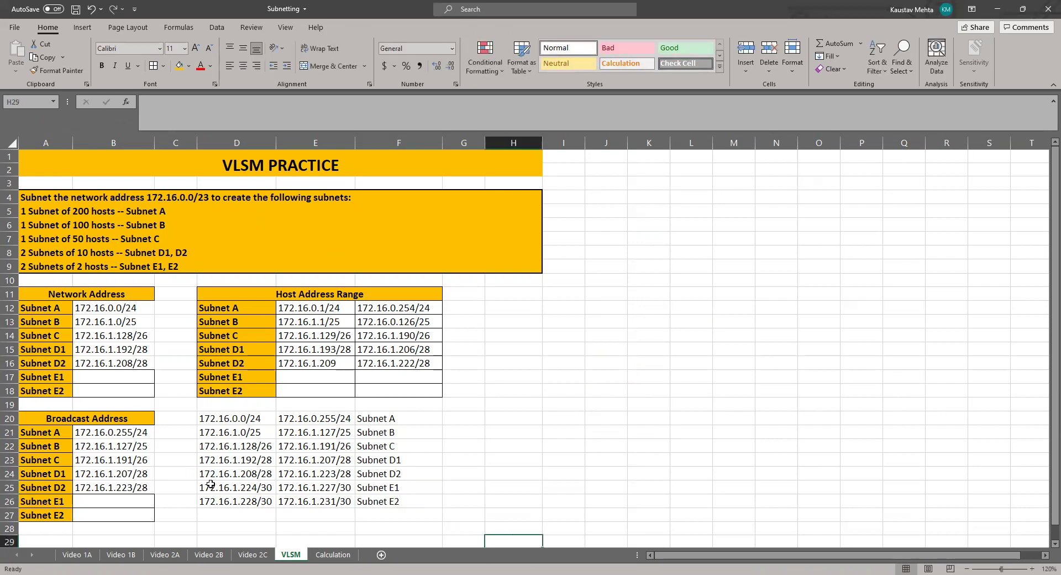
{"action": "key", "text": "ctrl+c"}
{"action": "left_click", "coordinate": [123, 376]}
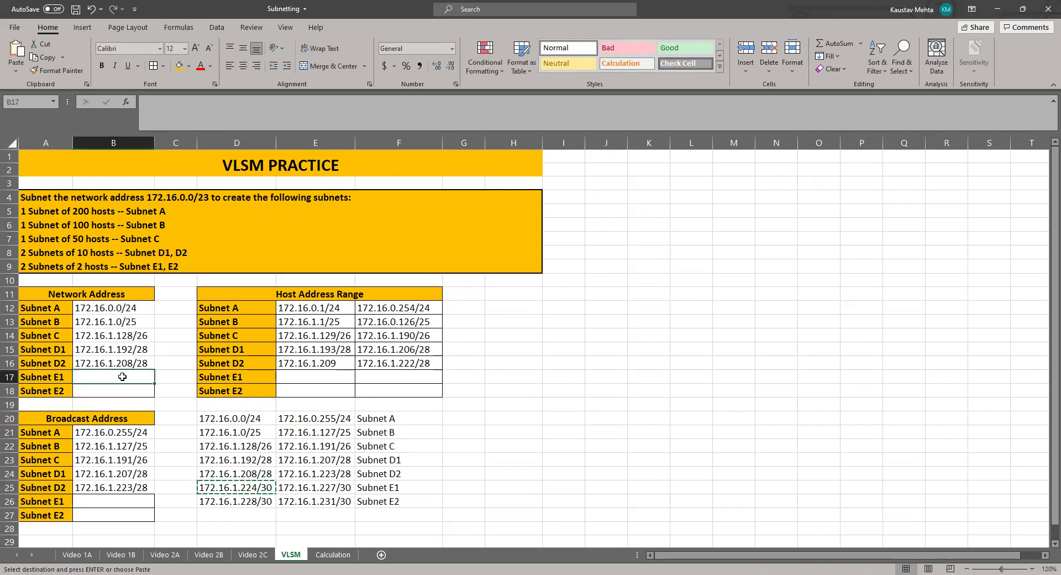
{"action": "key", "text": "ctrl+v"}
{"action": "left_click", "coordinate": [307, 486]}
{"action": "key", "text": "ctrl+c"}
{"action": "left_click", "coordinate": [287, 378]}
{"action": "left_click", "coordinate": [123, 501]}
{"action": "key", "text": "ctrl+v"}
Copy D26 to Subnet E2's network address in B18 and E26 to its broadcast address in B27.
{"action": "left_click", "coordinate": [209, 514]}
{"action": "left_click", "coordinate": [234, 501]}
{"action": "key", "text": "ctrl+c"}
{"action": "left_click", "coordinate": [127, 390]}
{"action": "key", "text": "ctrl+v"}
{"action": "left_click", "coordinate": [287, 499]}
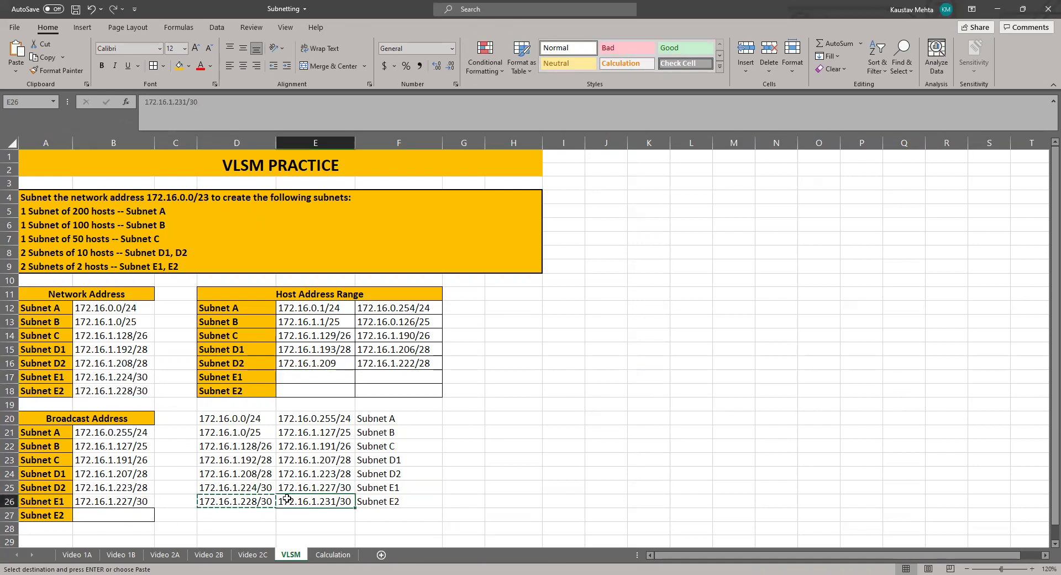
{"action": "key", "text": "ctrl+c"}
{"action": "left_click", "coordinate": [133, 517]}
{"action": "key", "text": "ctrl+v"}
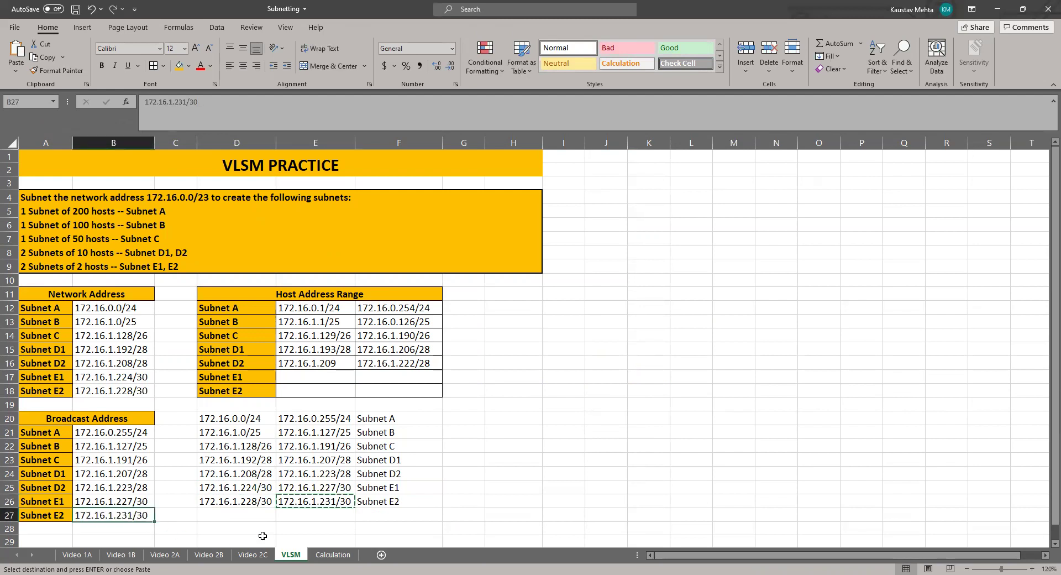
Enter Subnet E1's host address range as 172.16.1.225 in E17 and 172.16.1.226 in F17.
{"action": "left_click", "coordinate": [327, 378]}
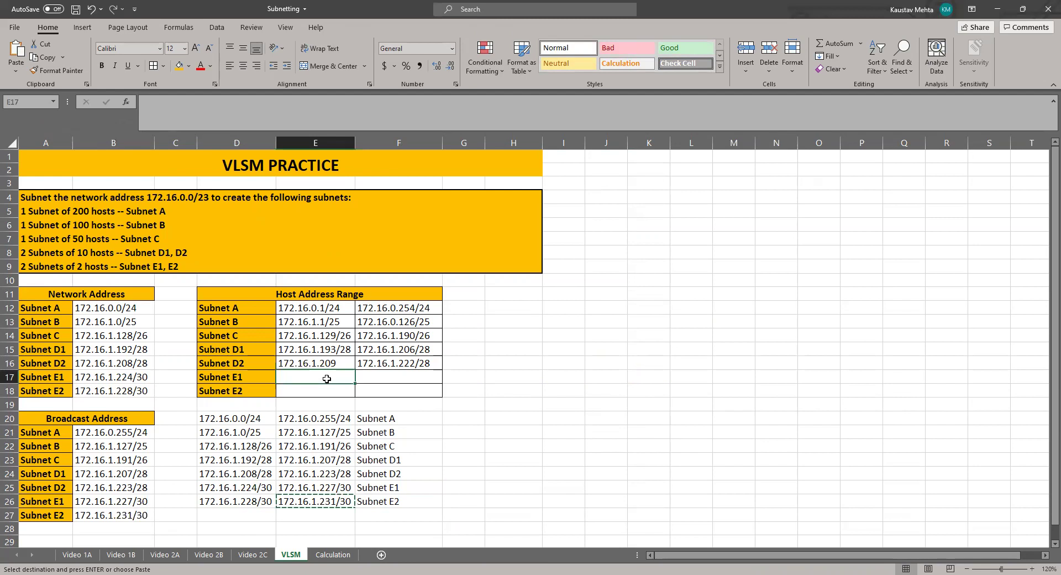
{"action": "type", "text": "172.16."}
{"action": "type", "text": "1."}
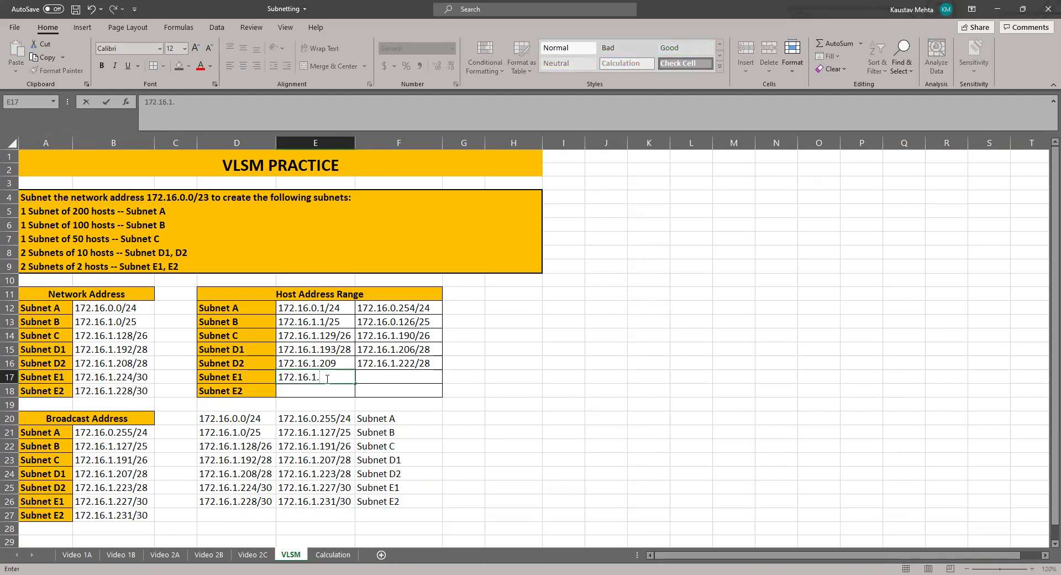
{"action": "type", "text": "225"}
{"action": "left_click", "coordinate": [385, 372]}
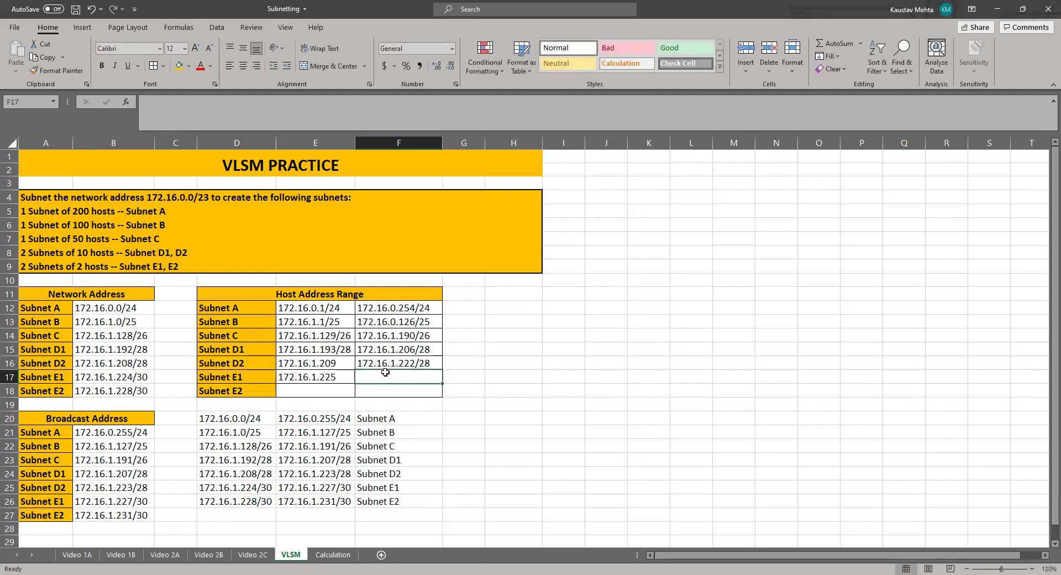
{"action": "type", "text": "172.16"}
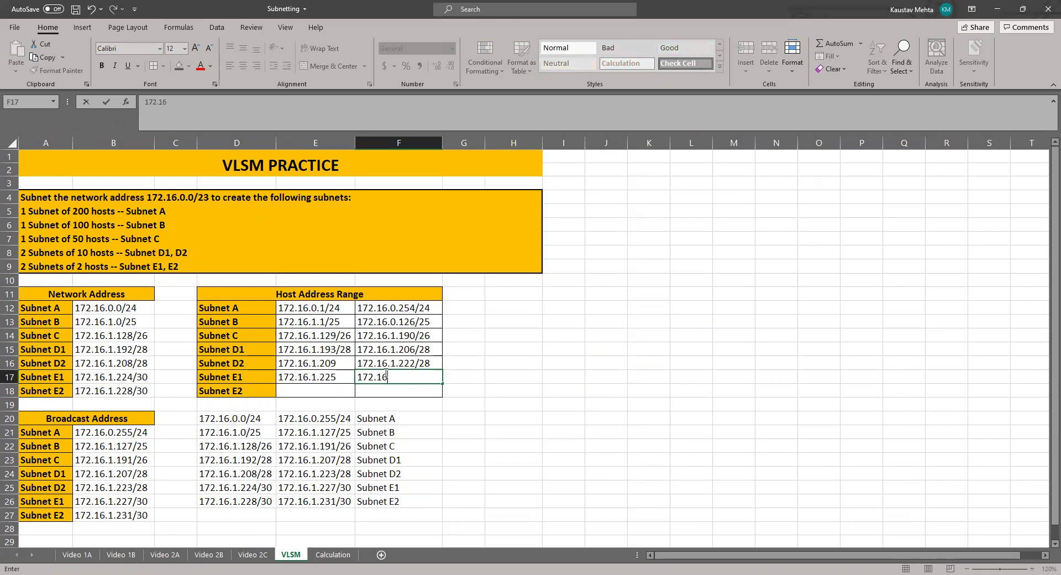
{"action": "type", "text": ".1.226"}
Enter Subnet E2's host address range as 172.16.1.229 in E18 and 172.16.1.230 in F18.
{"action": "left_click", "coordinate": [290, 397]}
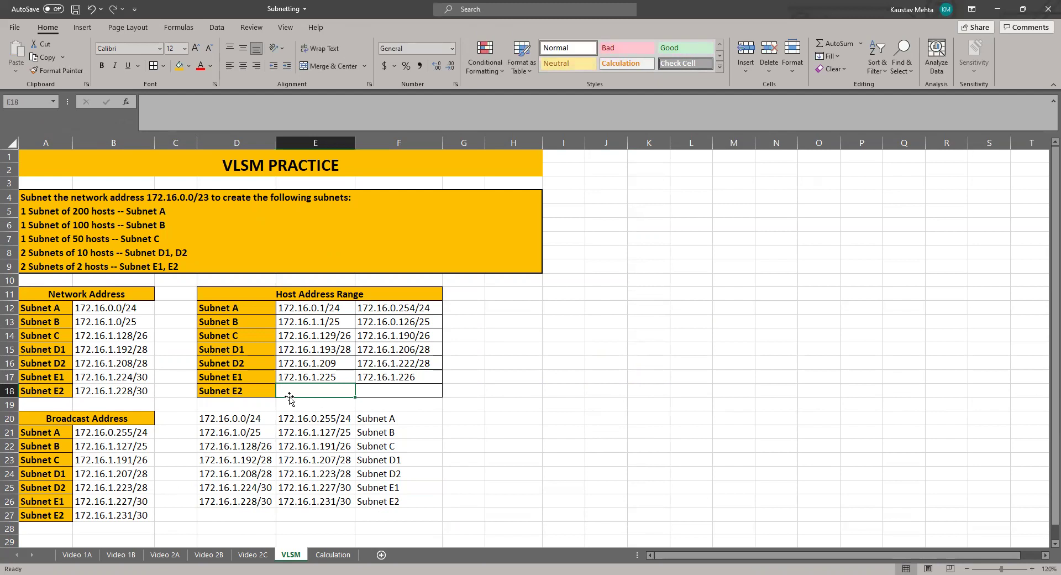
{"action": "type", "text": "172.16.1.229"}
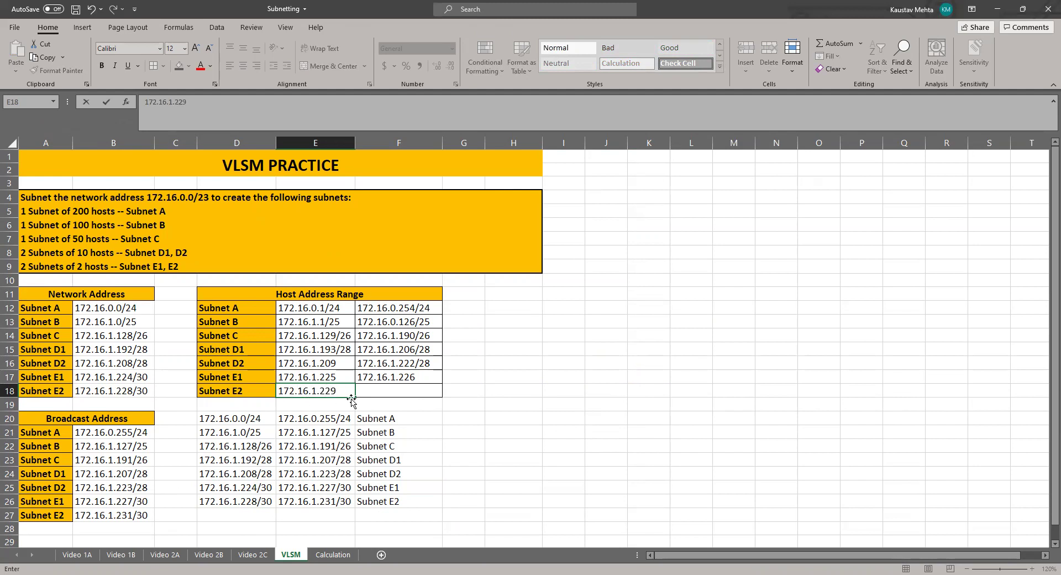
{"action": "left_click", "coordinate": [375, 393]}
{"action": "type", "text": "172."}
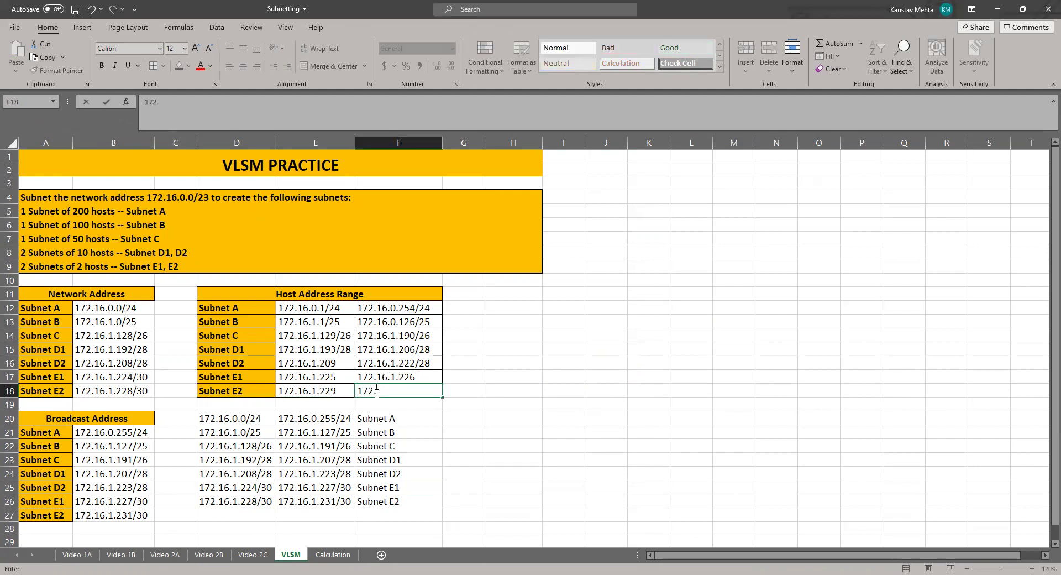
{"action": "type", "text": "16.1.230"}
{"action": "left_click", "coordinate": [474, 458]}
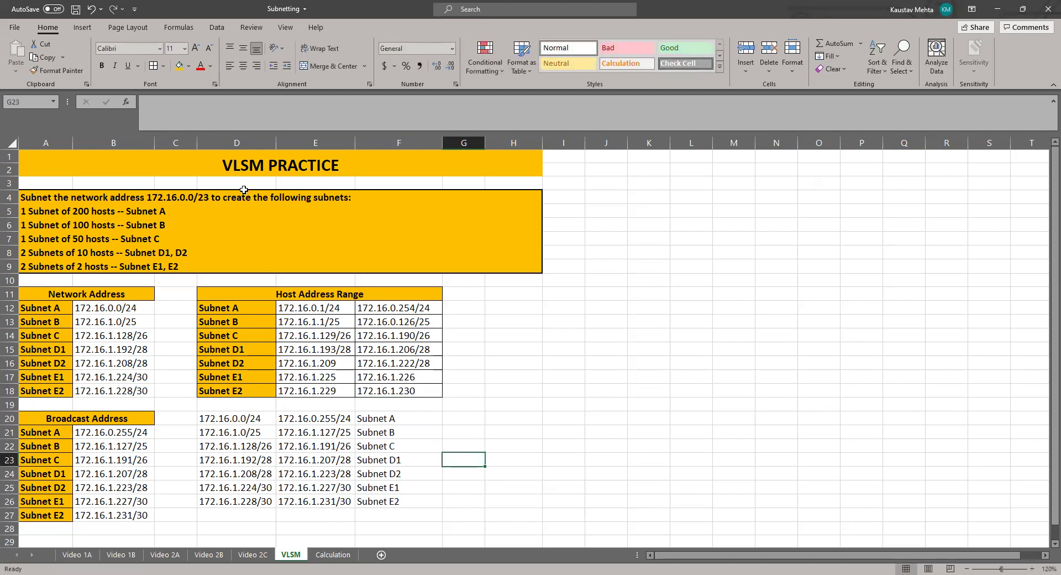
Review the completed exercise, comparing the subnet requirements with the labelled ranges and the network and host address tables.
{"action": "left_click", "coordinate": [97, 211]}
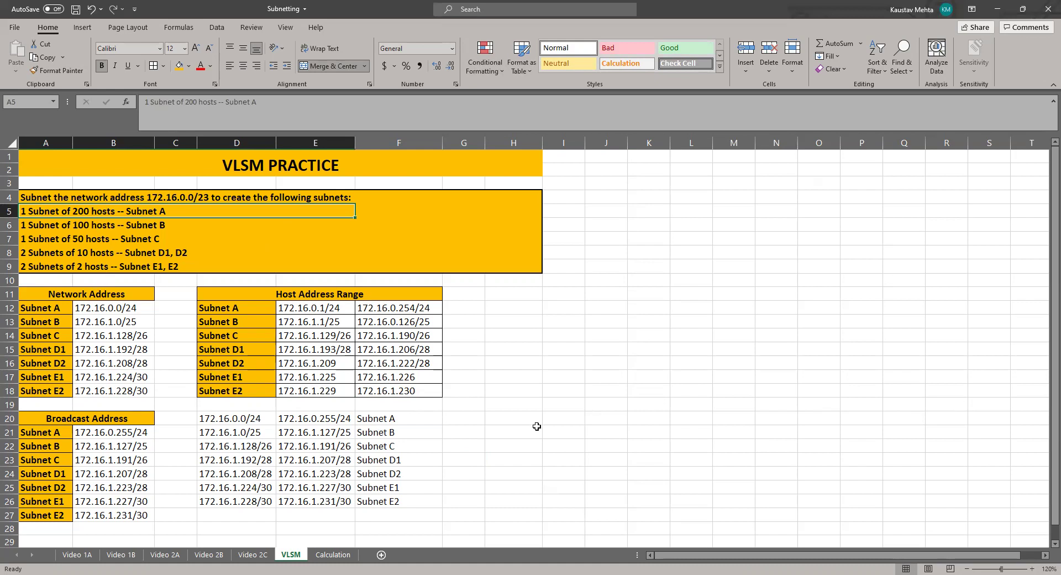
{"action": "left_click", "coordinate": [494, 428]}
{"action": "left_click_drag", "start_coordinate": [415, 421], "coordinate": [409, 503]}
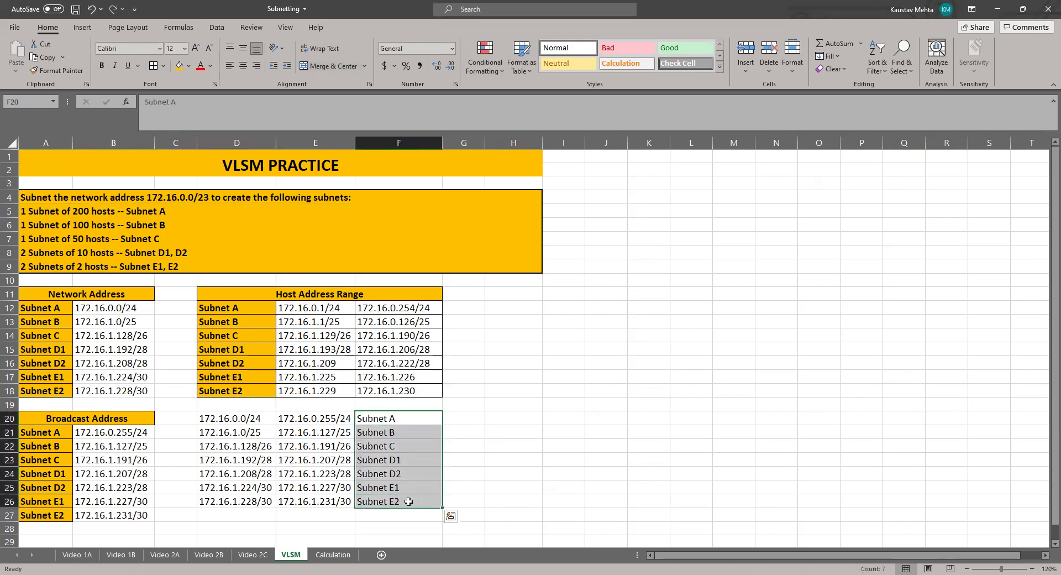
{"action": "left_click", "coordinate": [611, 514]}
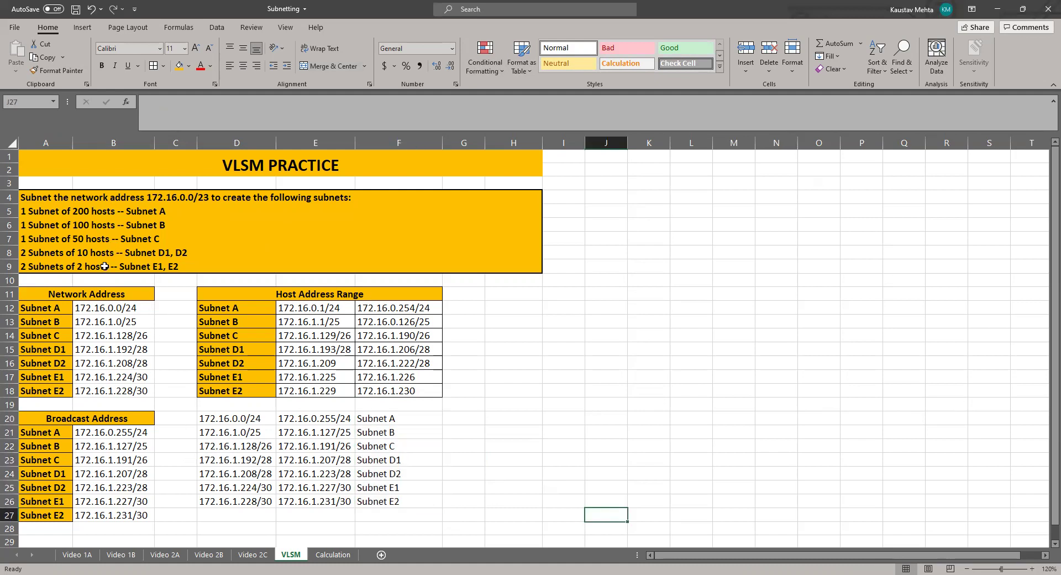
{"action": "left_click", "coordinate": [63, 308]}
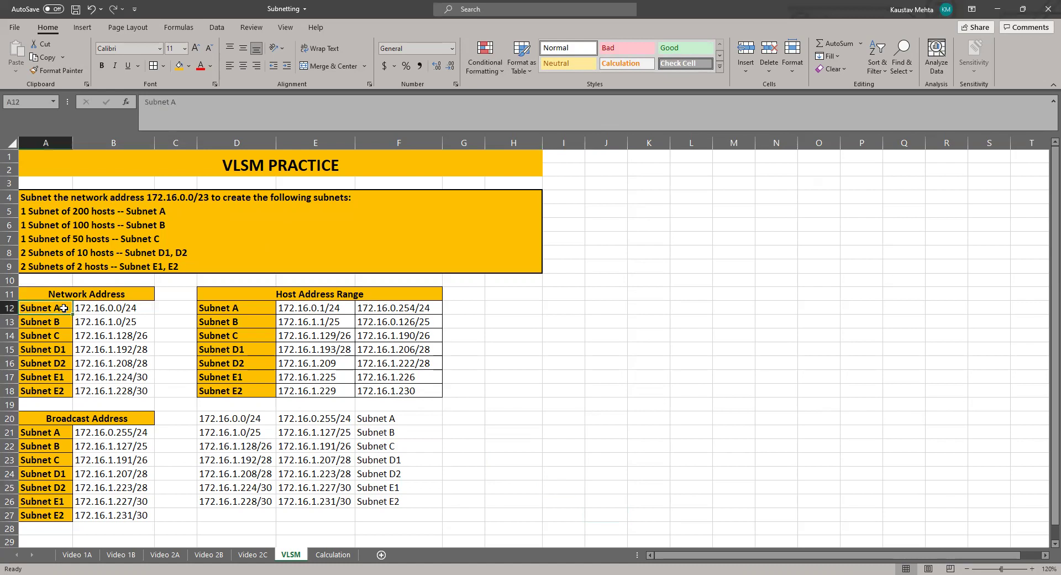
{"action": "left_click_drag", "start_coordinate": [64, 308], "coordinate": [60, 395]}
{"action": "left_click_drag", "start_coordinate": [247, 310], "coordinate": [242, 393]}
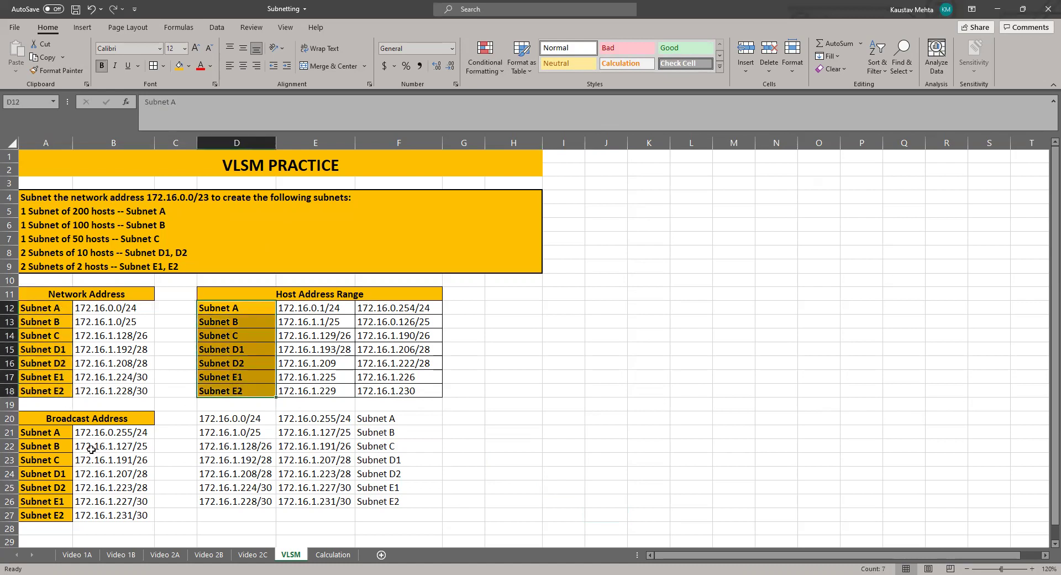